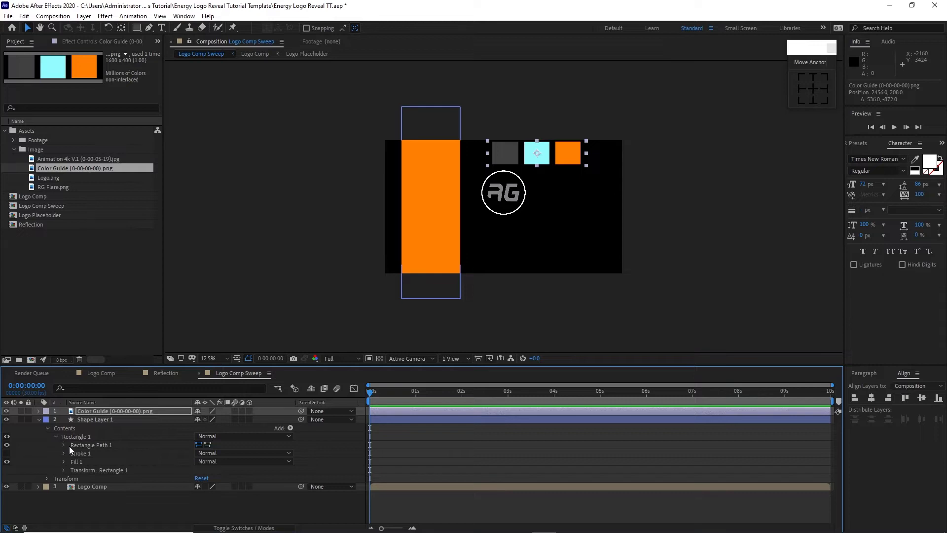
# Step: Enlarge the rectangle path to 996 × 3255 and set its fill to dark grey 404040 sampled from the color guide
pyautogui.click(64, 446)
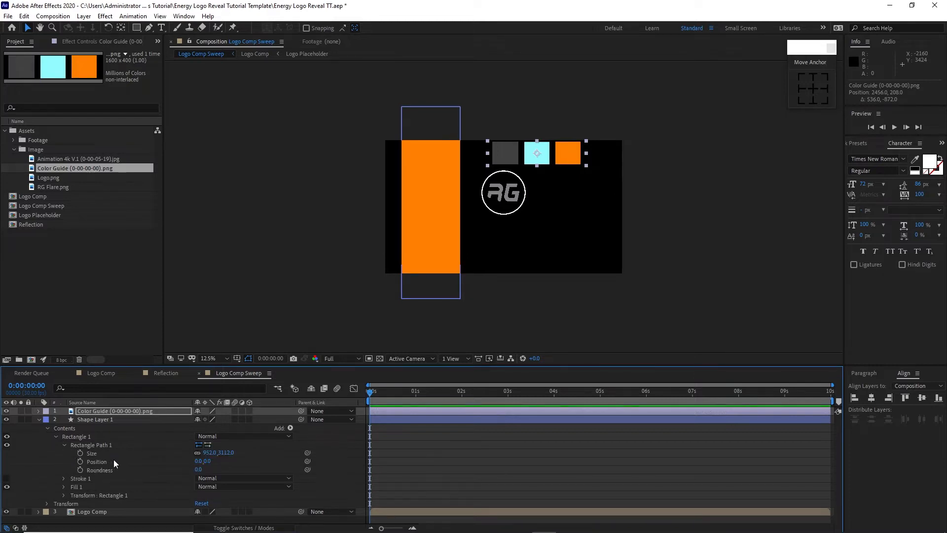
pyautogui.moveTo(209, 452); pyautogui.dragTo(233, 461)
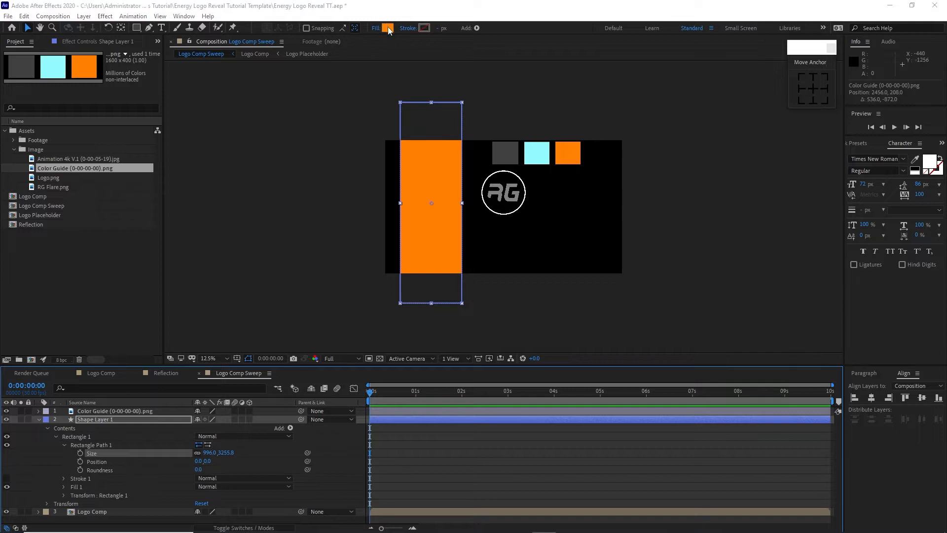
pyautogui.click(388, 27)
pyautogui.click(295, 156)
pyautogui.click(499, 158)
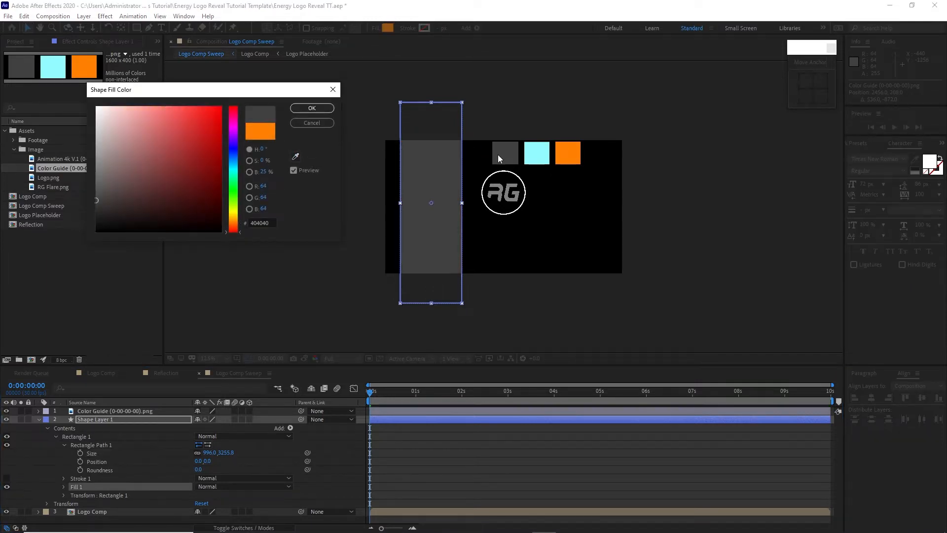
pyautogui.click(312, 108)
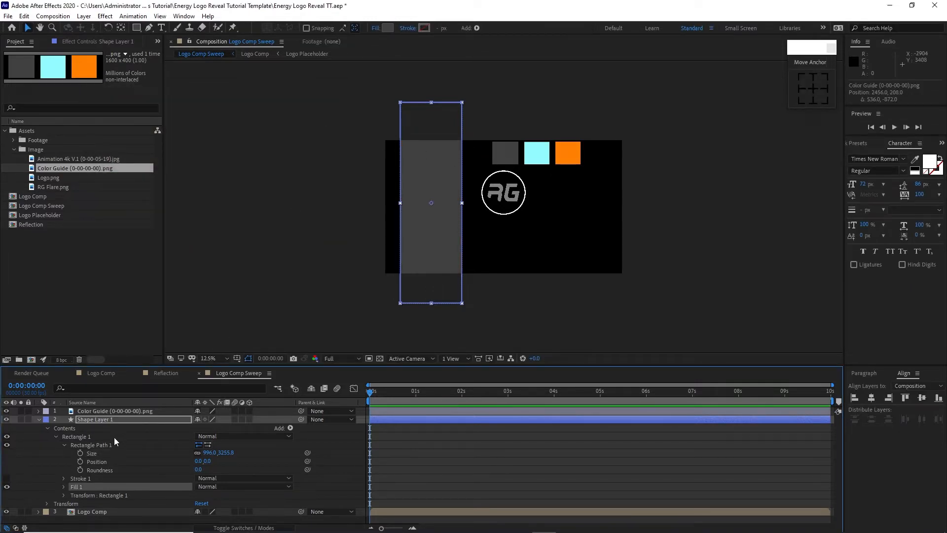
# Step: Skew the rectangle in its own transform so it becomes a diagonal band leaning across the composition
pyautogui.click(65, 495)
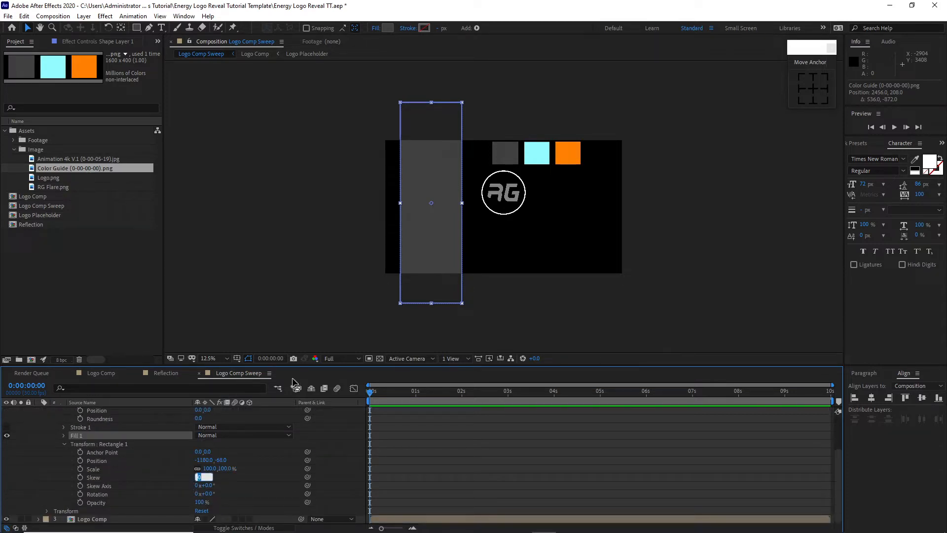
pyautogui.write('45')
pyautogui.click(64, 444)
pyautogui.click(56, 437)
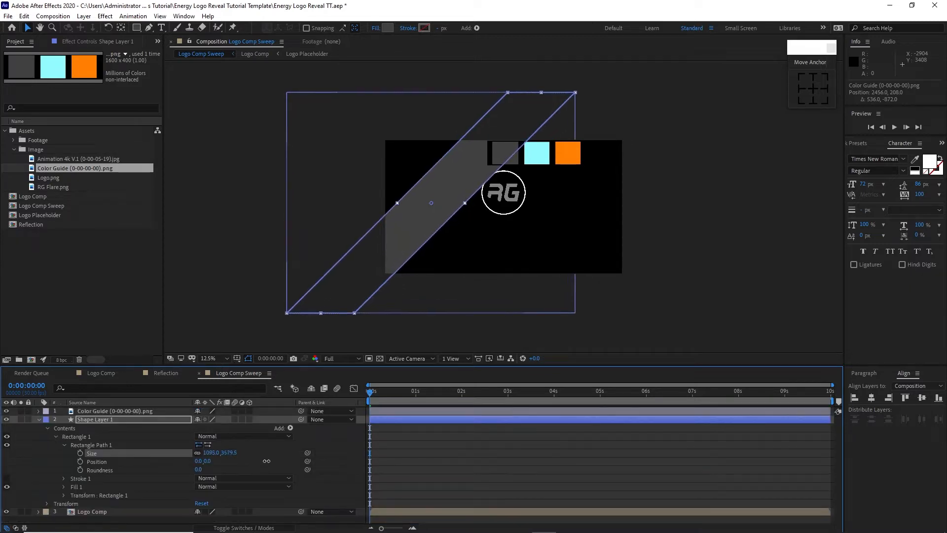
# Step: Enlarge the skewed rectangle's path size to about 1527 × 4991.6
pyautogui.moveTo(240, 458); pyautogui.dragTo(498, 482)
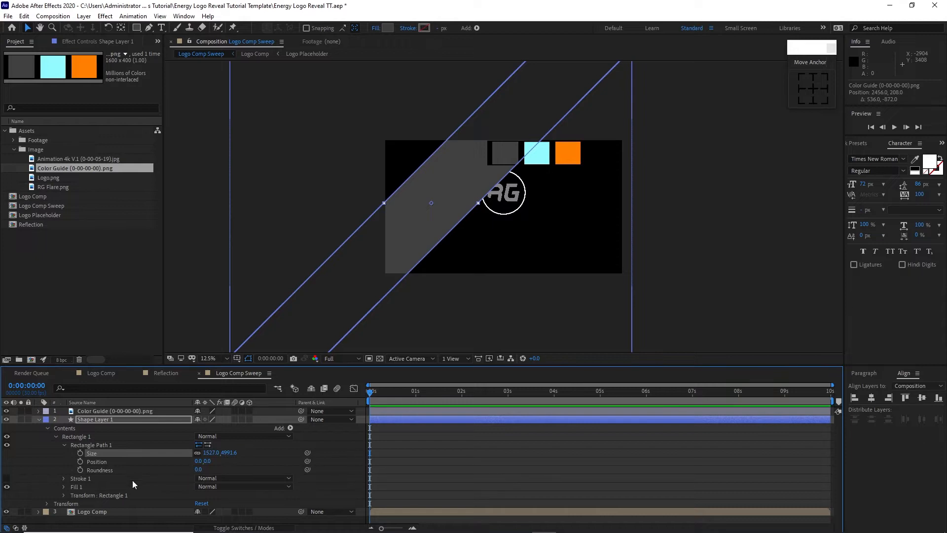
pyautogui.click(64, 445)
pyautogui.click(56, 436)
pyautogui.click(47, 428)
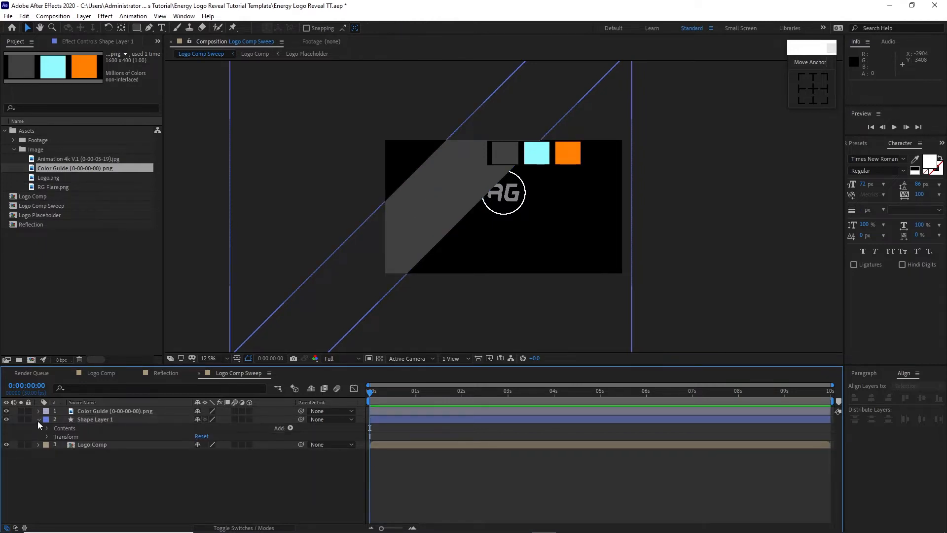
# Step: Show only Shape Layer 1's position and move the layer below Logo Comp in the layer order
pyautogui.click(38, 420)
pyautogui.press('p')
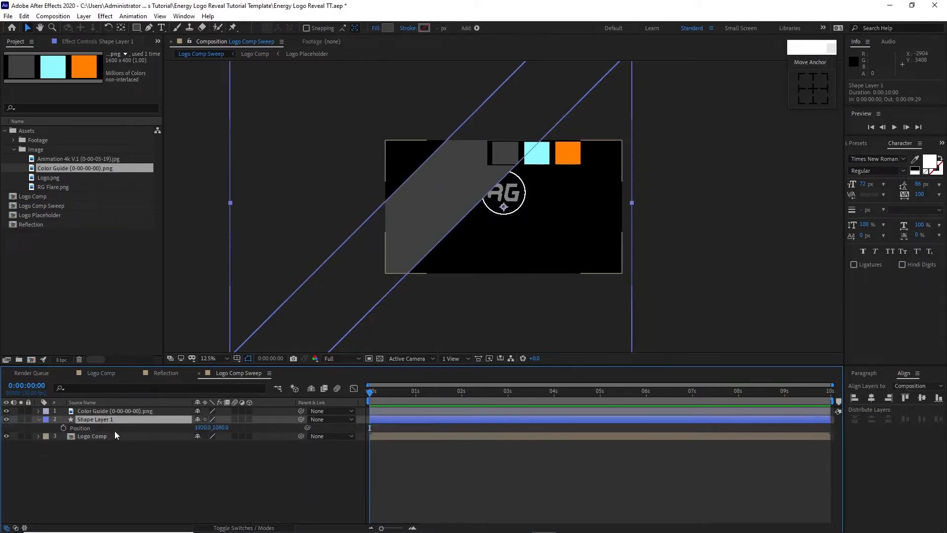
pyautogui.moveTo(113, 419); pyautogui.dragTo(118, 446)
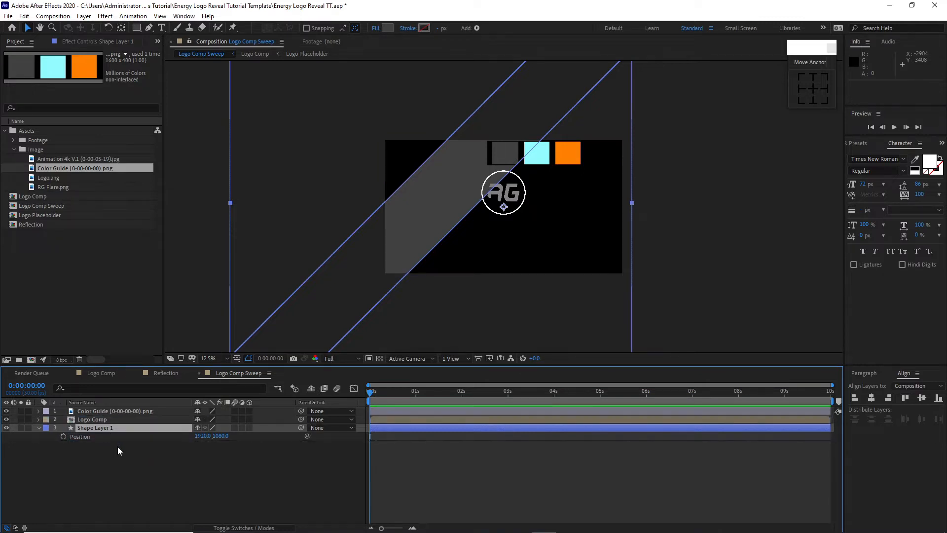
# Step: Animate Shape Layer 1's position from a leftward offset at 0 seconds to an X of about 4430 at 6 seconds
pyautogui.click(63, 436)
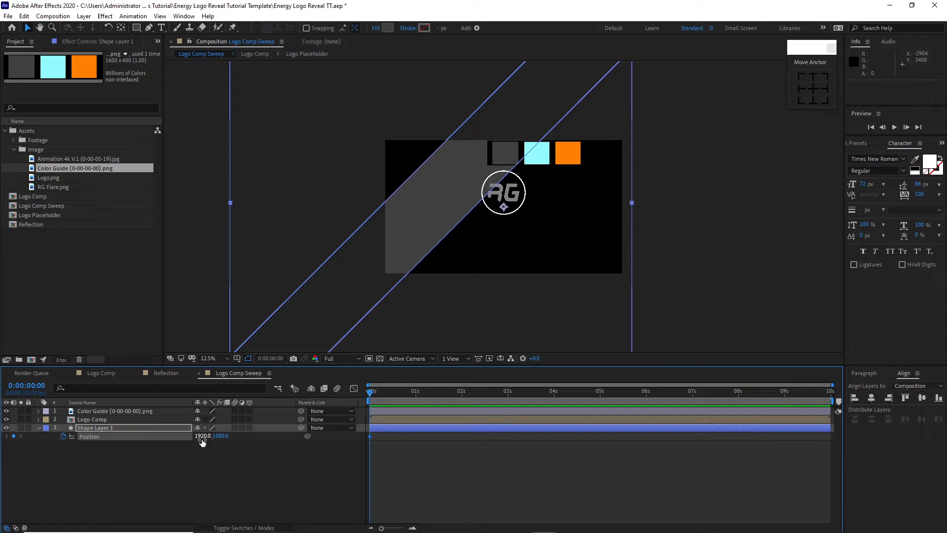
pyautogui.moveTo(202, 441); pyautogui.dragTo(54, 454)
pyautogui.moveTo(199, 438); pyautogui.dragTo(20, 443)
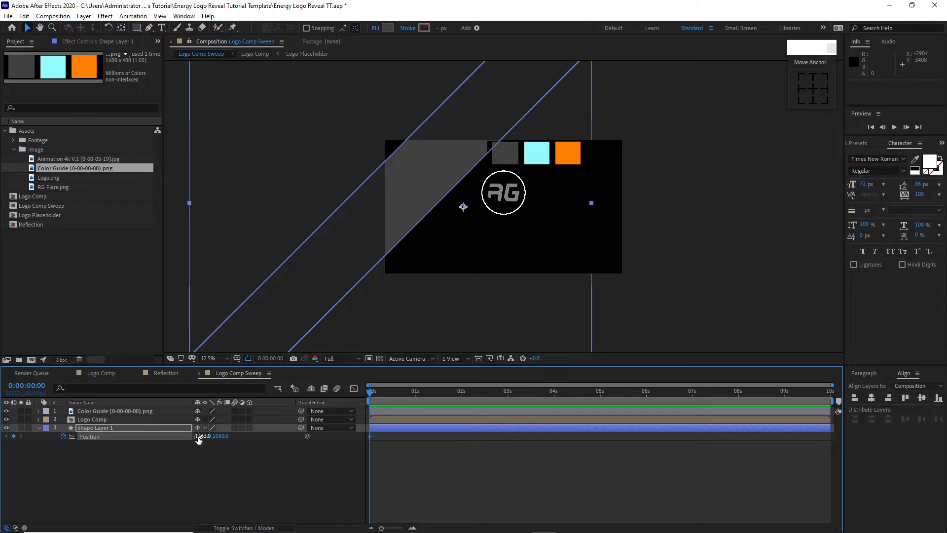
pyautogui.hotkey('ctrl', 'z')
pyautogui.moveTo(497, 392); pyautogui.dragTo(646, 416)
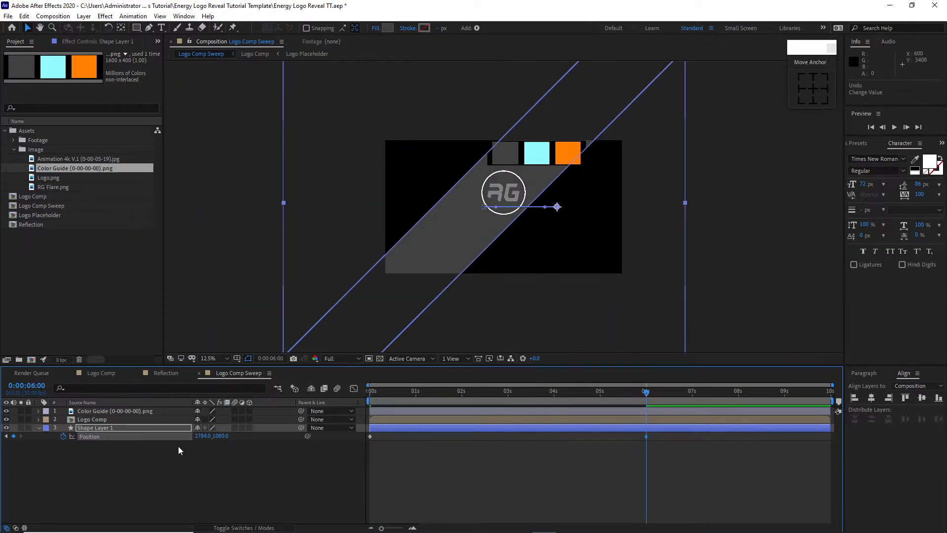
pyautogui.moveTo(202, 436); pyautogui.dragTo(481, 463)
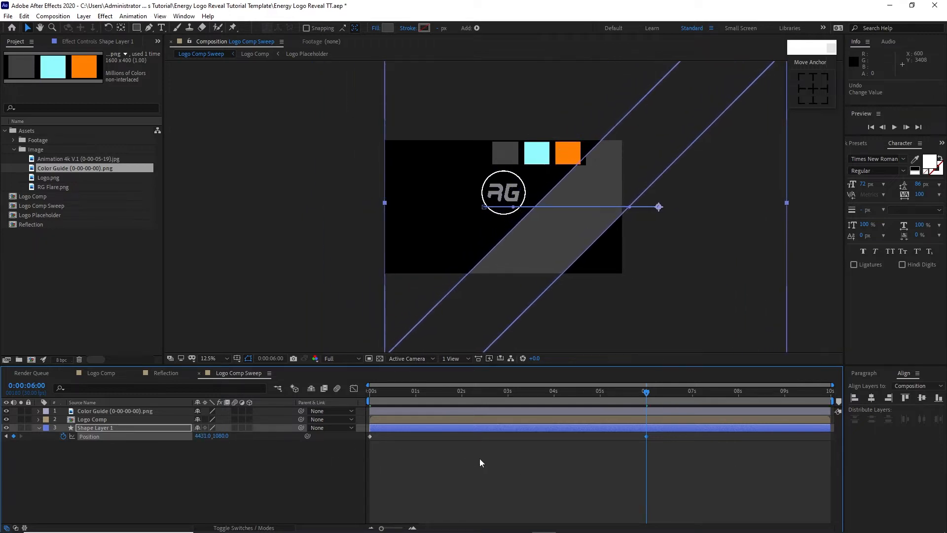
pyautogui.click(39, 427)
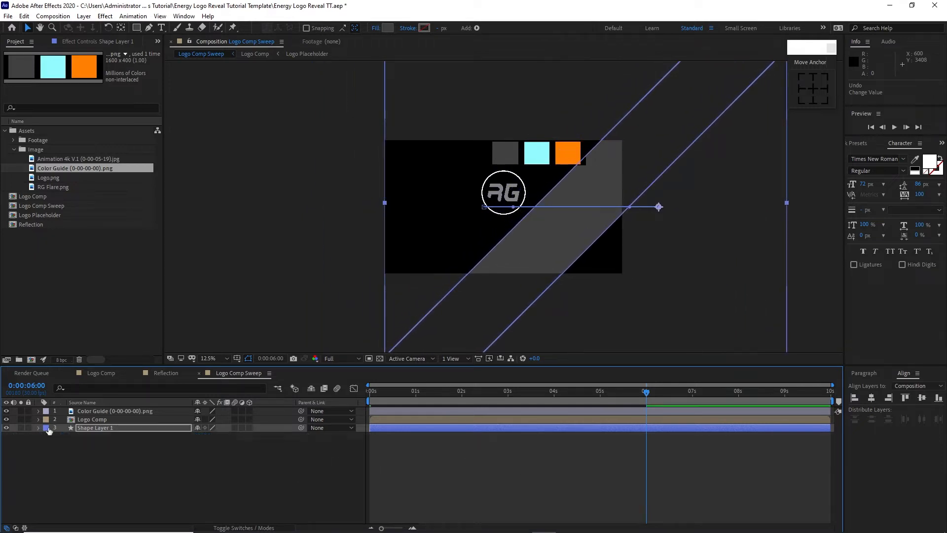
# Step: Set Shape Layer 1's track matte to the alpha of Logo Comp, and duplicate both layers together
pyautogui.click(233, 528)
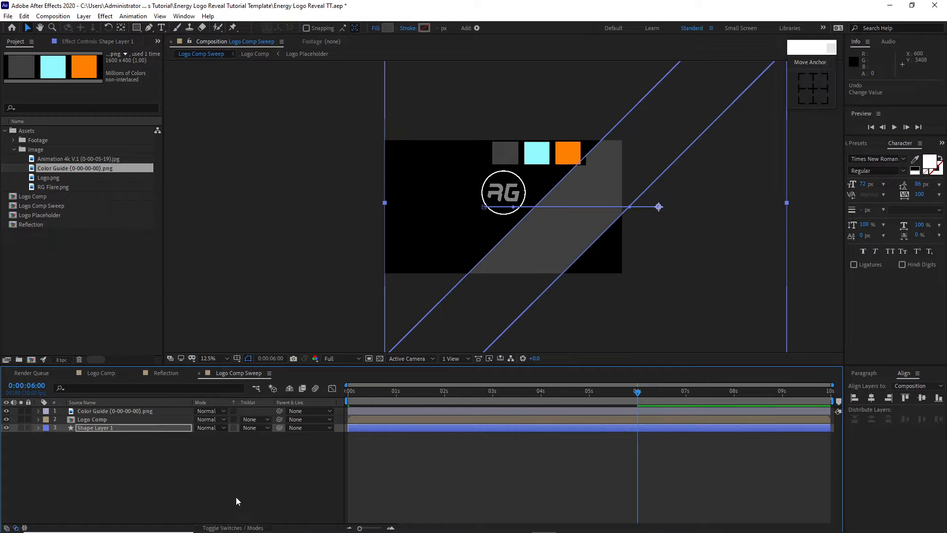
pyautogui.click(265, 427)
pyautogui.click(269, 447)
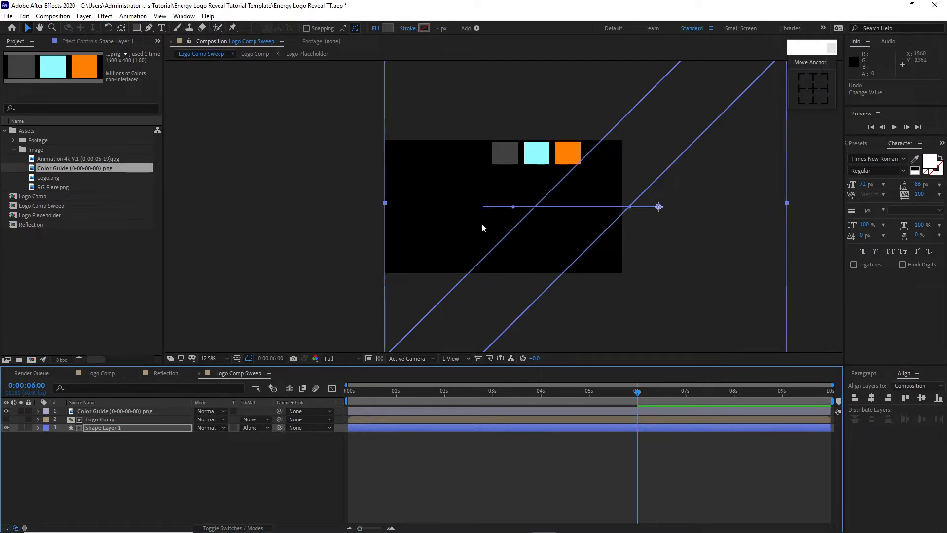
pyautogui.moveTo(105, 461); pyautogui.dragTo(109, 421)
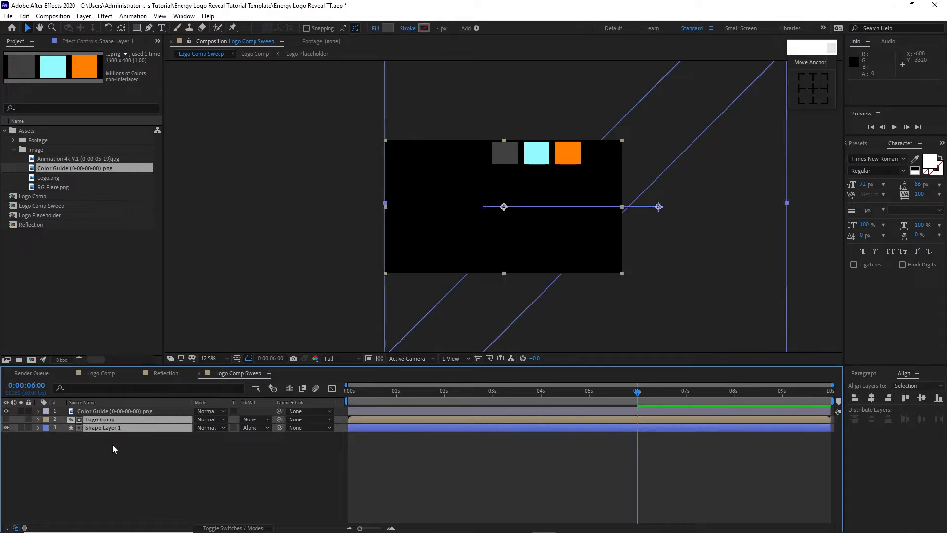
pyautogui.hotkey('ctrl', 'd')
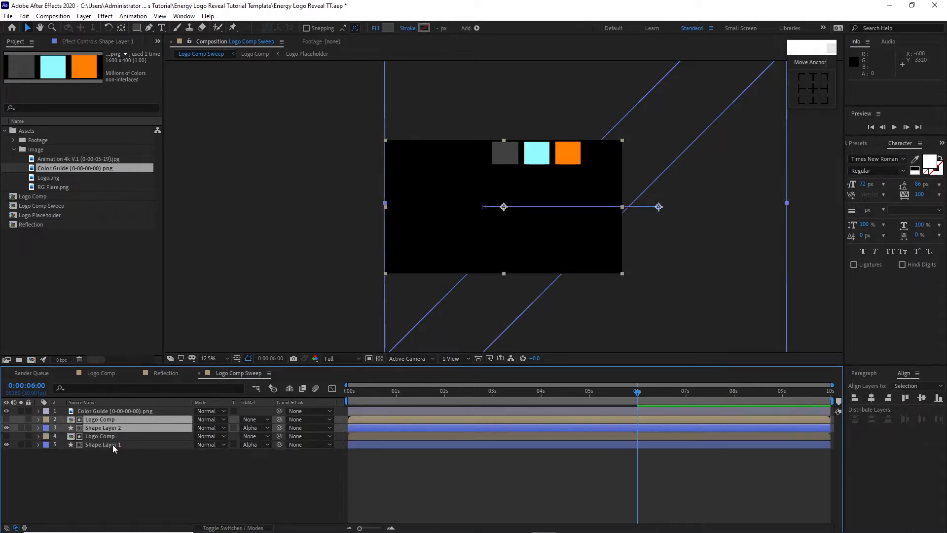
# Step: Apply the CC Glass stylize effect to Shape Layer 2
pyautogui.click(113, 428)
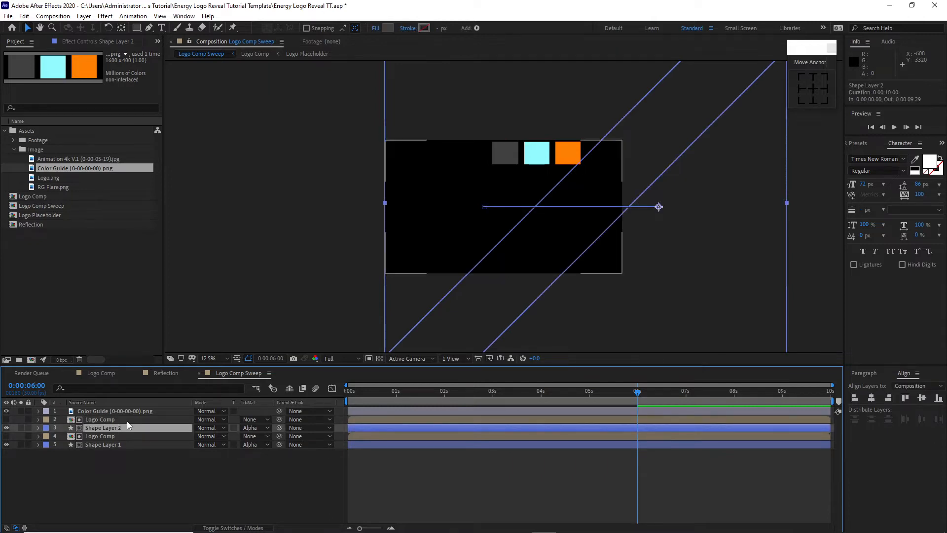
pyautogui.click(105, 16)
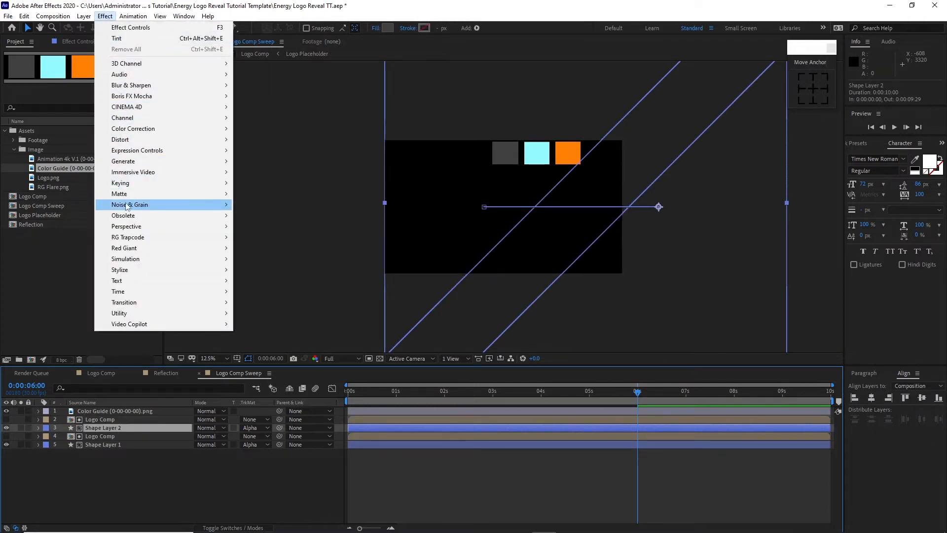
pyautogui.moveTo(184, 269)
pyautogui.click(260, 53)
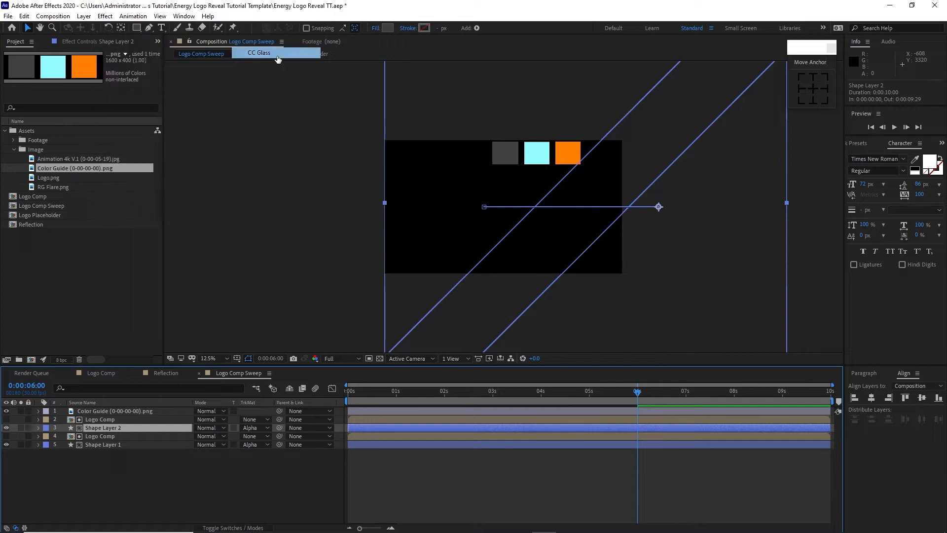
# Step: Set the CC Glass surface Softness on Shape Layer 2 to 31
pyautogui.click(13, 71)
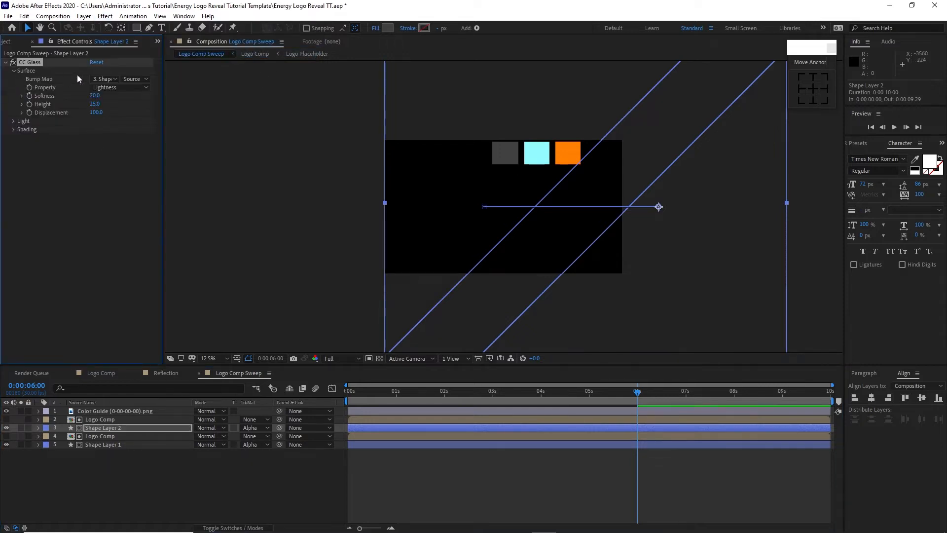
pyautogui.click(105, 81)
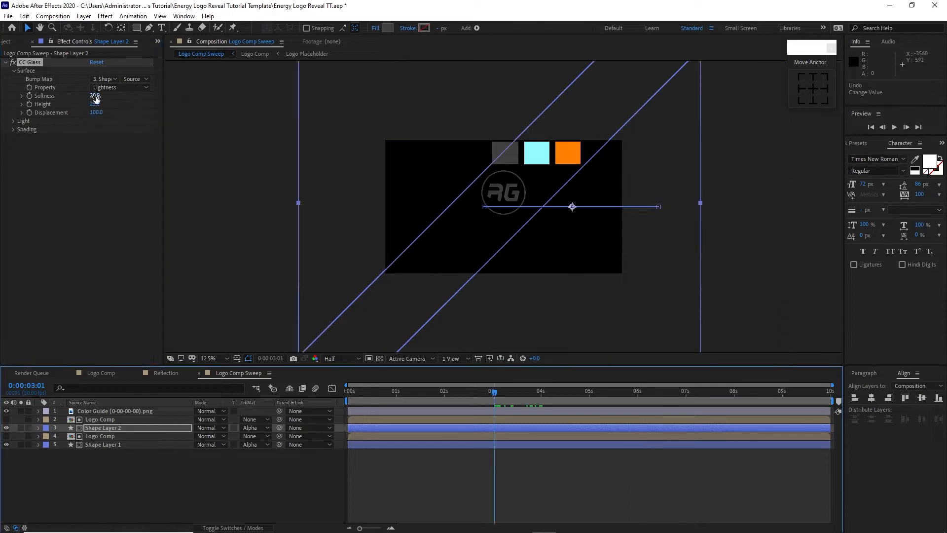
pyautogui.click(95, 96)
pyautogui.write('31')
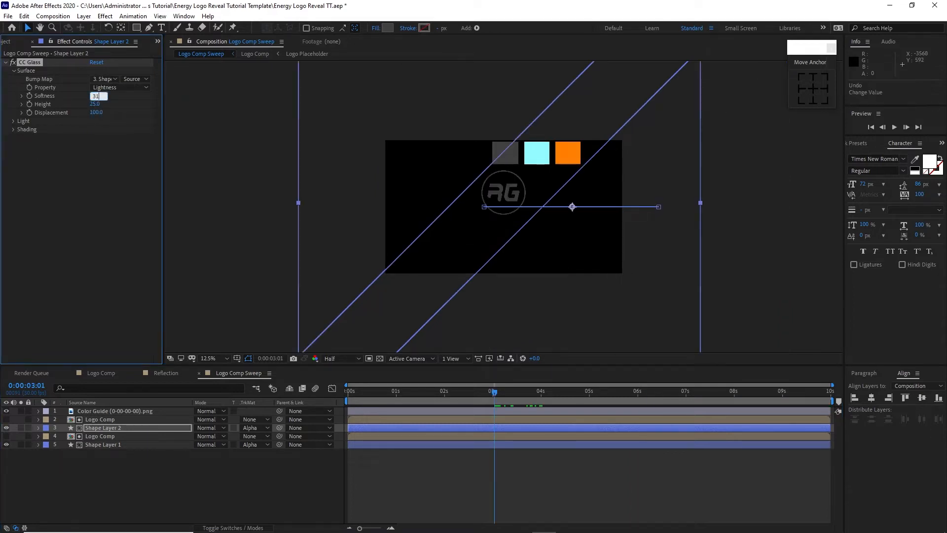
# Step: Set the CC Glass shading to Diffuse 25, Specular 81 and Metal 0
pyautogui.click(14, 129)
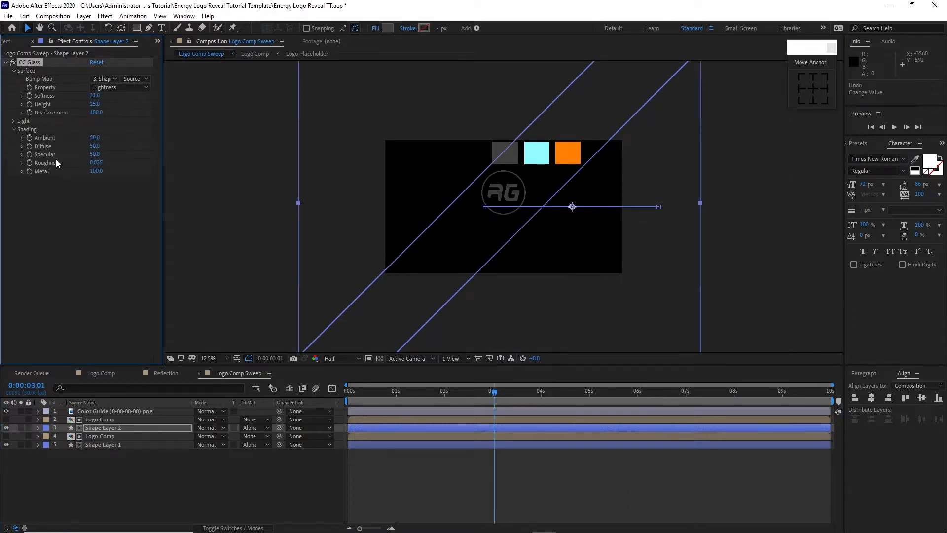
pyautogui.click(94, 146)
pyautogui.write('25')
pyautogui.press('Tab')
pyautogui.moveTo(97, 173); pyautogui.dragTo(38, 186)
# Step: Apply the CC Blobbylize distort effect to Shape Layer 2 and choose the upper Logo Comp as its Blob Layer
pyautogui.click(105, 16)
pyautogui.moveTo(128, 144)
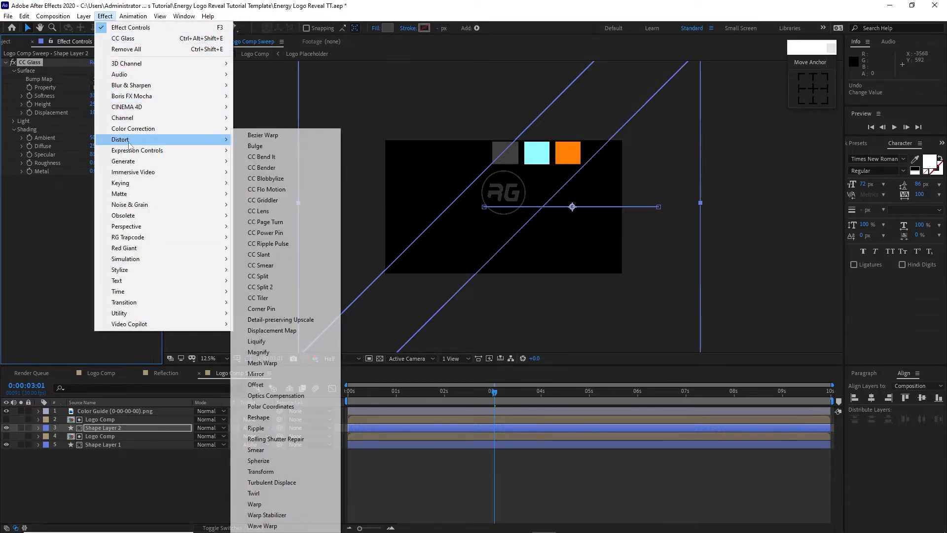
pyautogui.click(267, 179)
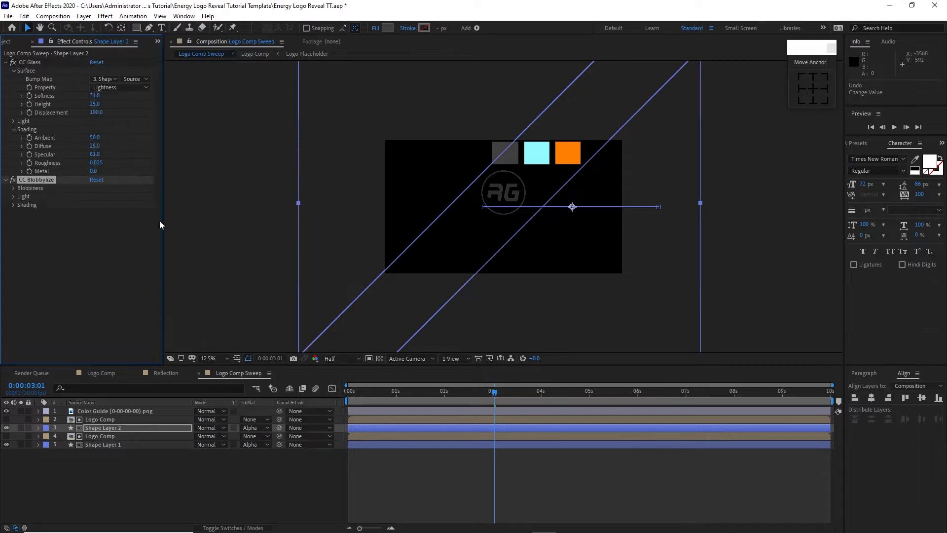
pyautogui.click(13, 188)
pyautogui.click(101, 196)
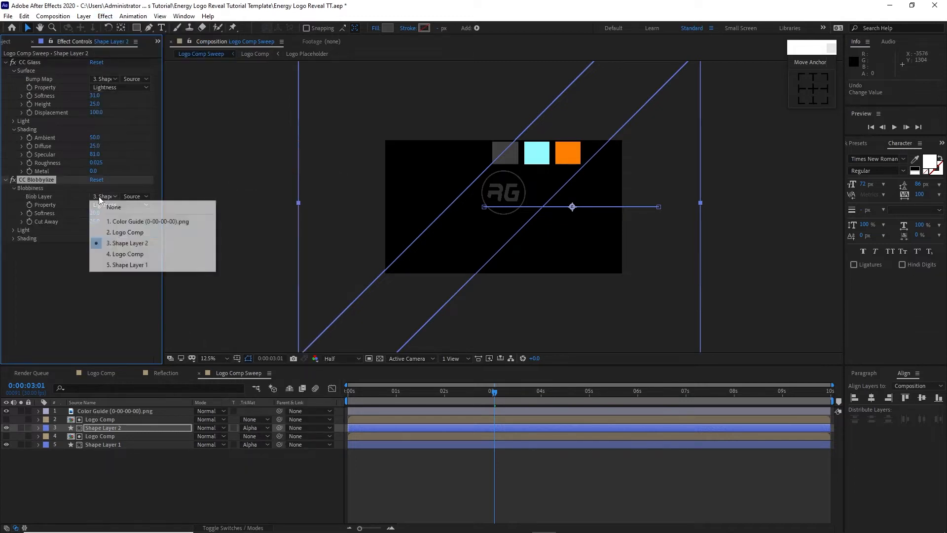
pyautogui.click(109, 232)
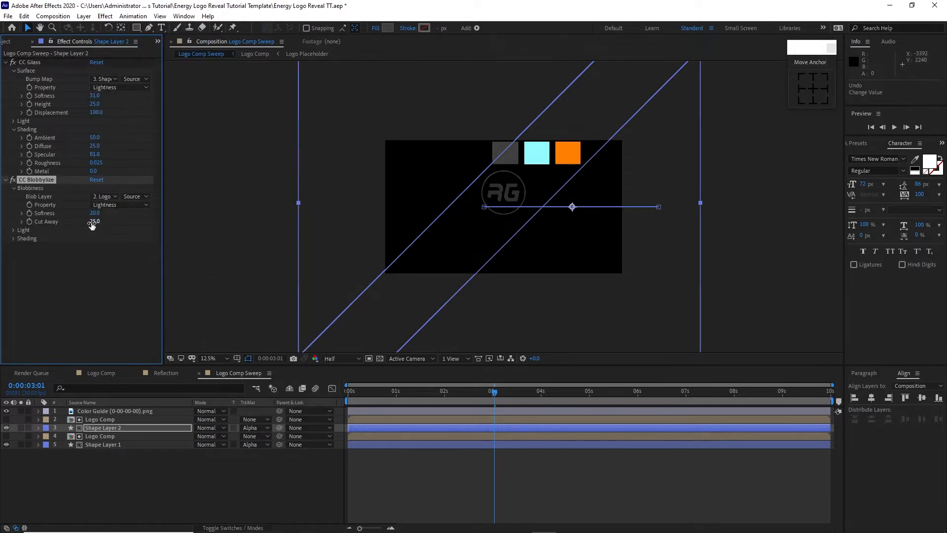
# Step: Set CC Blobbylize's Cut Away to 1, its shading Diffuse to 20 and Metal to 0
pyautogui.click(93, 222)
pyautogui.click(13, 239)
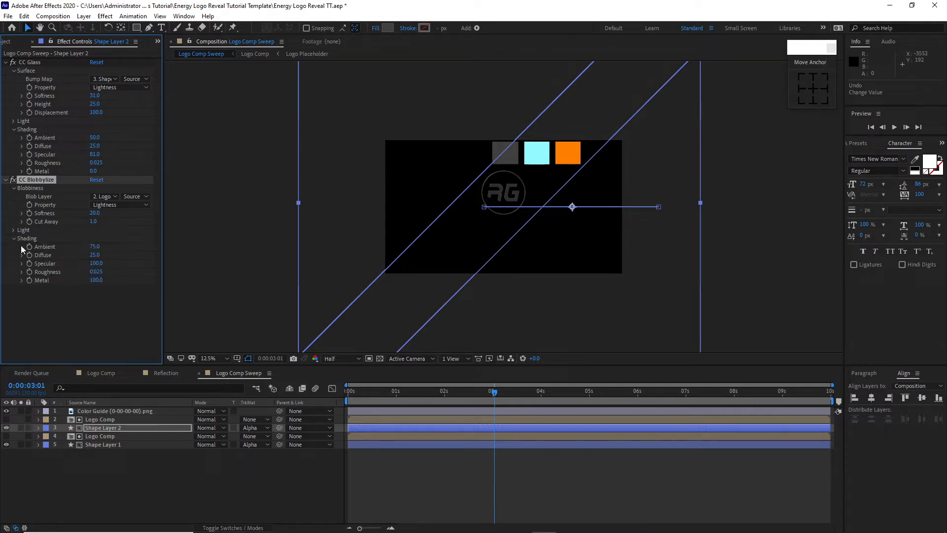
pyautogui.click(93, 255)
pyautogui.moveTo(98, 280); pyautogui.dragTo(29, 296)
# Step: Set the CC Glass Bump Map on Shape Layer 2 to the upper Logo Comp layer
pyautogui.click(105, 81)
pyautogui.click(115, 117)
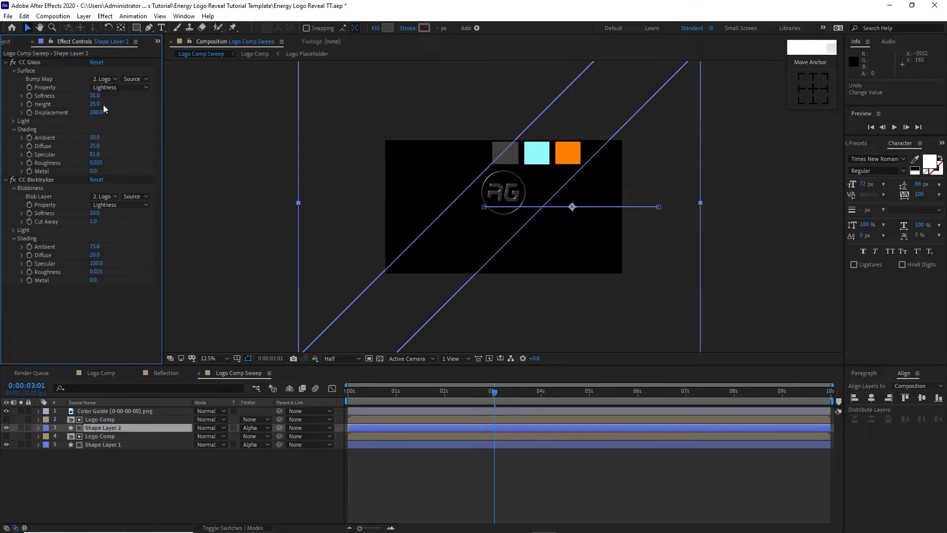
# Step: Create a new composition named Tagline with a width of 1000 px and a height of 200 px
pyautogui.click(53, 15)
pyautogui.click(65, 24)
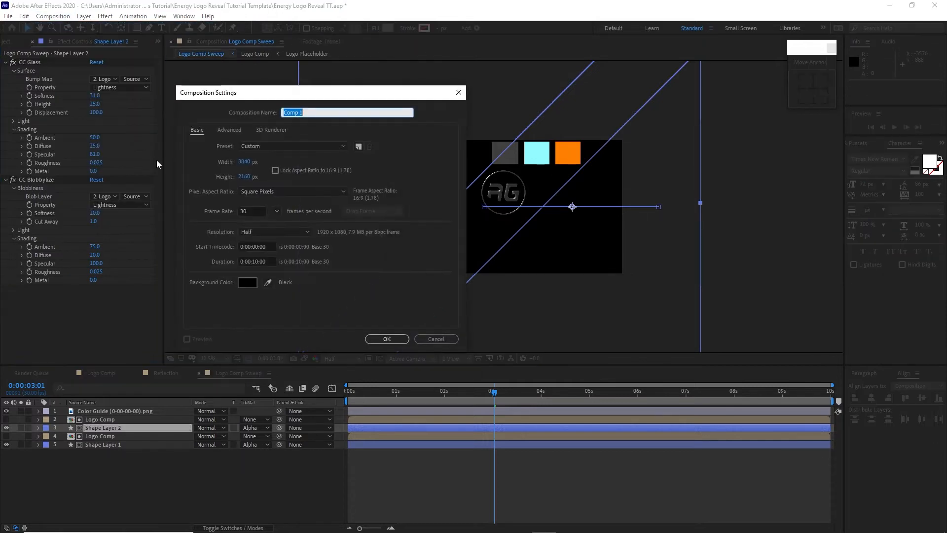
pyautogui.write('Tagline')
pyautogui.click(245, 163)
pyautogui.click(244, 163)
pyautogui.write('1')
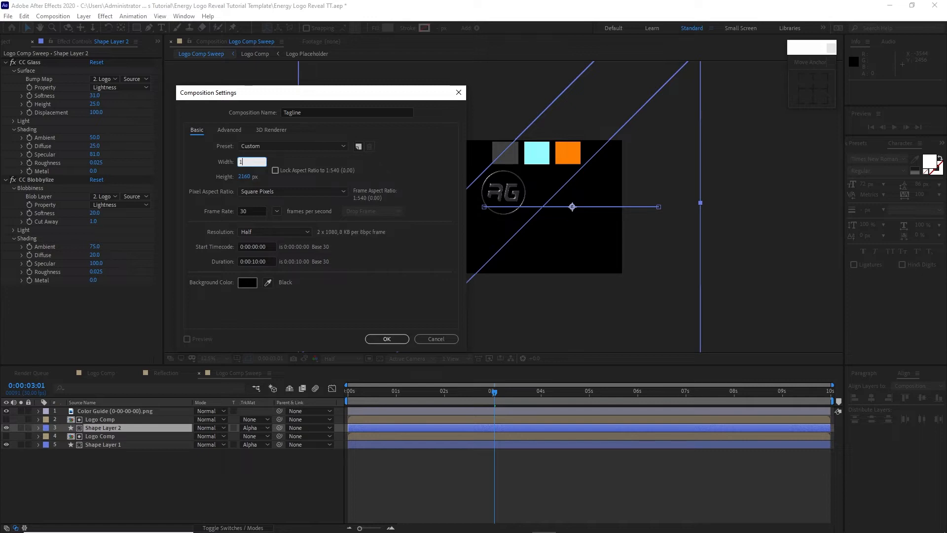
pyautogui.write('000')
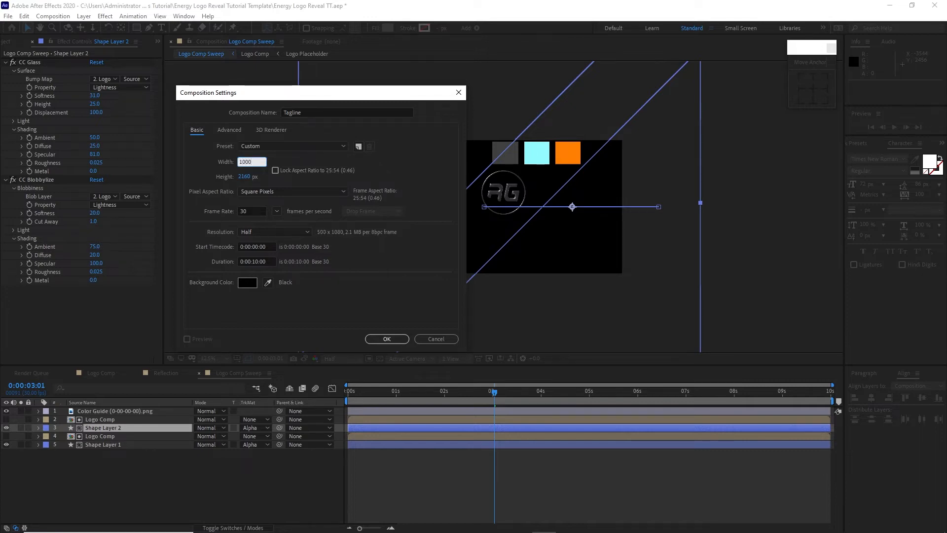
pyautogui.press('Tab')
pyautogui.write('200')
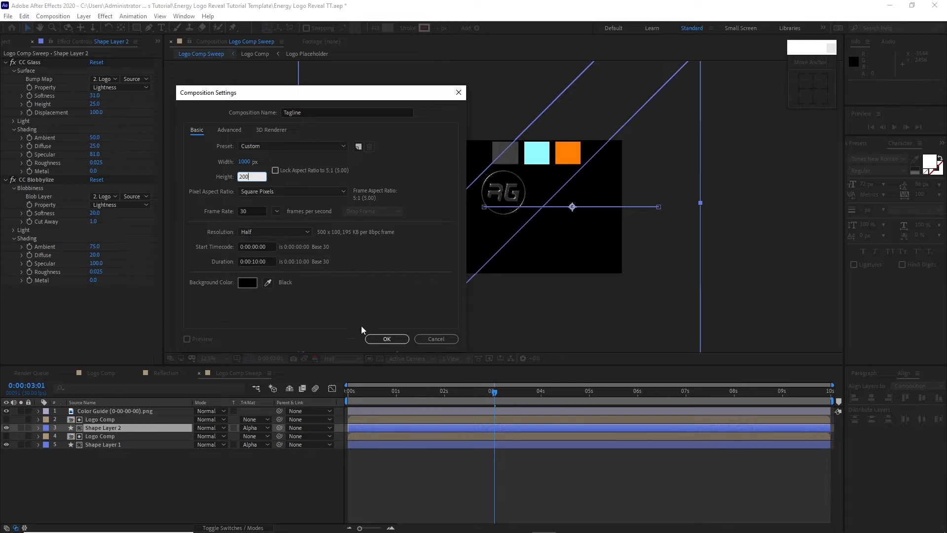
pyautogui.click(380, 338)
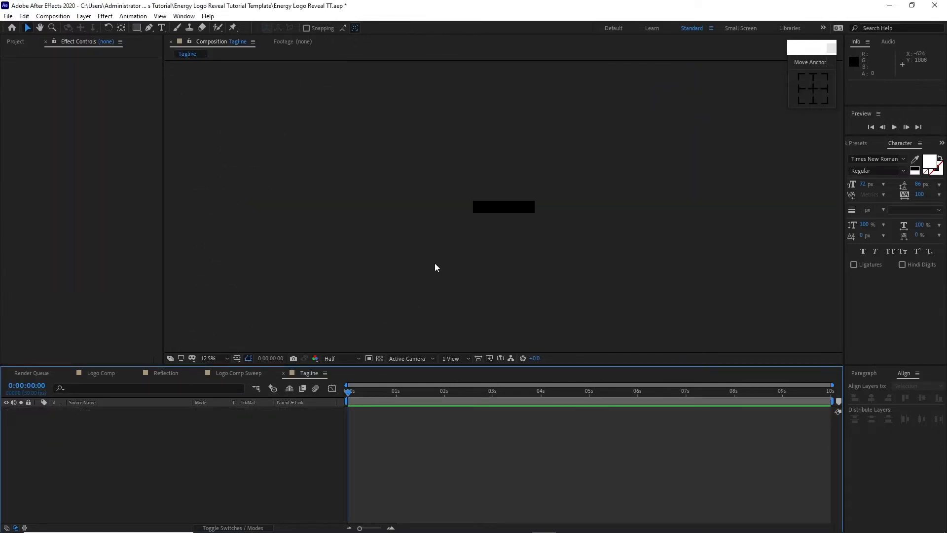
# Step: Add a text layer reading "Tagline Here" to the Tagline composition
pyautogui.scroll(3, 436, 267)
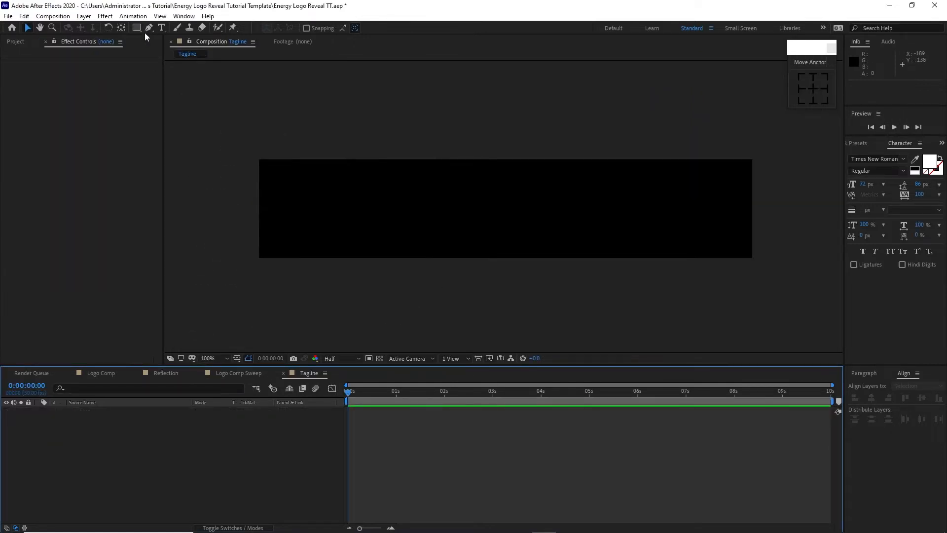
pyautogui.click(161, 27)
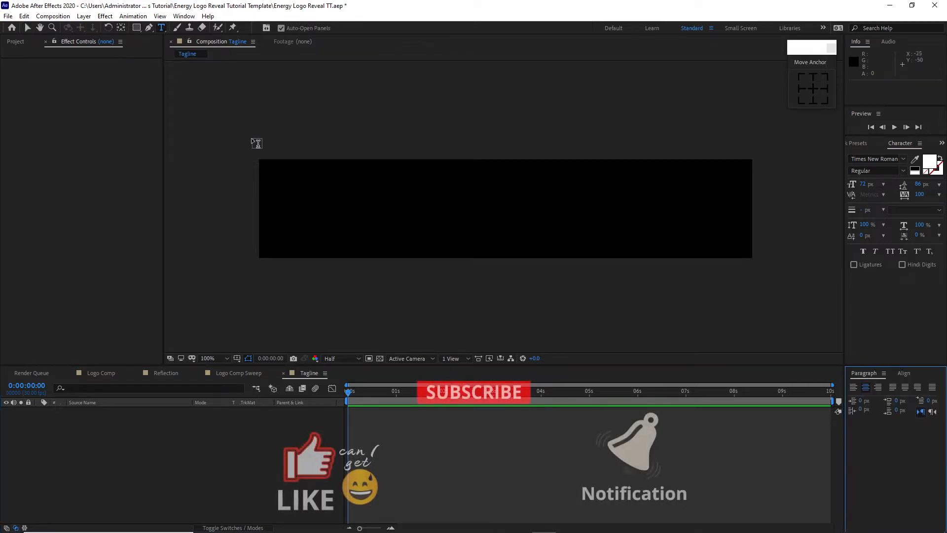
pyautogui.click(360, 206)
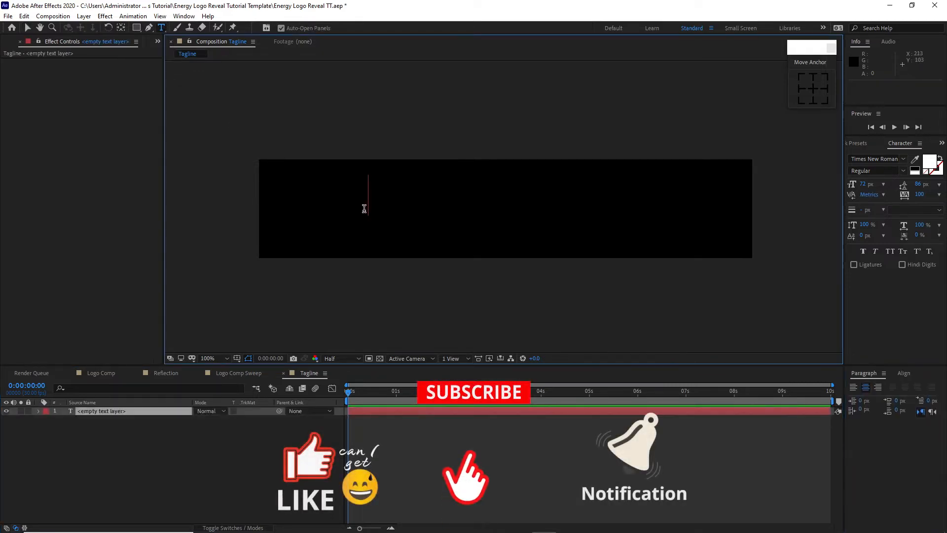
pyautogui.write('Tagline ')
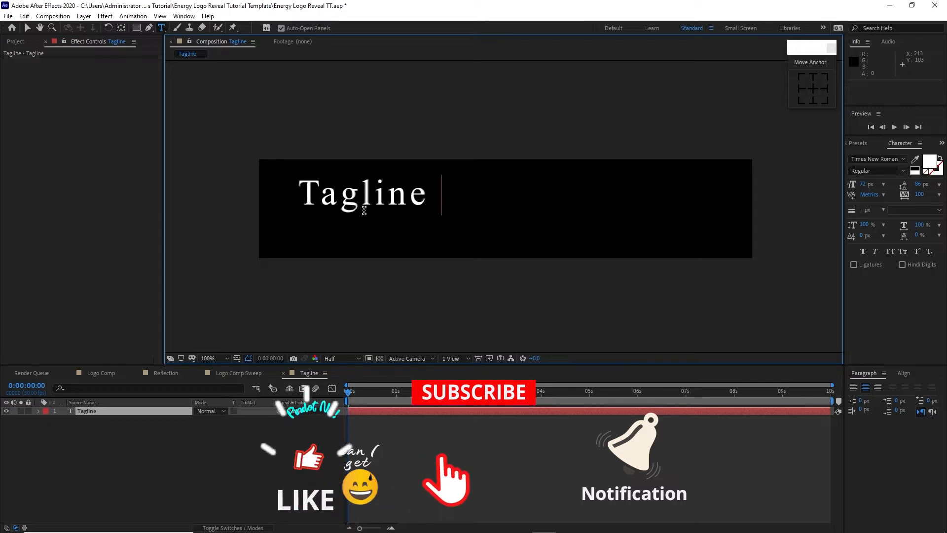
pyautogui.write('Here')
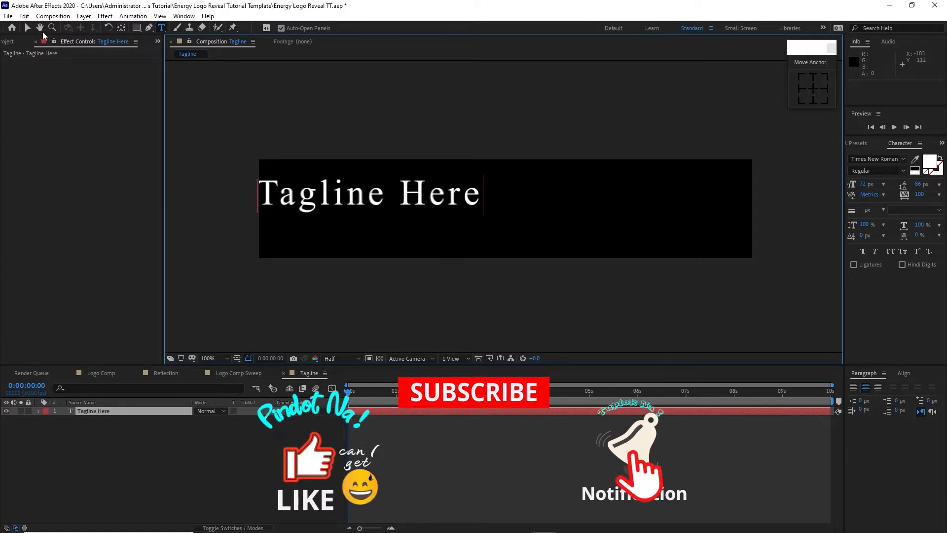
# Step: Center the tagline text horizontally and vertically in the composition and set its font size to 80 px
pyautogui.click(29, 27)
pyautogui.click(904, 373)
pyautogui.click(872, 398)
pyautogui.click(922, 397)
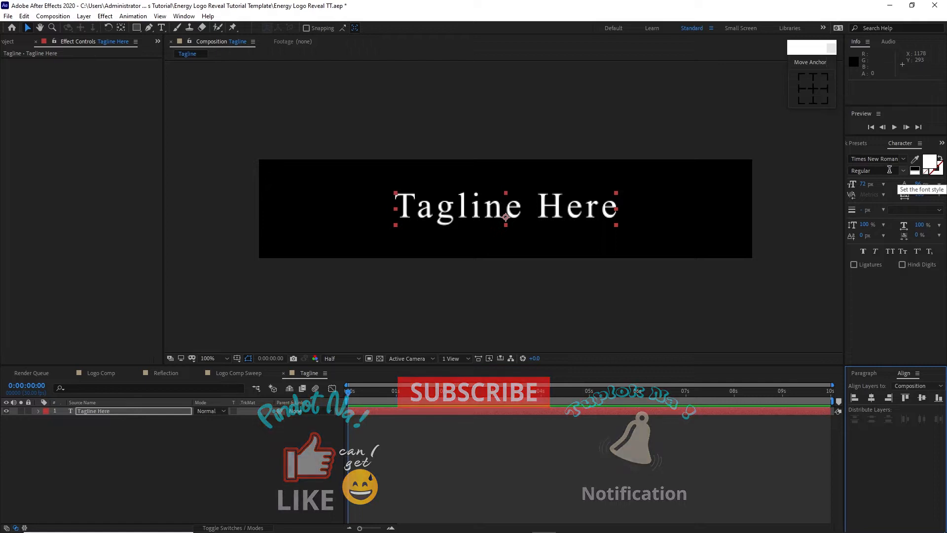
pyautogui.click(865, 184)
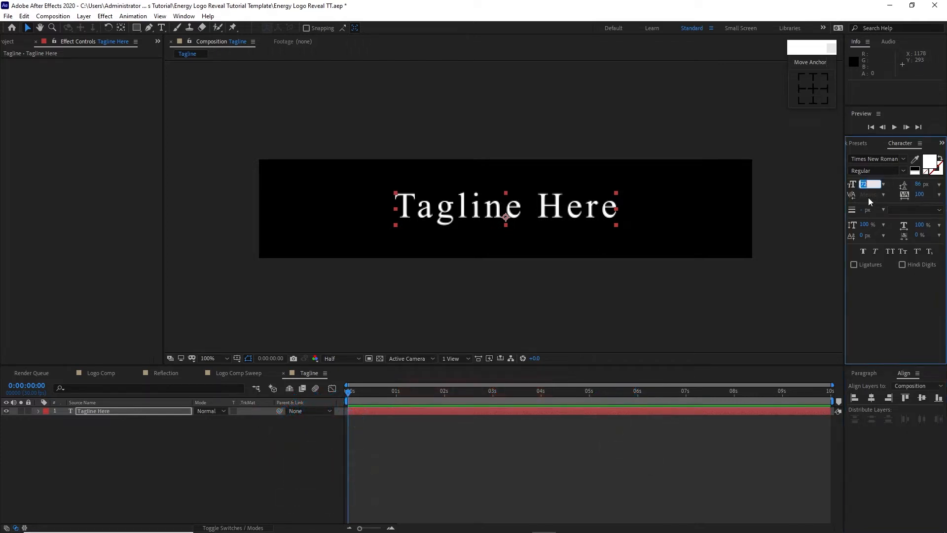
pyautogui.write('80')
# Step: Apply the Fade Up Words animation preset to the Tagline Here layer and preview the animation
pyautogui.hotkey('ctrl', '5')
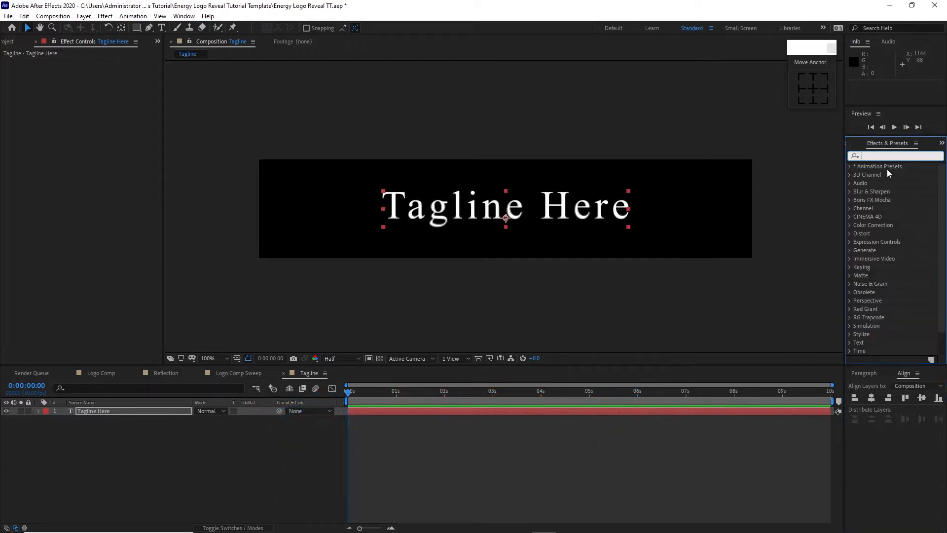
pyautogui.write('fa')
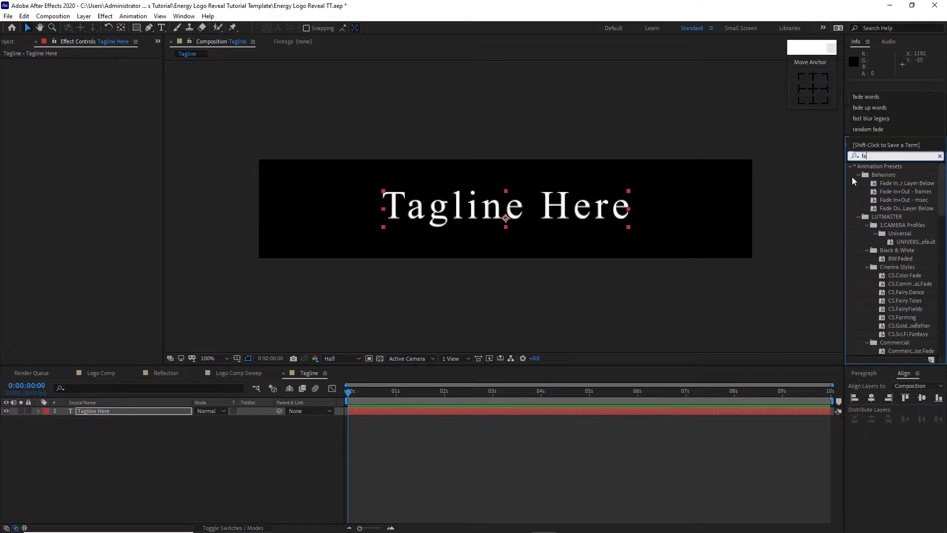
pyautogui.write('de up')
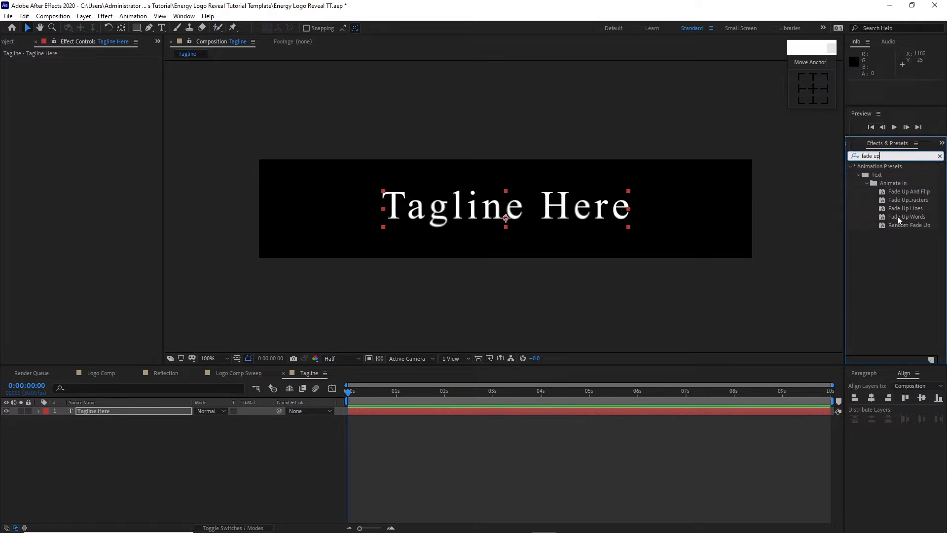
pyautogui.moveTo(898, 217); pyautogui.dragTo(564, 414)
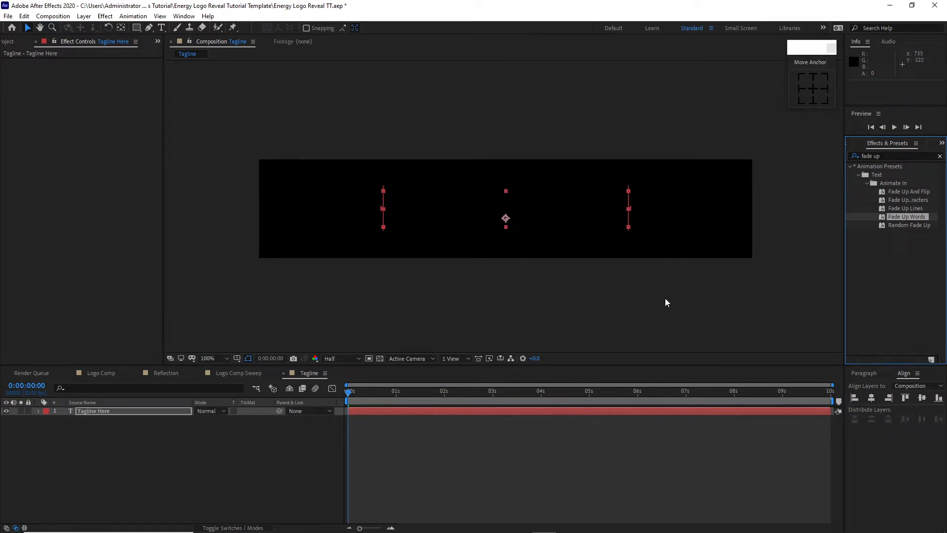
pyautogui.click(894, 129)
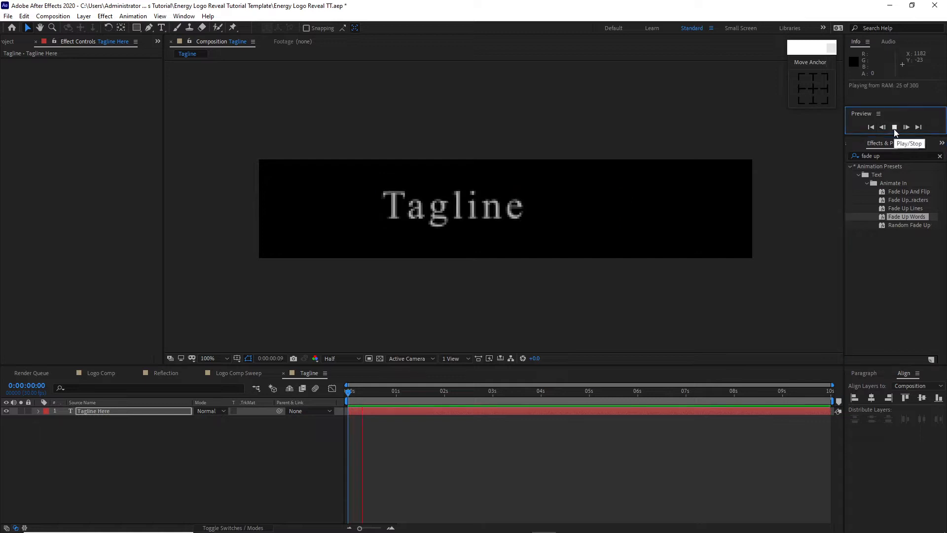
pyautogui.click(894, 128)
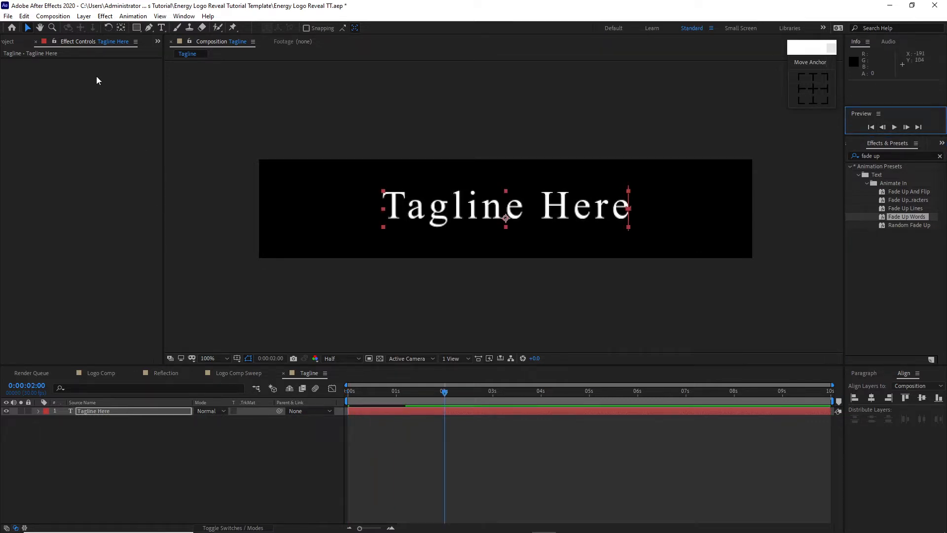
# Step: Create a new composition named Main with a width of 3840 px and a height of 2160 px
pyautogui.click(53, 15)
pyautogui.click(71, 28)
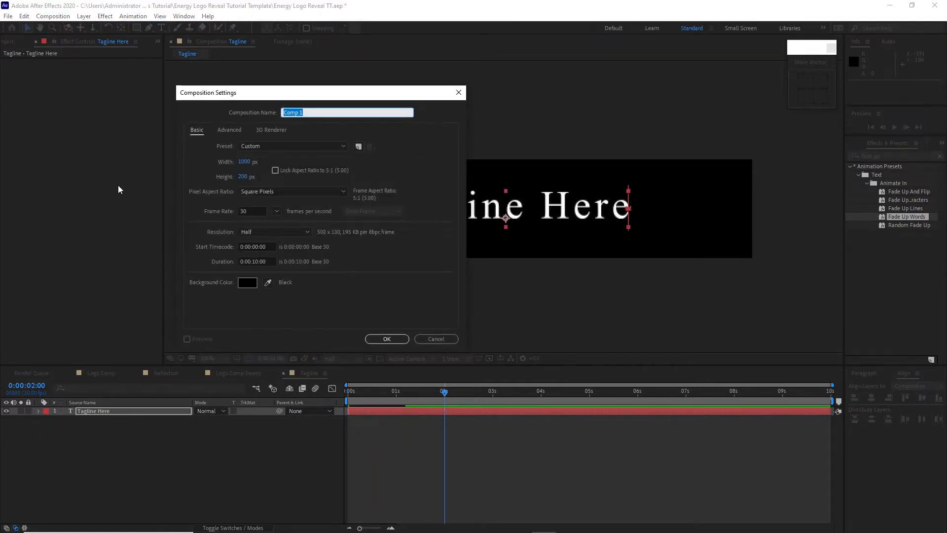
pyautogui.write('Main')
pyautogui.click(245, 162)
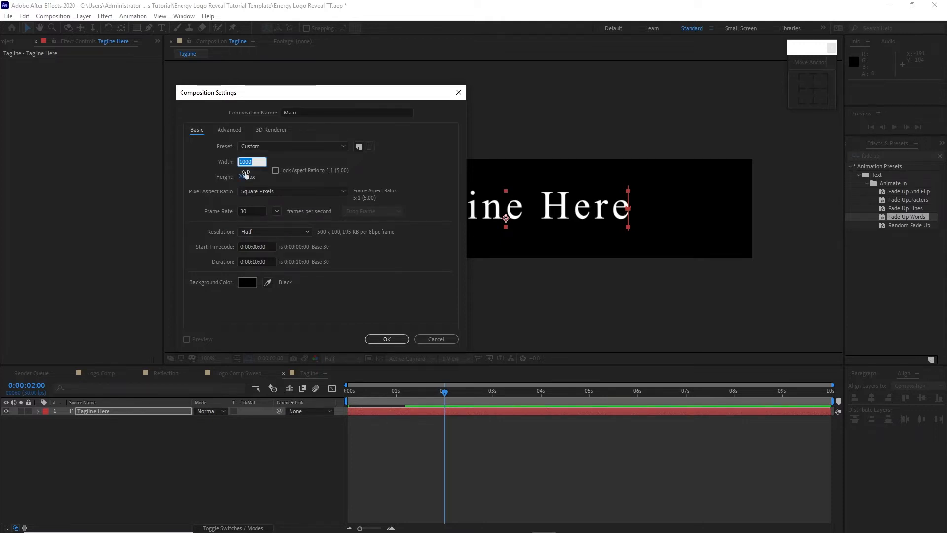
pyautogui.write('3840')
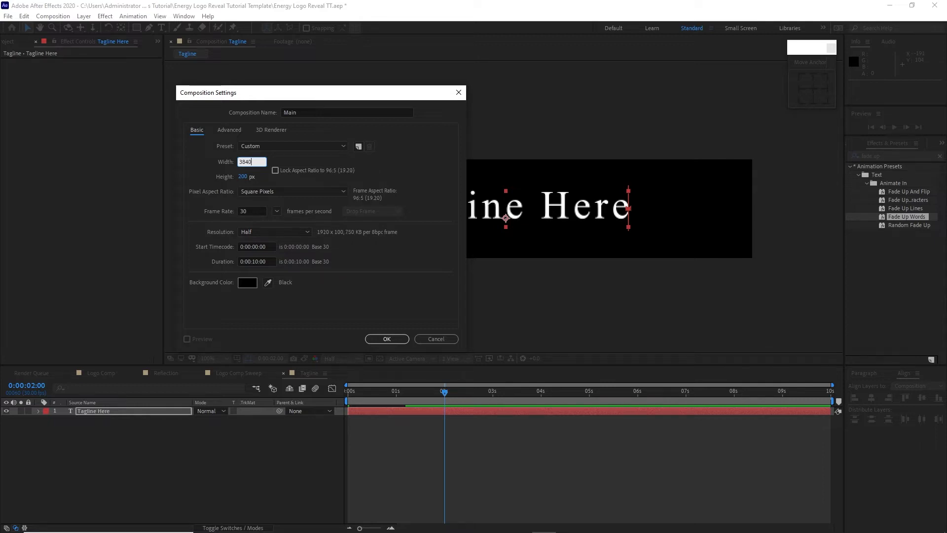
pyautogui.click(244, 178)
pyautogui.write('2160')
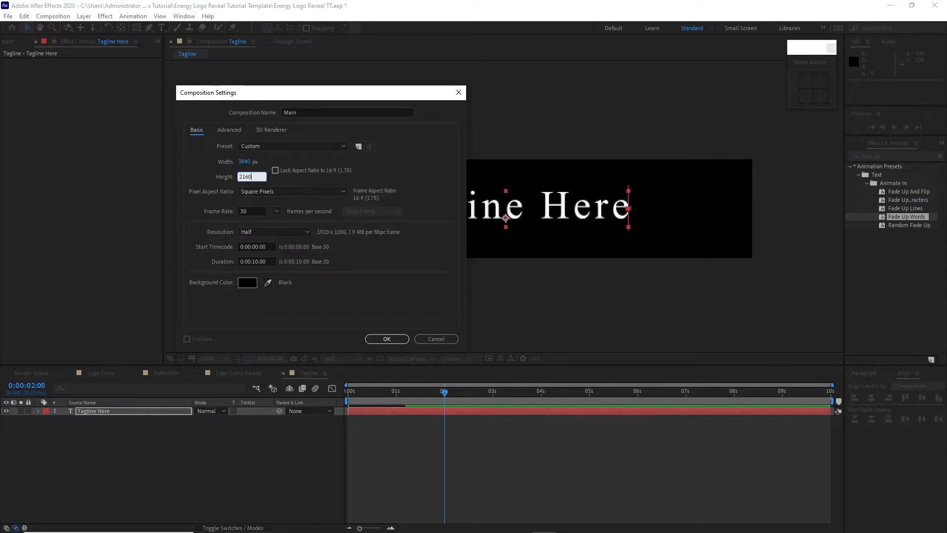
pyautogui.click(386, 340)
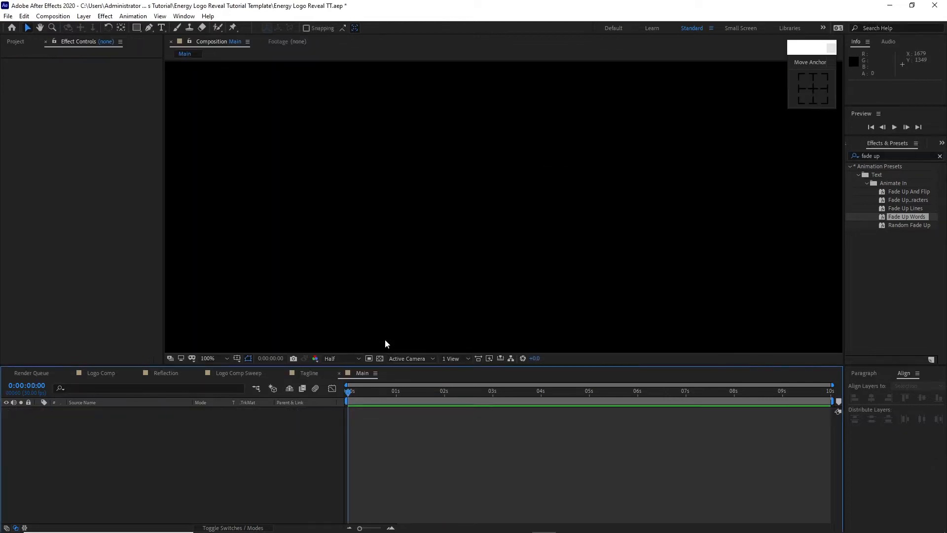
# Step: Add the background image Animation 4k V.1 (0-00-05-19).jpg from the Image folder to the Main composition
pyautogui.scroll(-6, 422, 250)
pyautogui.scroll(2, 421, 251)
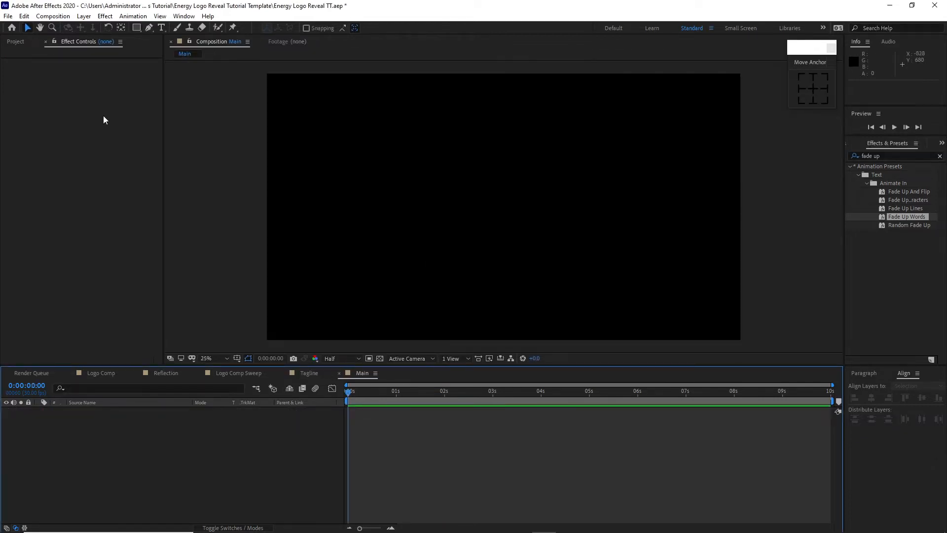
pyautogui.click(16, 41)
pyautogui.moveTo(55, 190); pyautogui.dragTo(74, 262)
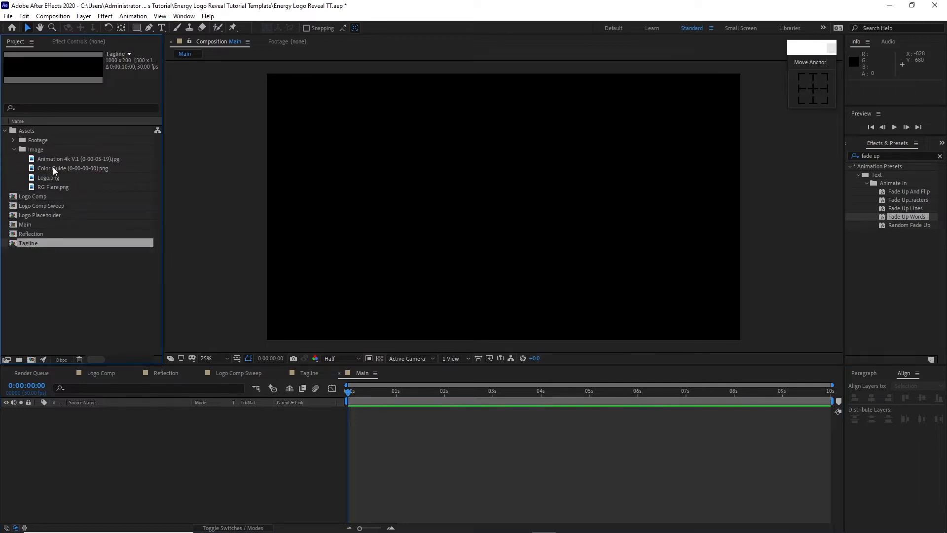
pyautogui.click(56, 163)
pyautogui.moveTo(56, 165); pyautogui.dragTo(130, 430)
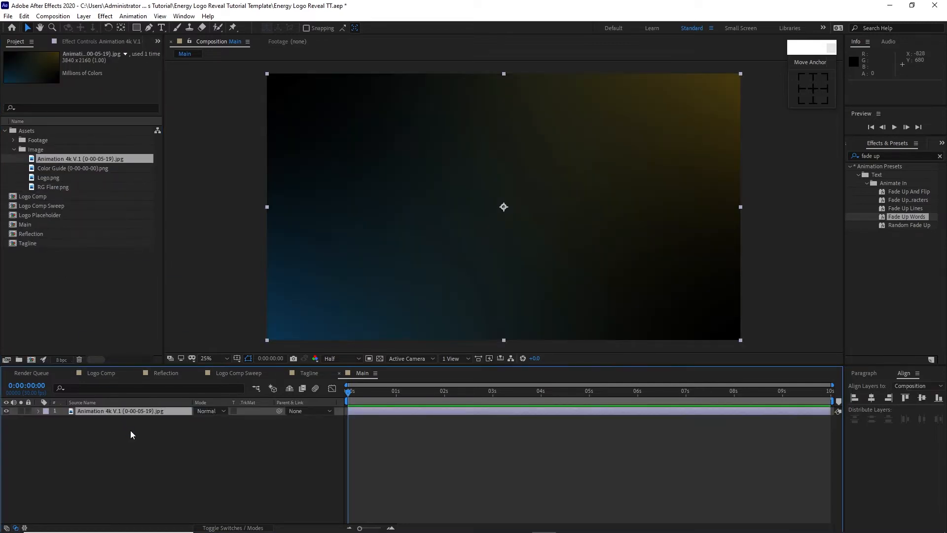
# Step: Pre-compose the background image layer as BG, moving all attributes into the new composition
pyautogui.rightClick(146, 412)
pyautogui.click(181, 357)
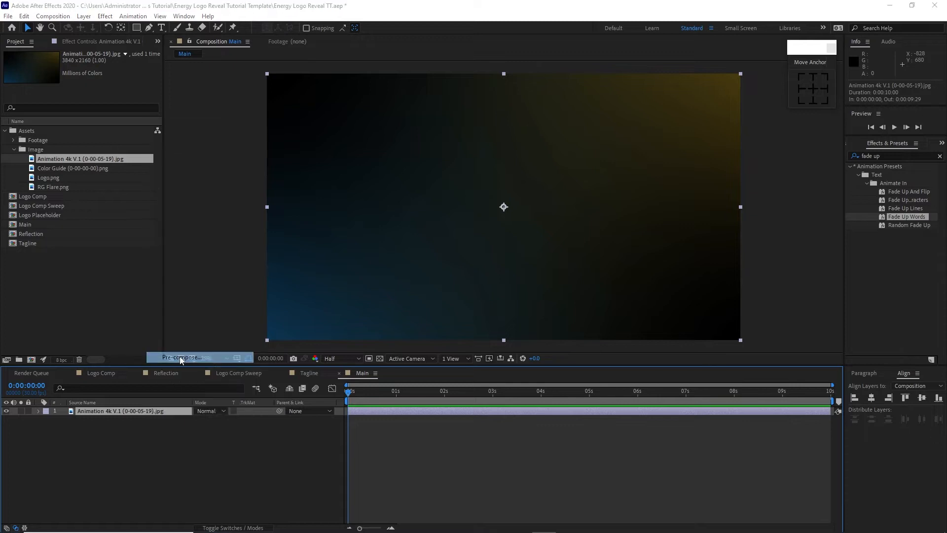
pyautogui.write('BG')
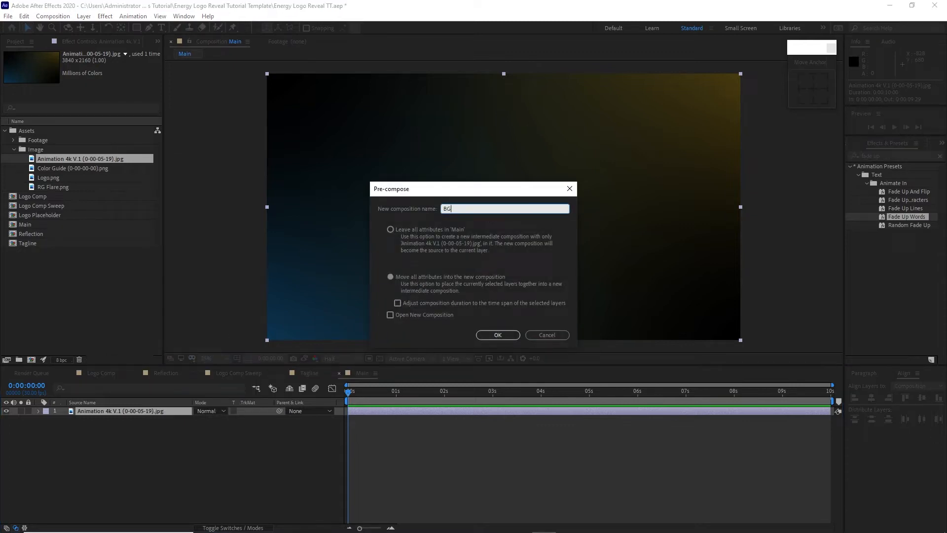
pyautogui.click(393, 279)
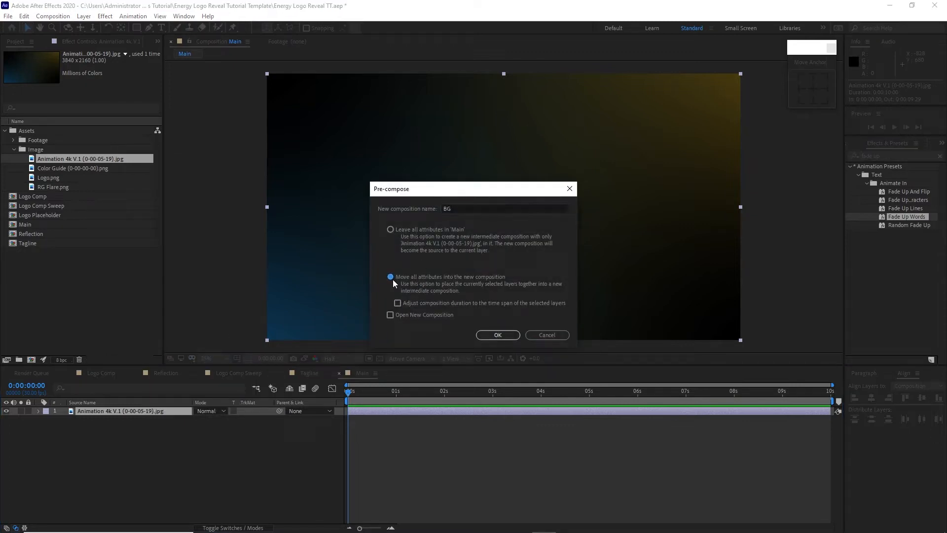
pyautogui.click(498, 335)
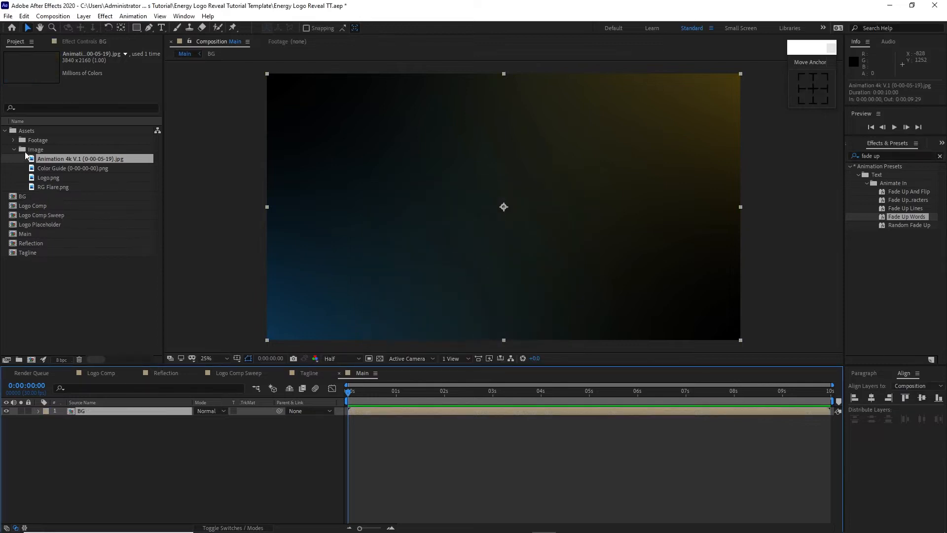
# Step: Place Particle.mov from the Footage folder above the BG layer and fit it to the composition
pyautogui.click(13, 141)
pyautogui.moveTo(41, 151); pyautogui.dragTo(81, 410)
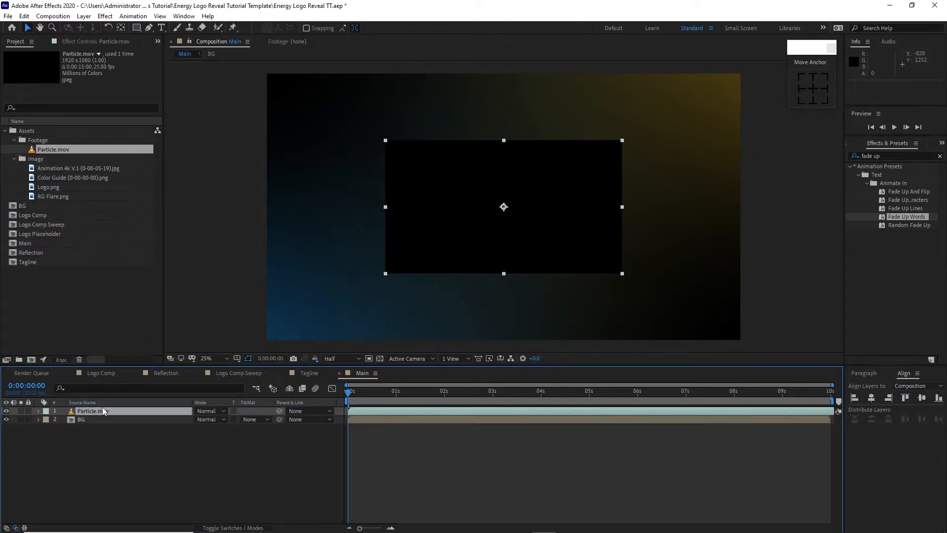
pyautogui.rightClick(103, 409)
pyautogui.moveTo(158, 176)
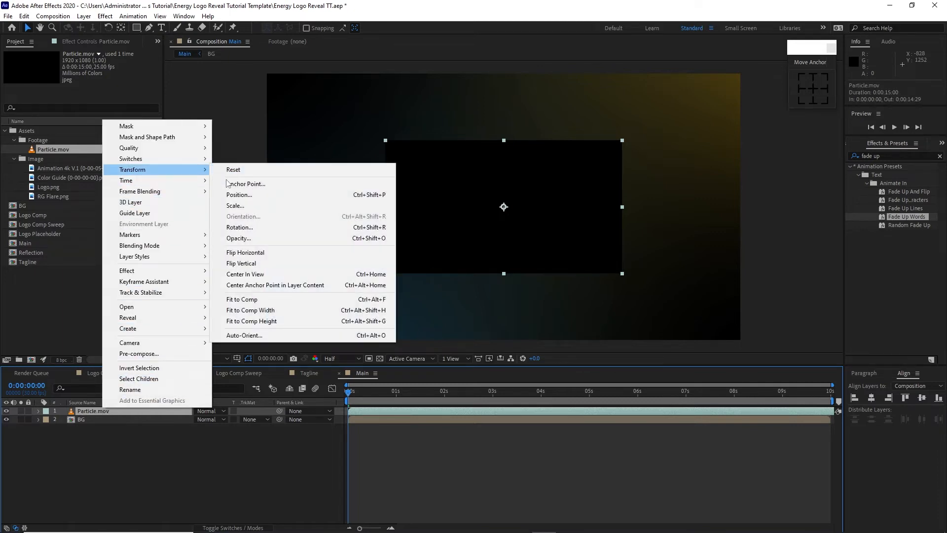
pyautogui.click(277, 299)
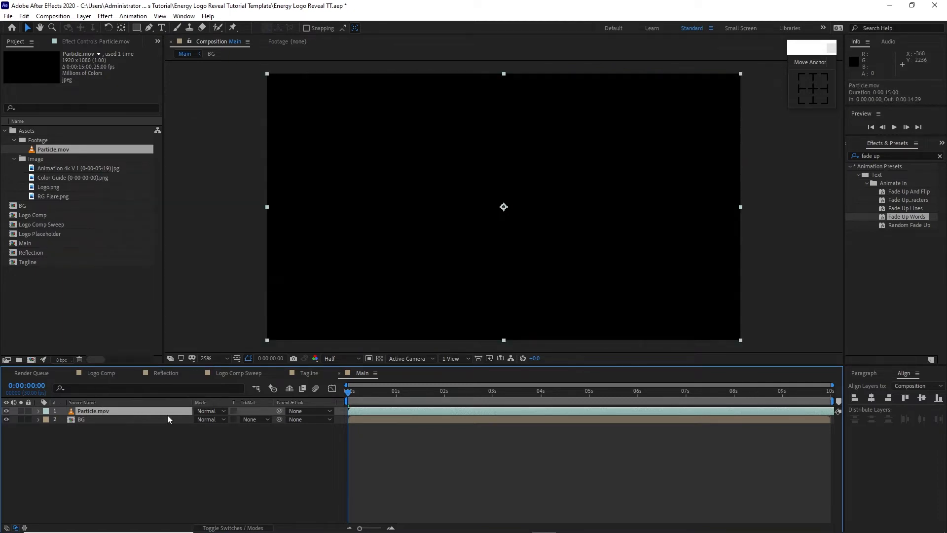
# Step: Pre-compose the Particle.mov layer as Particle, moving all attributes into the new composition
pyautogui.rightClick(167, 420)
pyautogui.click(192, 354)
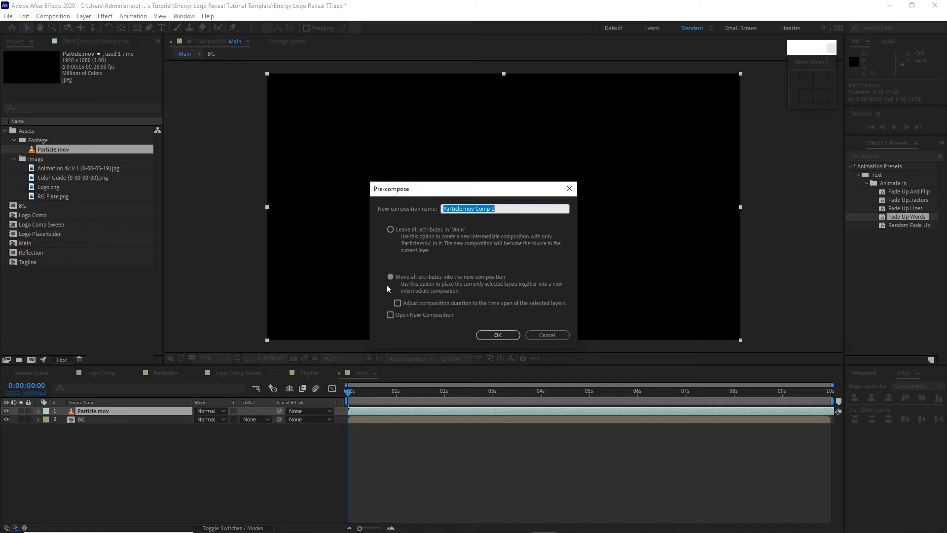
pyautogui.moveTo(464, 209); pyautogui.dragTo(512, 216)
pyautogui.press('BackSpace')
pyautogui.click(390, 276)
pyautogui.click(498, 335)
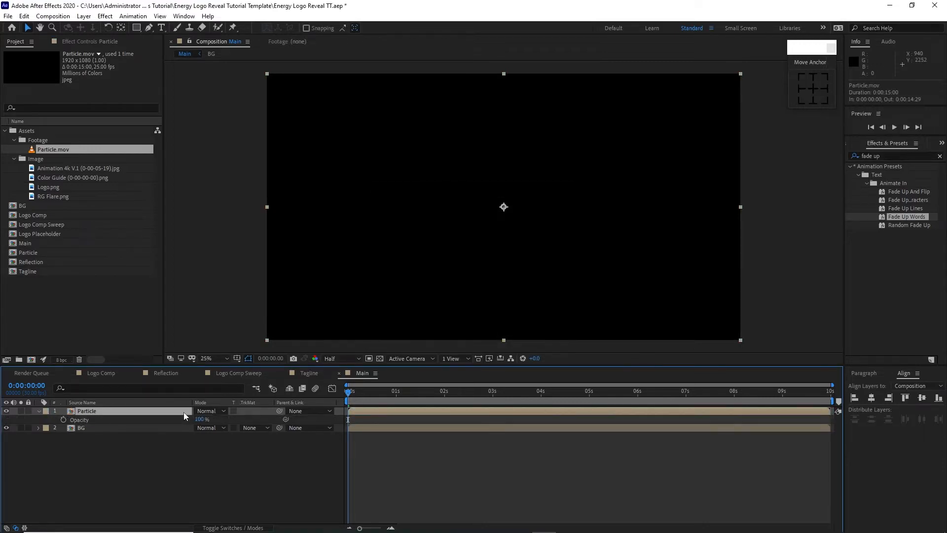
# Step: Set the Particle layer's opacity to 50% and its blending mode to Add, and preview the result over time
pyautogui.click(200, 419)
pyautogui.write('50')
pyautogui.press('Return')
pyautogui.click(203, 412)
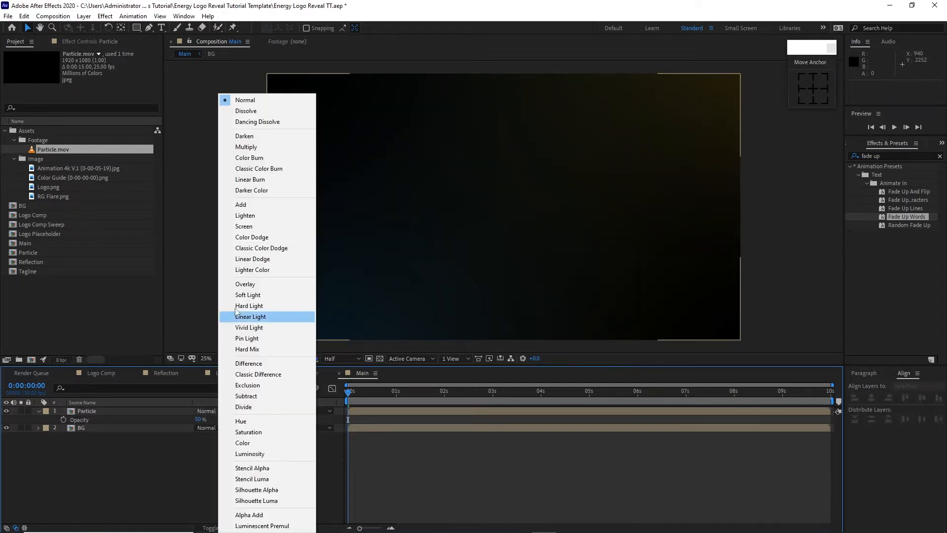
pyautogui.click(247, 202)
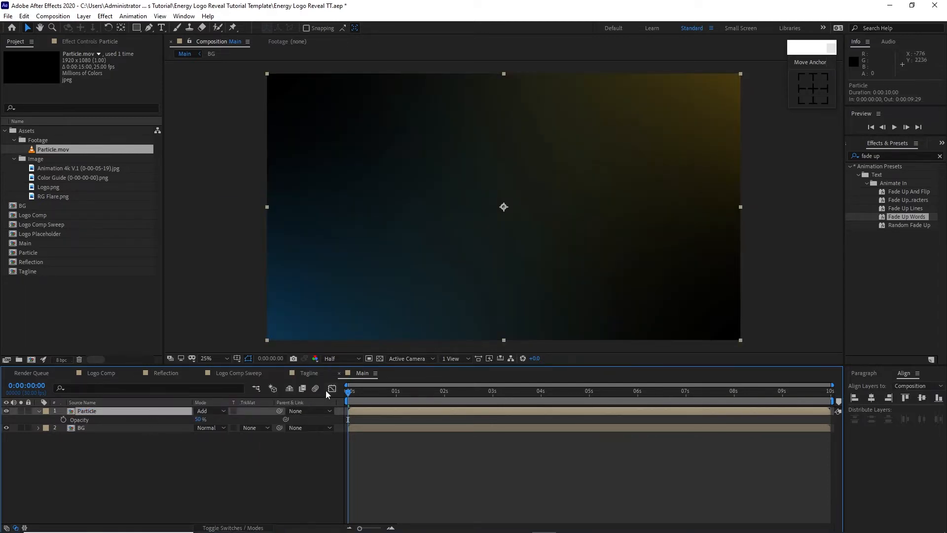
pyautogui.moveTo(347, 395); pyautogui.dragTo(596, 394)
pyautogui.press('Home')
# Step: Add Logo Placeholder above the Particle layer, duplicate it, and trim the lower copy to start at 0:00:03:15
pyautogui.moveTo(32, 235); pyautogui.dragTo(85, 412)
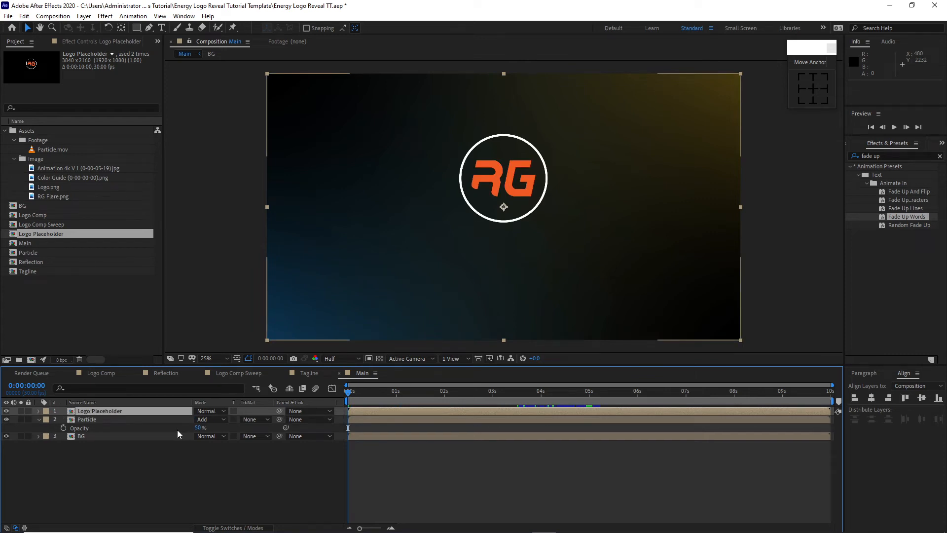
pyautogui.hotkey('ctrl', 'd')
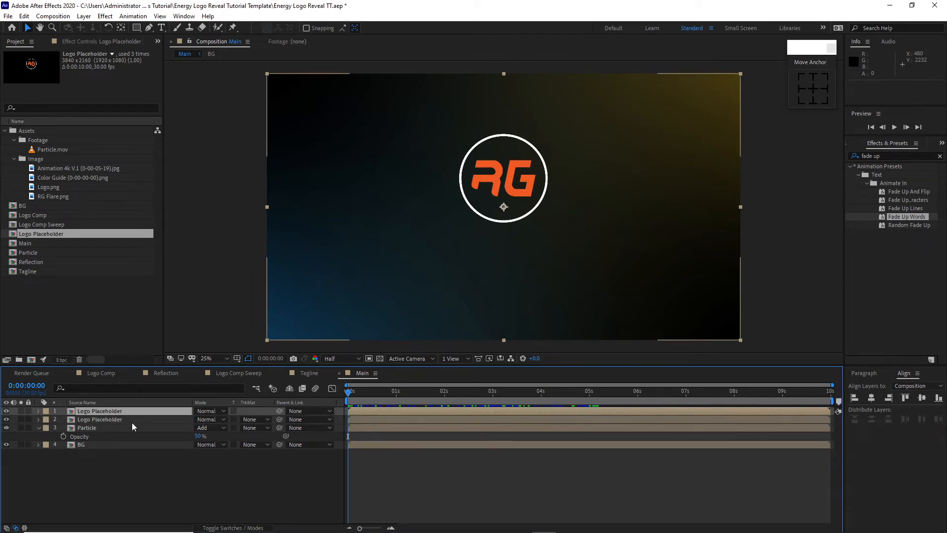
pyautogui.click(132, 421)
pyautogui.moveTo(346, 393); pyautogui.dragTo(516, 400)
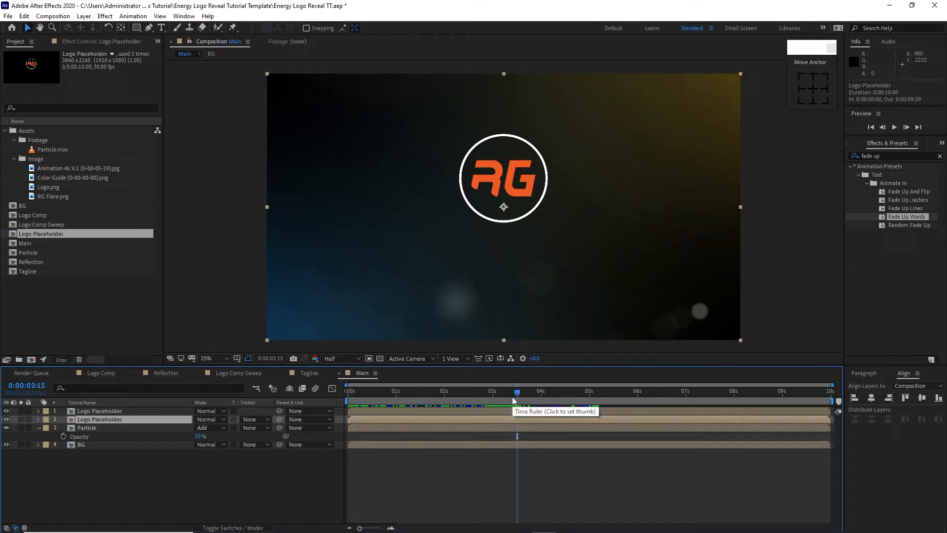
pyautogui.hotkey('alt', '[')
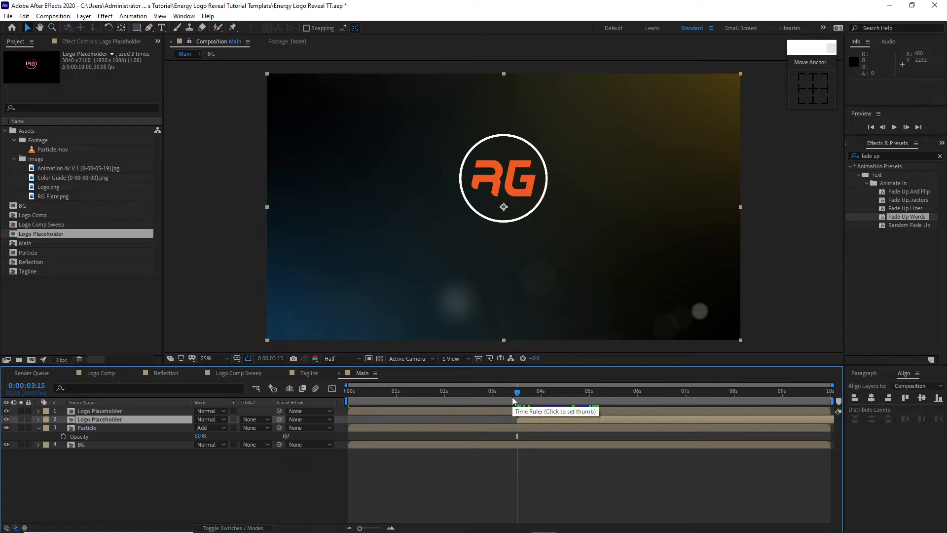
# Step: Keyframe the lower Logo Placeholder's opacity from 0% at 0:00:03:15 to 100% at 0:00:05:05
pyautogui.press('t')
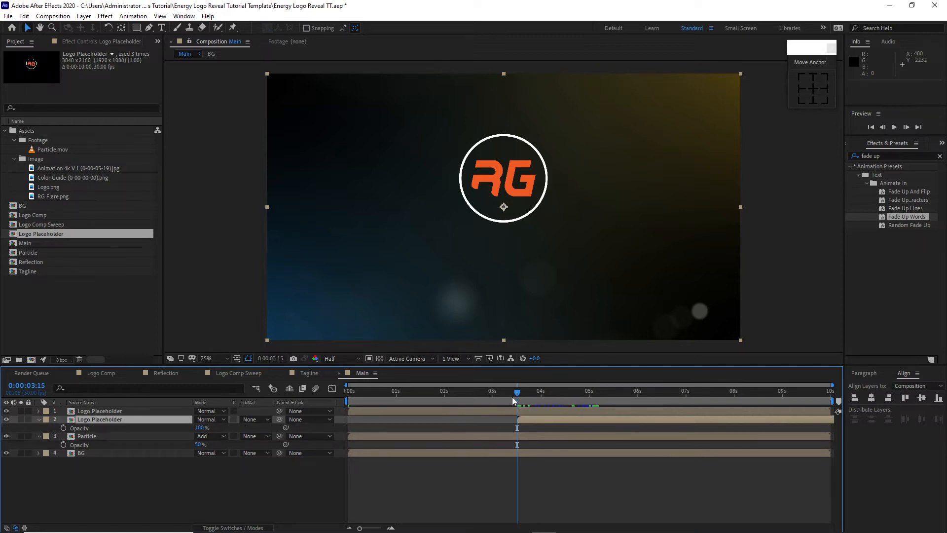
pyautogui.click(63, 428)
pyautogui.moveTo(199, 427); pyautogui.dragTo(148, 432)
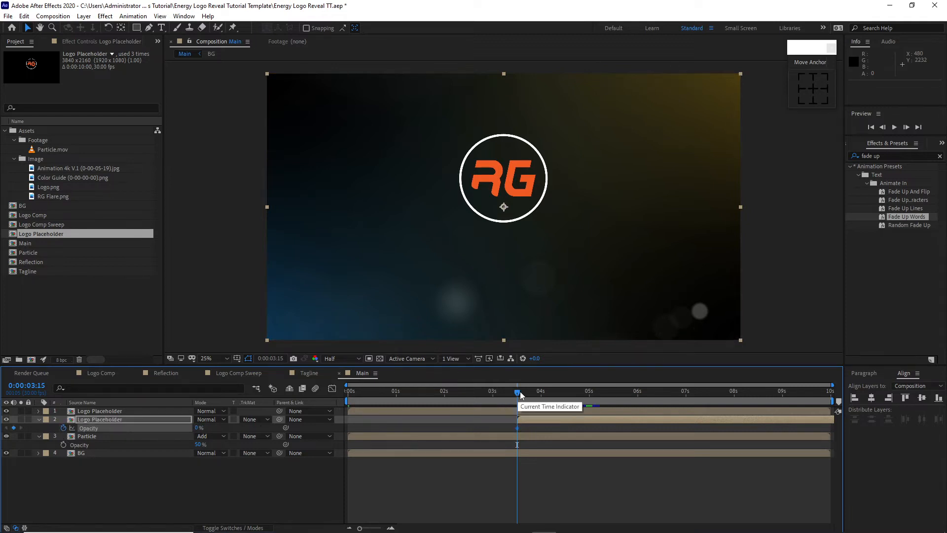
pyautogui.moveTo(520, 392); pyautogui.dragTo(600, 401)
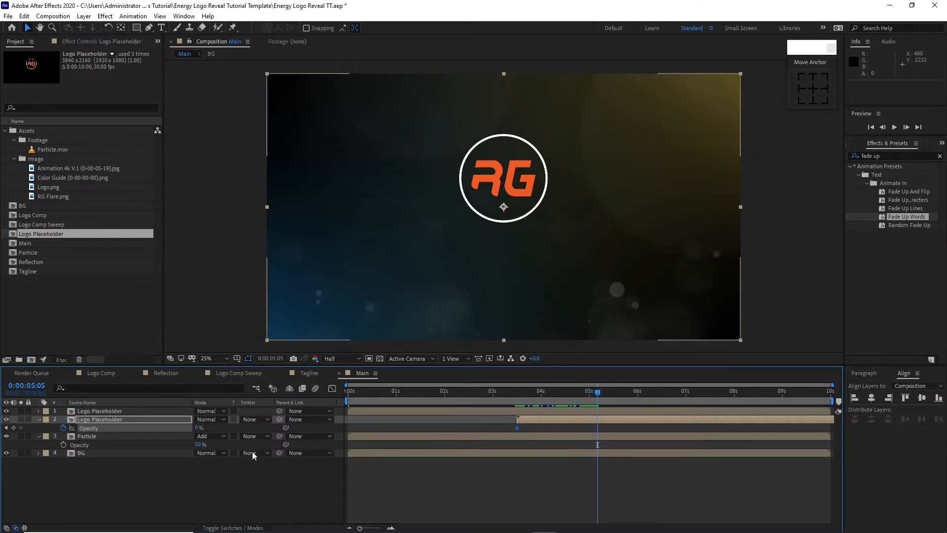
pyautogui.moveTo(197, 431); pyautogui.dragTo(277, 433)
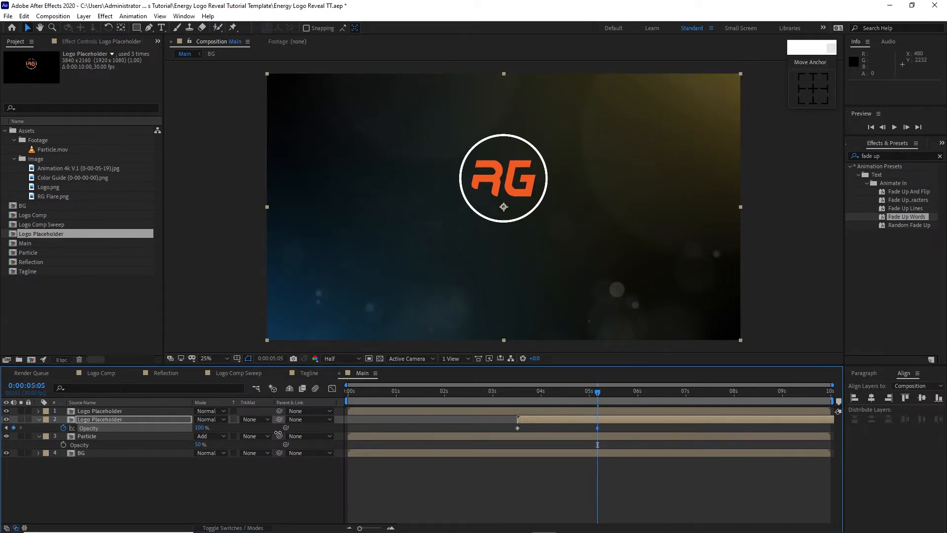
# Step: Give the upper Logo Placeholder layer a Cyan label and auto-trace its alpha channel for the current frame
pyautogui.click(87, 413)
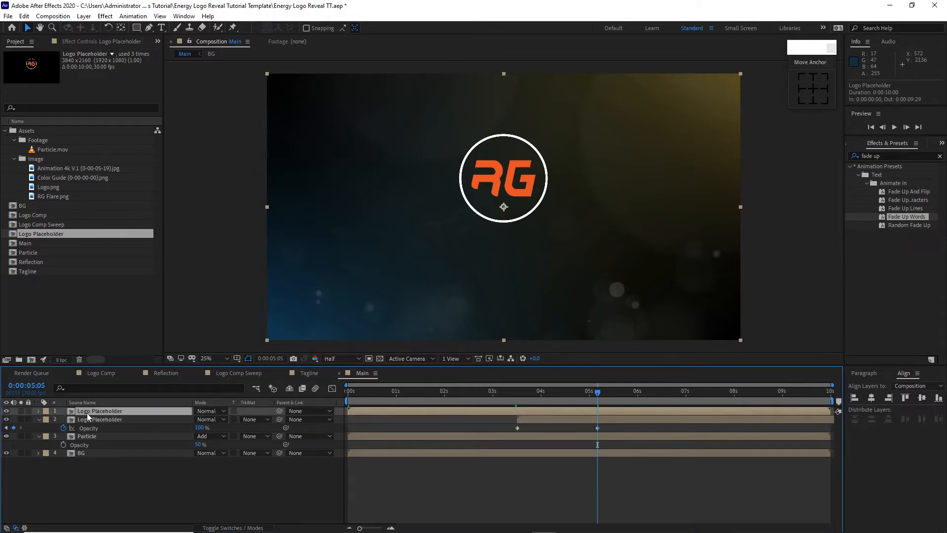
pyautogui.click(47, 413)
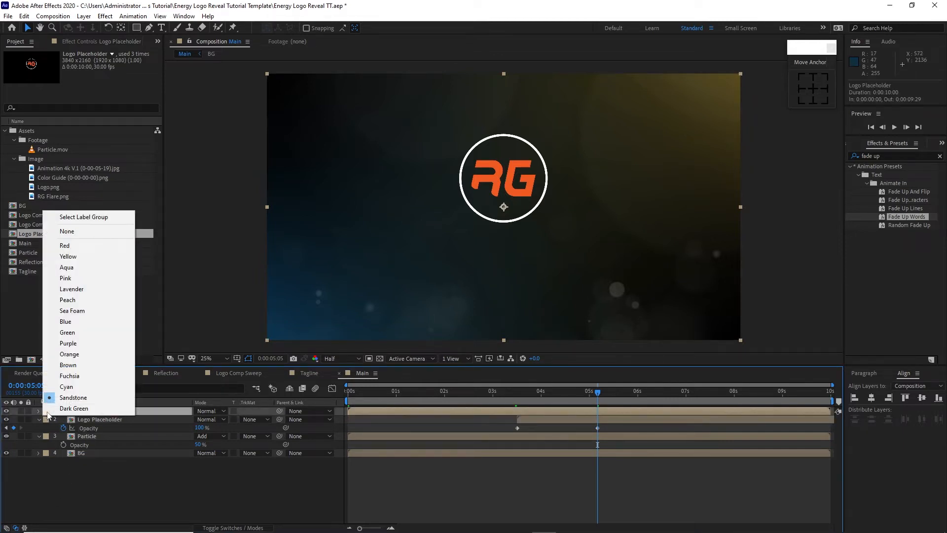
pyautogui.click(64, 387)
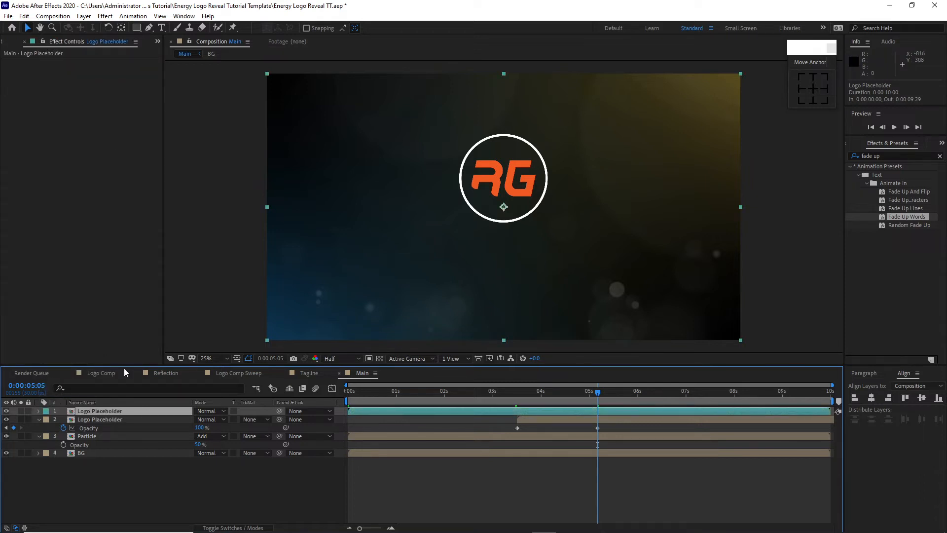
pyautogui.click(85, 16)
pyautogui.click(125, 329)
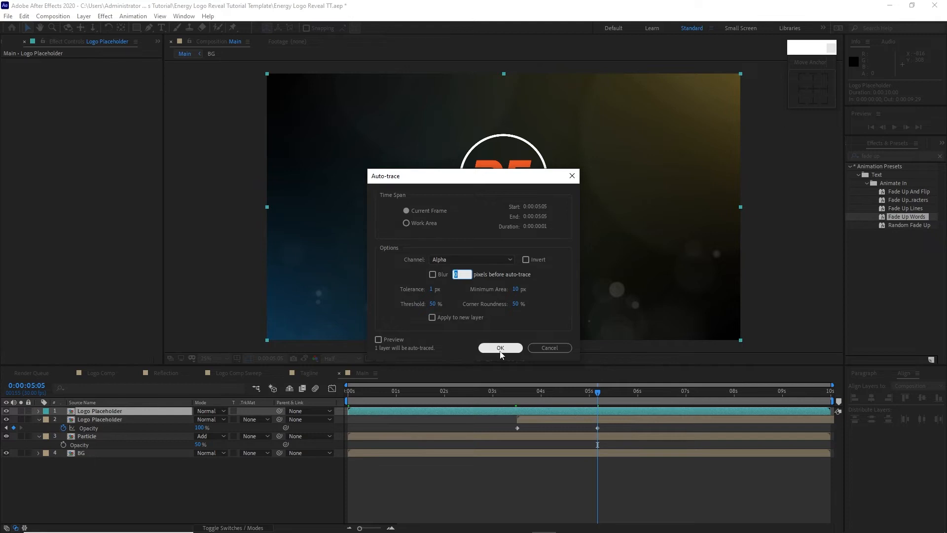
pyautogui.click(501, 348)
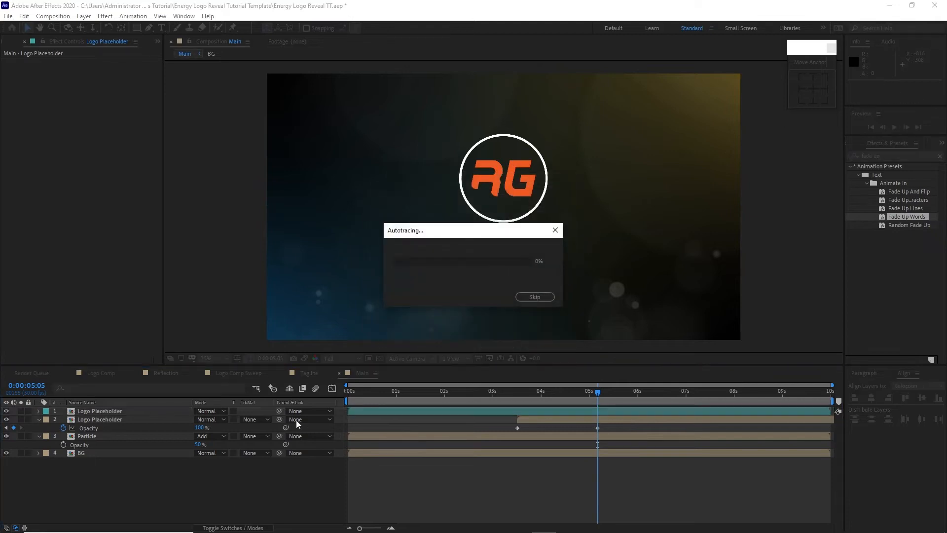
# Step: Apply the Video Copilot Saber effect to the auto-traced Logo Placeholder layer
pyautogui.click(106, 17)
pyautogui.moveTo(188, 325)
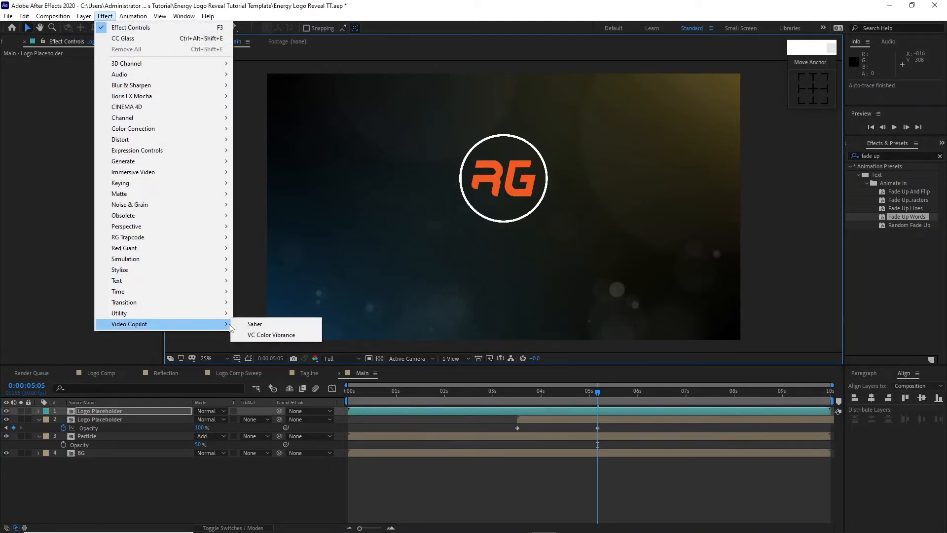
pyautogui.click(255, 324)
# Step: Add Color Guide (0-00-00-00).png as the topmost layer and move it to the upper-left corner of the composition frame
pyautogui.click(6, 45)
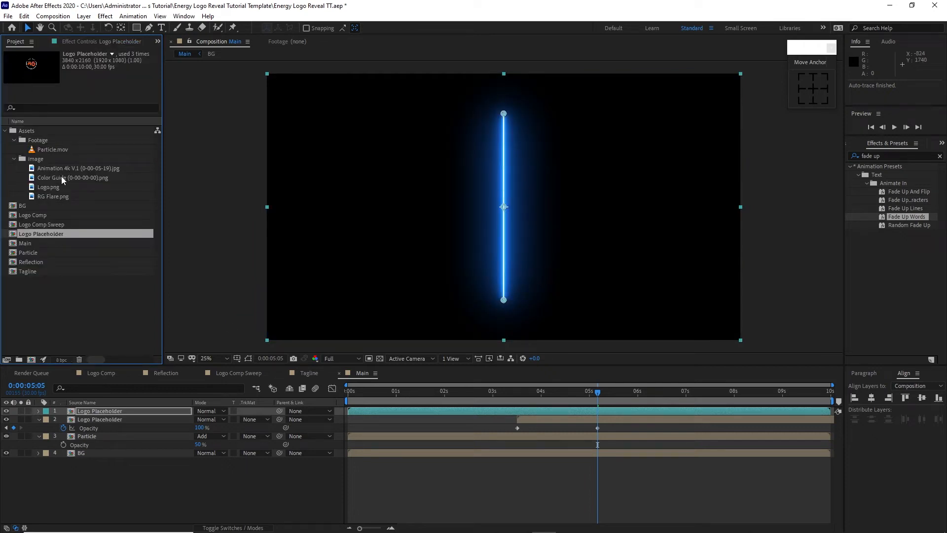
pyautogui.moveTo(61, 176); pyautogui.dragTo(116, 409)
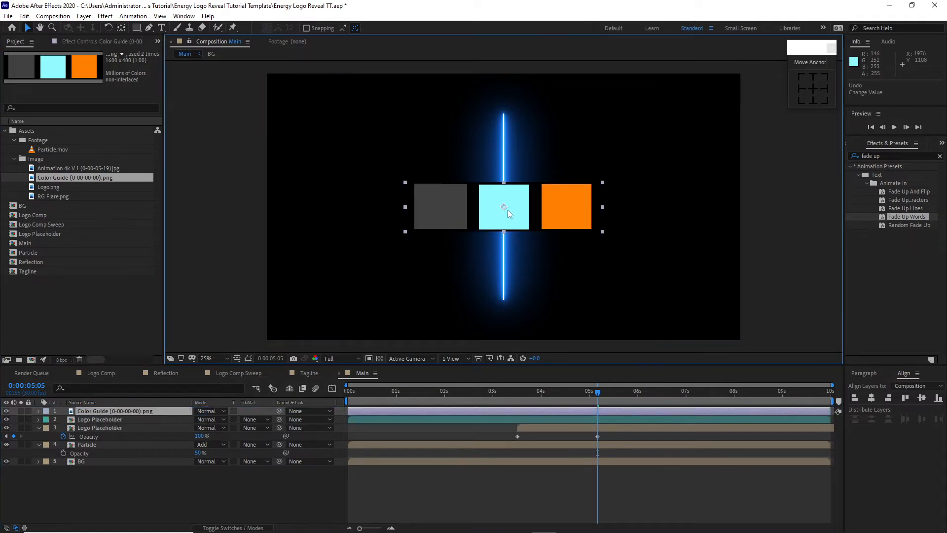
pyautogui.moveTo(505, 209); pyautogui.dragTo(362, 105)
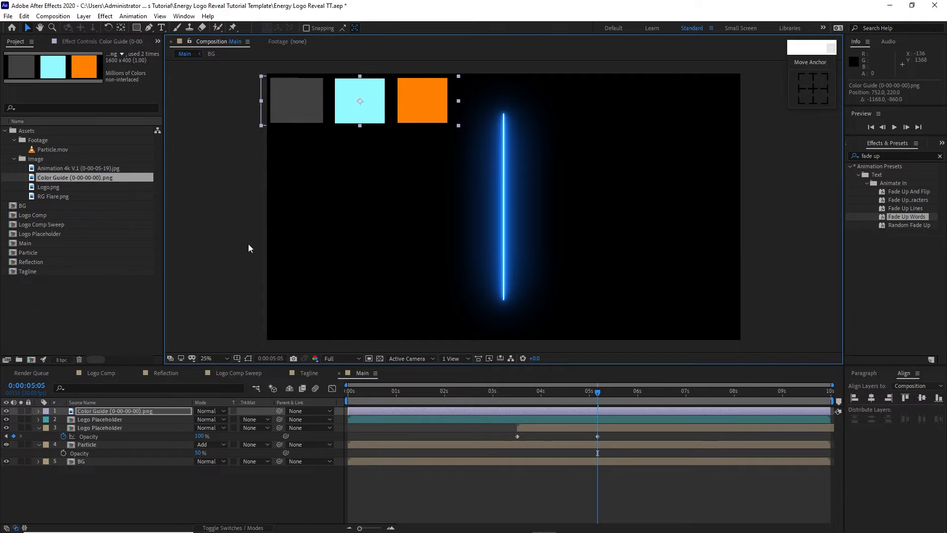
# Step: Set the upper Logo Placeholder's Saber preset to Core, sample its glow color from the light-cyan swatch, and set glow intensity to 28%
pyautogui.click(95, 43)
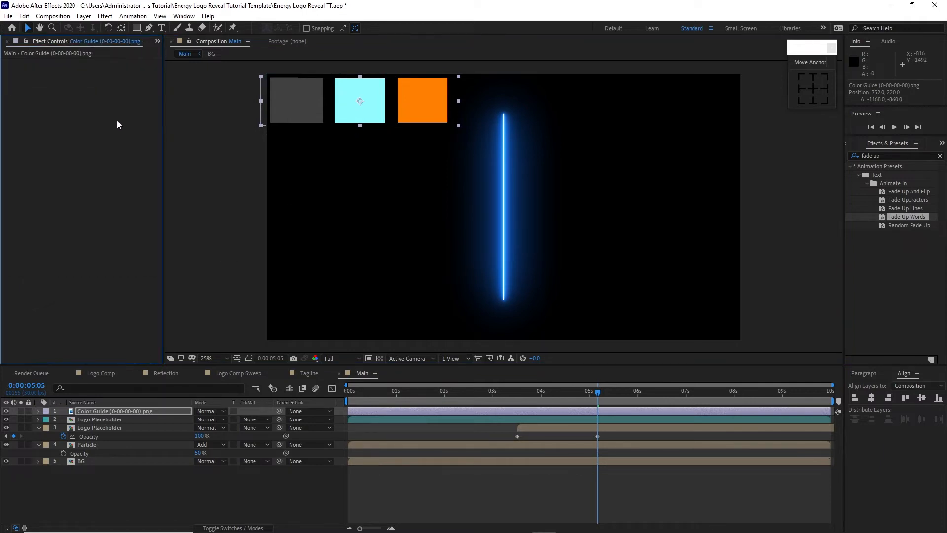
pyautogui.click(134, 420)
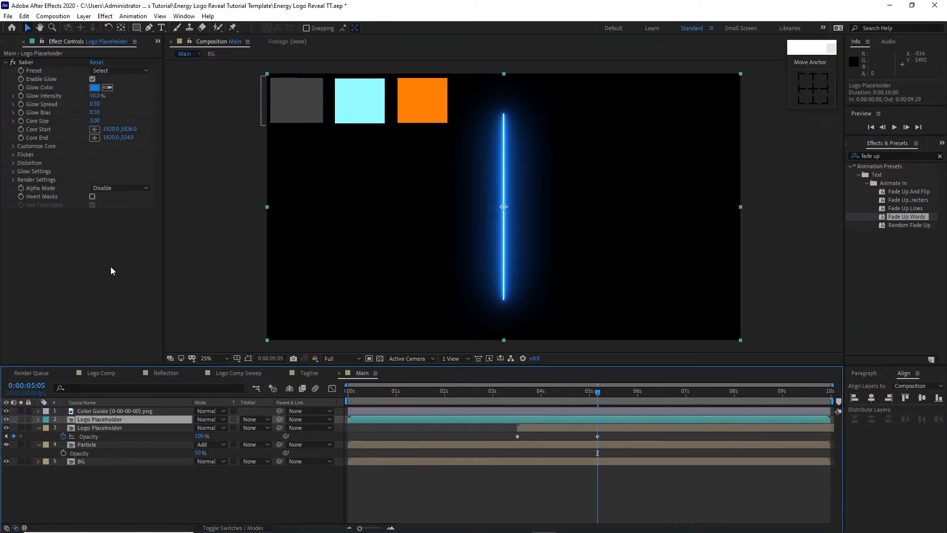
pyautogui.click(123, 71)
pyautogui.click(130, 73)
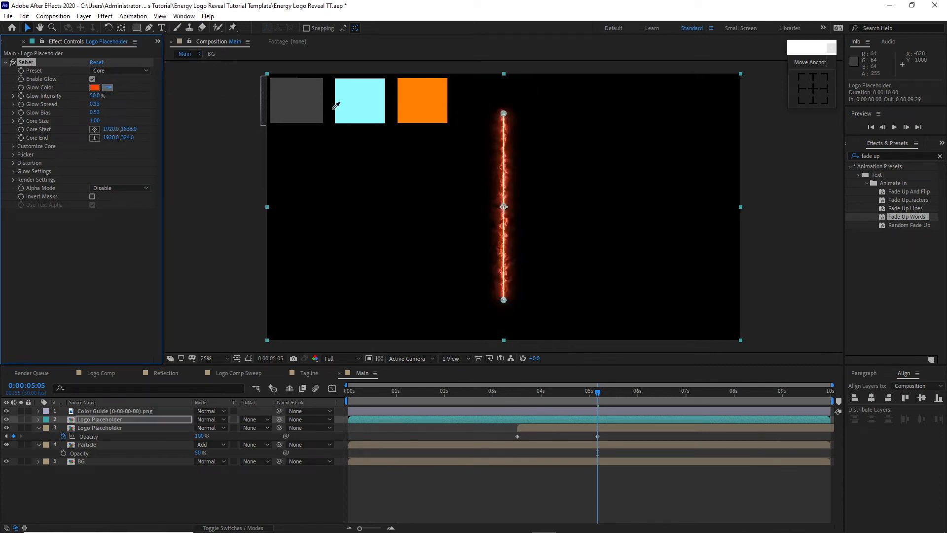
pyautogui.click(355, 113)
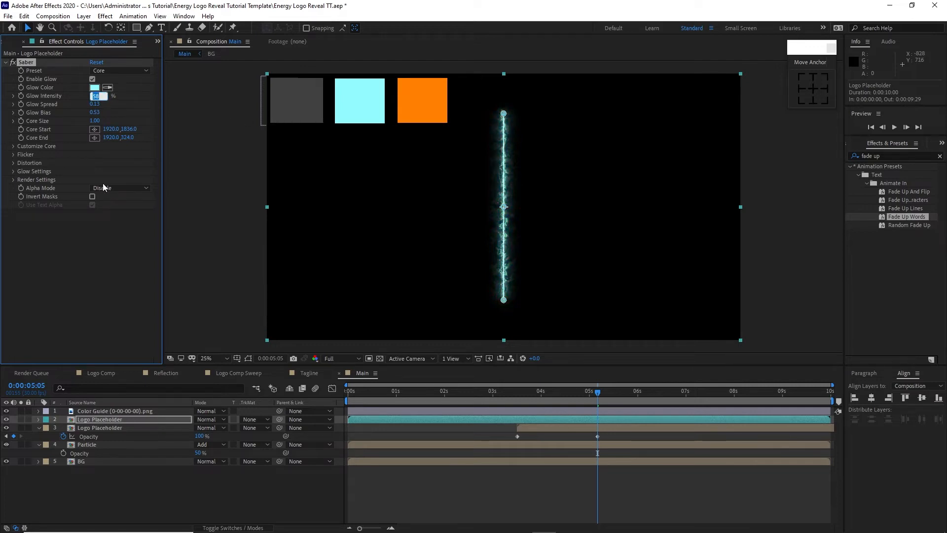
pyautogui.write('2')
pyautogui.press('Return')
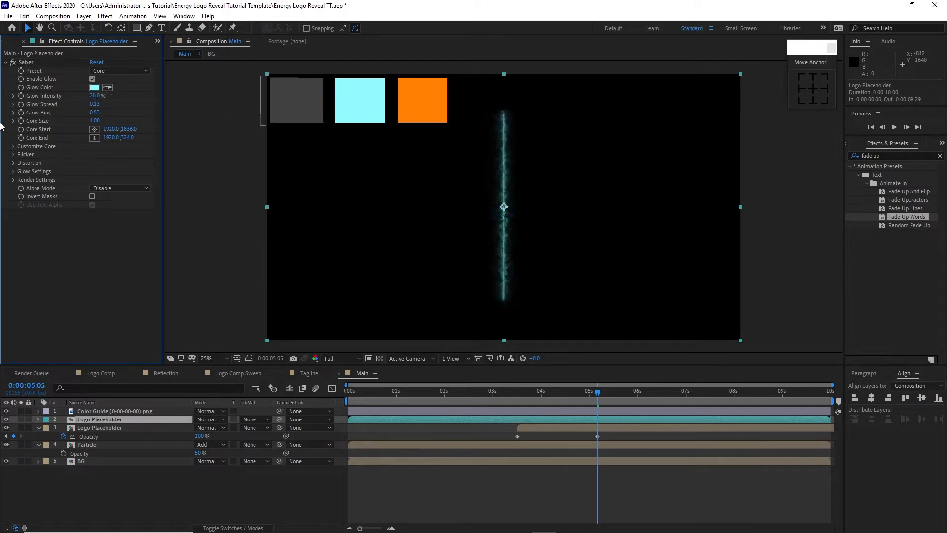
# Step: Change the Saber effect's core type to Layer Masks
pyautogui.click(12, 146)
pyautogui.click(96, 155)
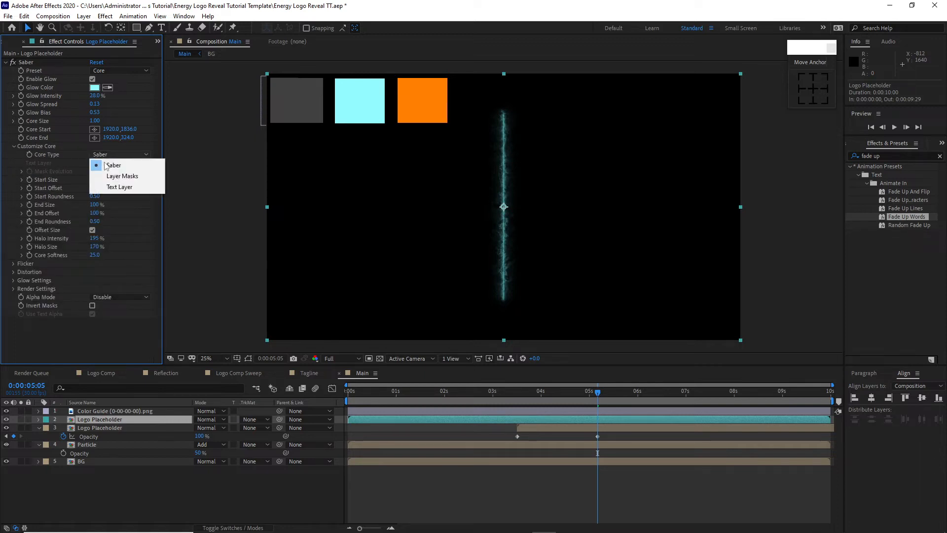
pyautogui.click(121, 177)
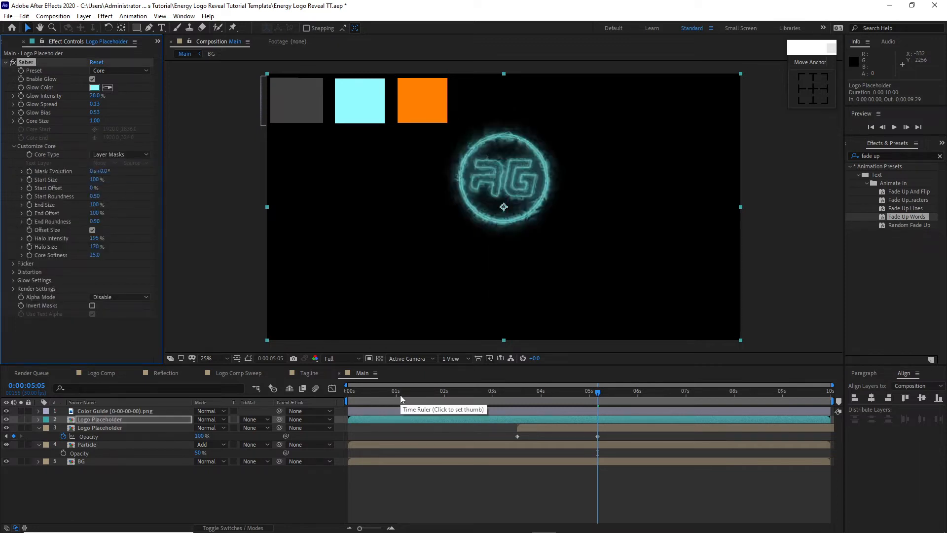
# Step: Start keyframing Saber's End Size and End Offset at 0:00:03:00, with End Offset set to 50%
pyautogui.click(493, 392)
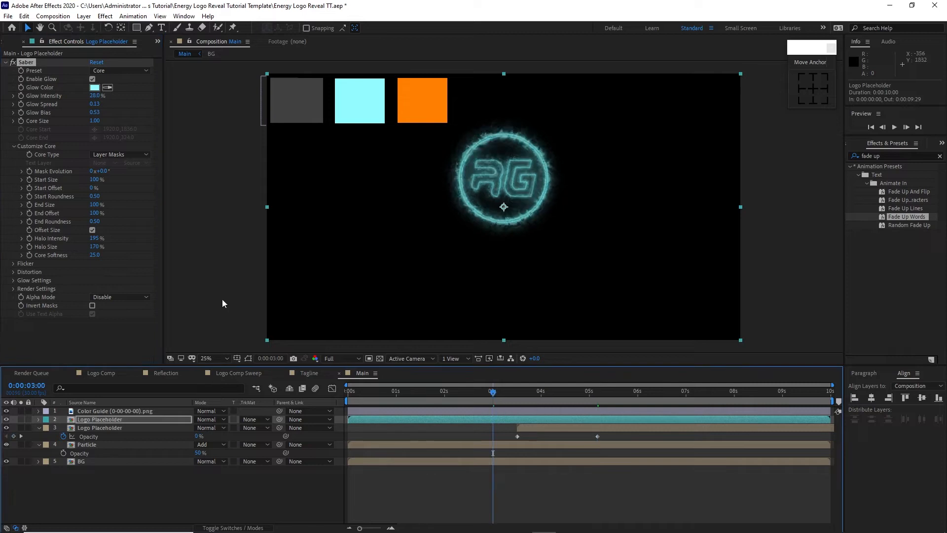
pyautogui.click(30, 203)
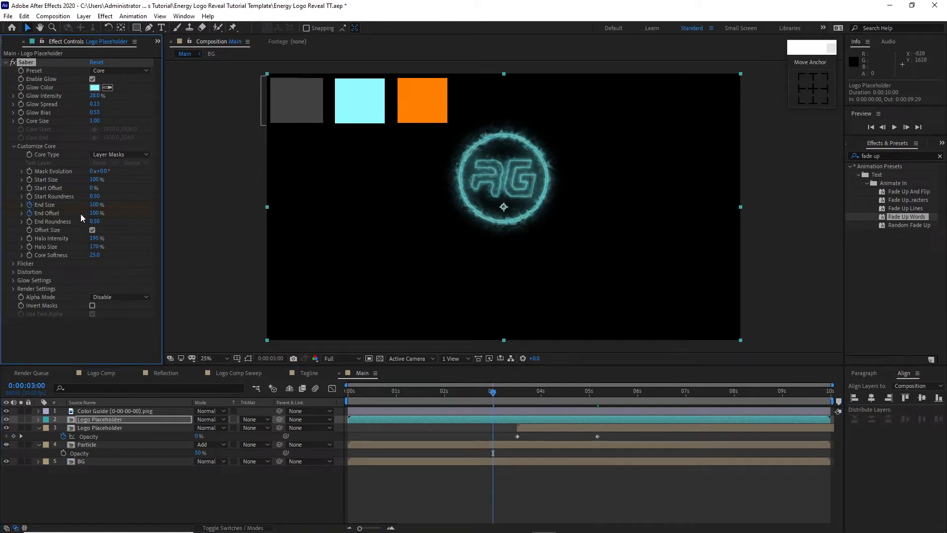
pyautogui.click(93, 213)
pyautogui.write('50')
pyautogui.press('Return')
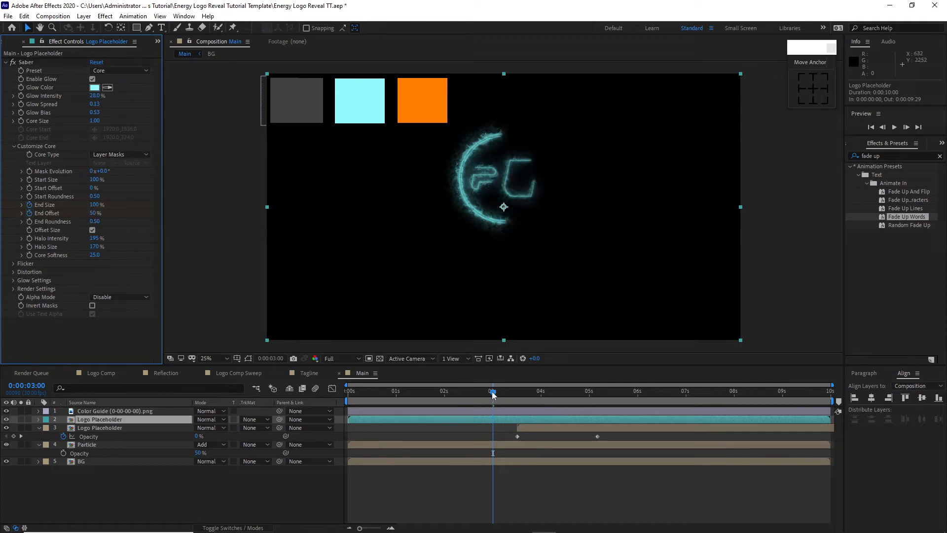
# Step: Reveal the Saber layer's keyframes, collapse its four masks, and add End Size and End Offset keyframes at 0:00:03:15
pyautogui.moveTo(492, 392); pyautogui.dragTo(516, 393)
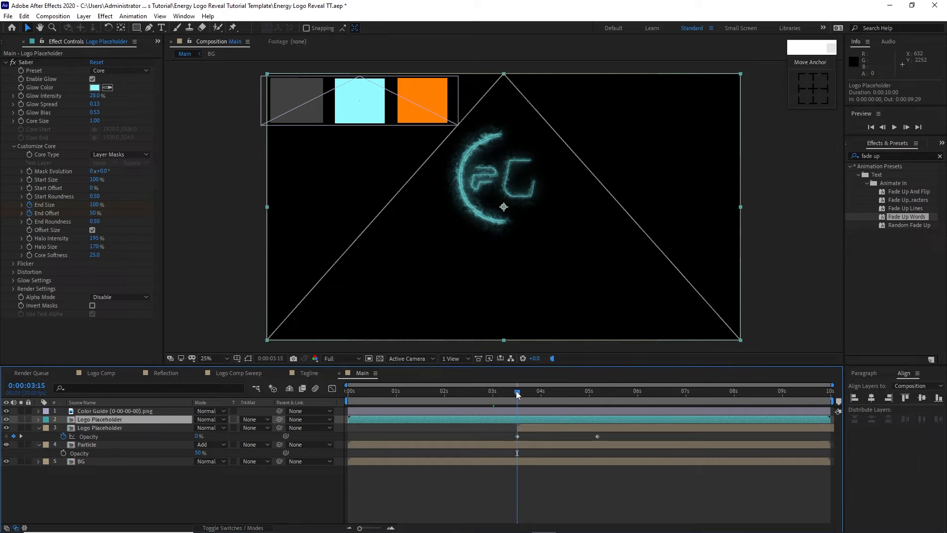
pyautogui.press('u')
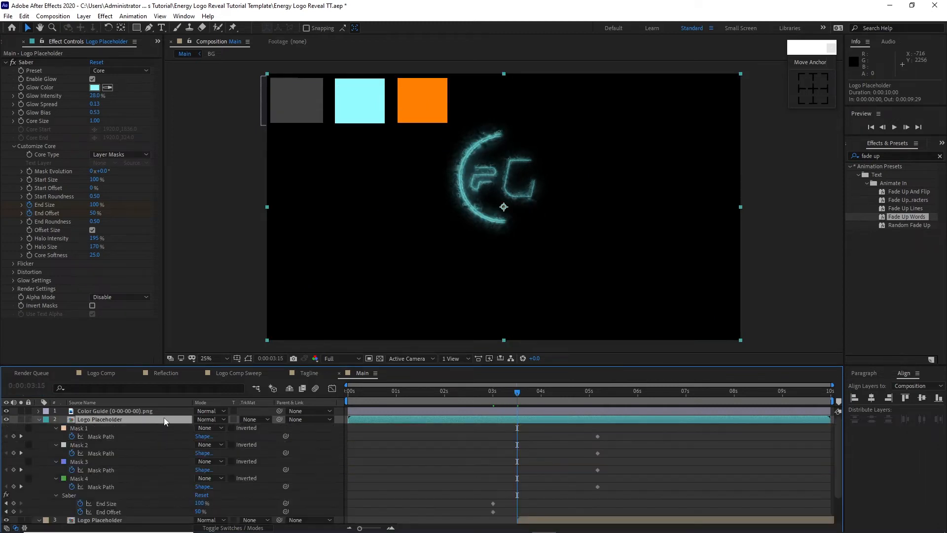
pyautogui.click(55, 428)
pyautogui.click(54, 436)
pyautogui.click(55, 444)
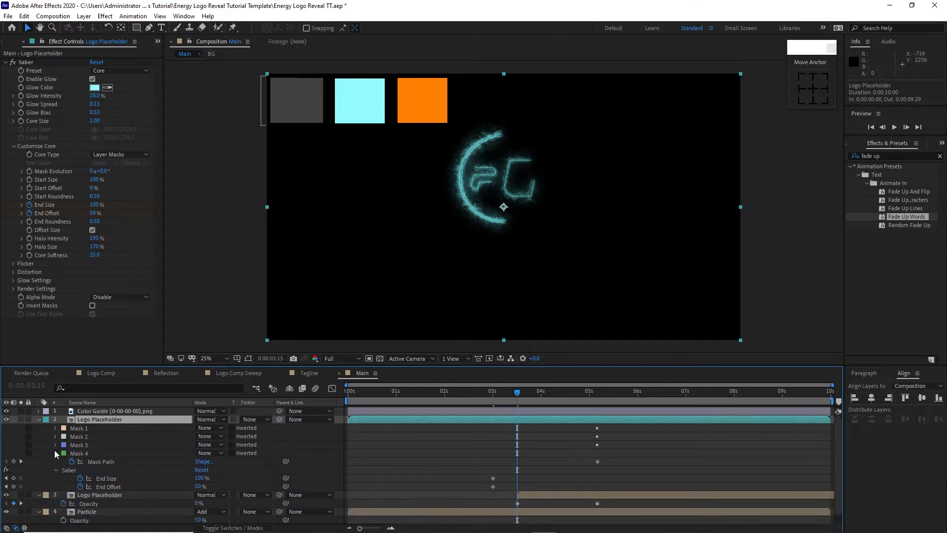
pyautogui.click(54, 453)
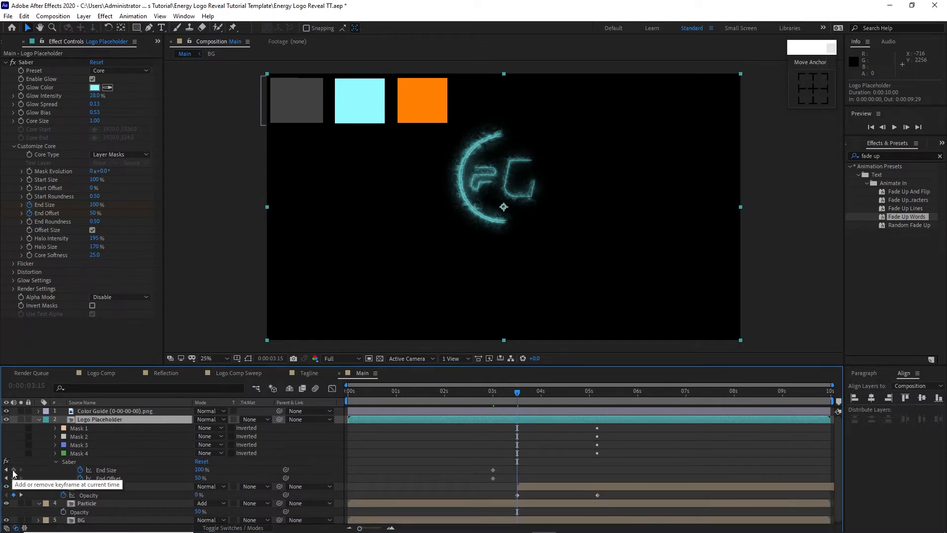
pyautogui.click(13, 470)
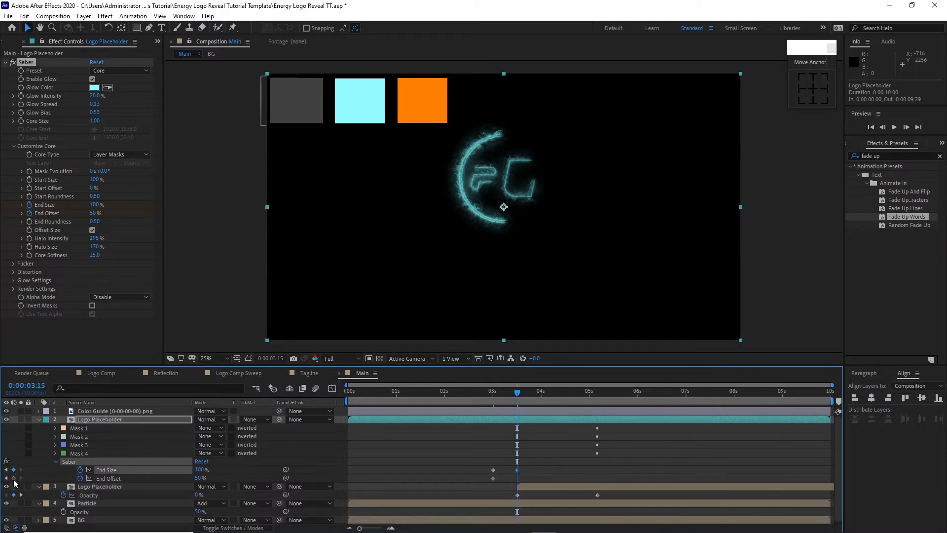
pyautogui.click(14, 478)
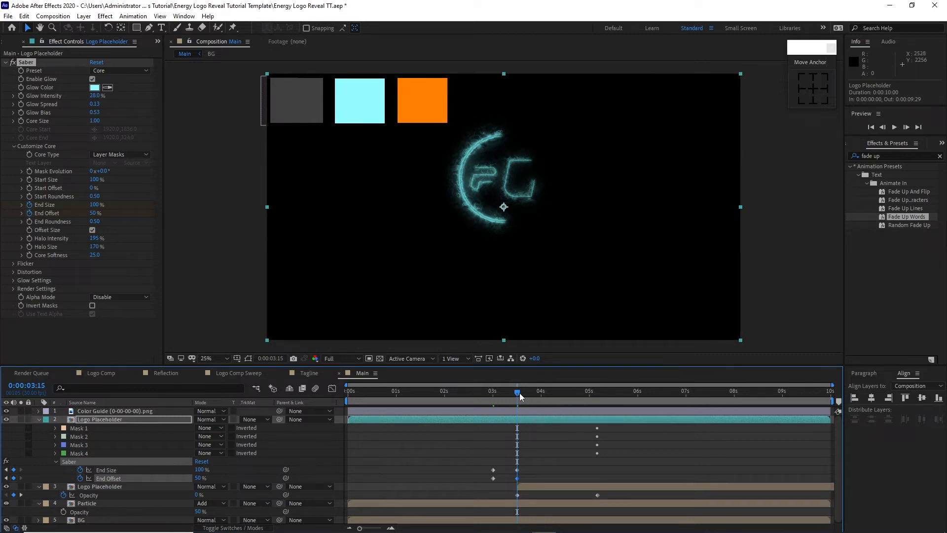
# Step: Keyframe Saber's End Size and End Offset with new values at 0:00:04:15, and its Mask Evolution up to 150° at 0:00:03:00
pyautogui.moveTo(518, 392); pyautogui.dragTo(567, 396)
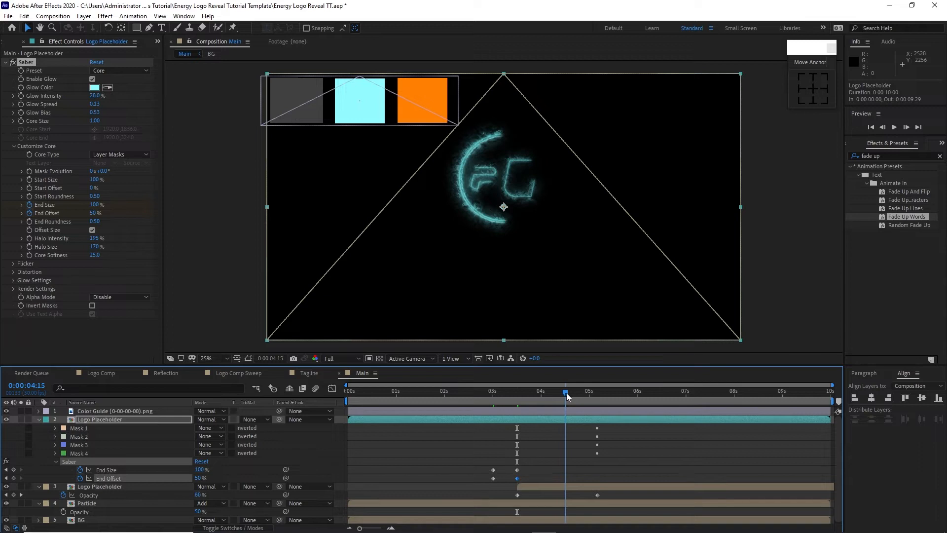
pyautogui.moveTo(93, 208); pyautogui.dragTo(35, 209)
pyautogui.moveTo(94, 219); pyautogui.dragTo(85, 217)
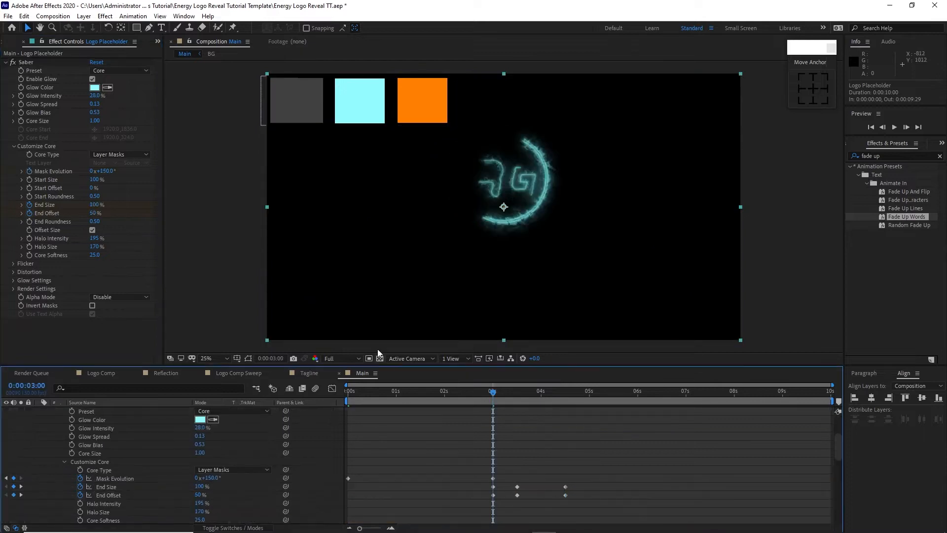
# Step: Duplicate the Saber effect on the upper Logo Placeholder, and give the copy the Energy preset with an orange glow color
pyautogui.click(23, 16)
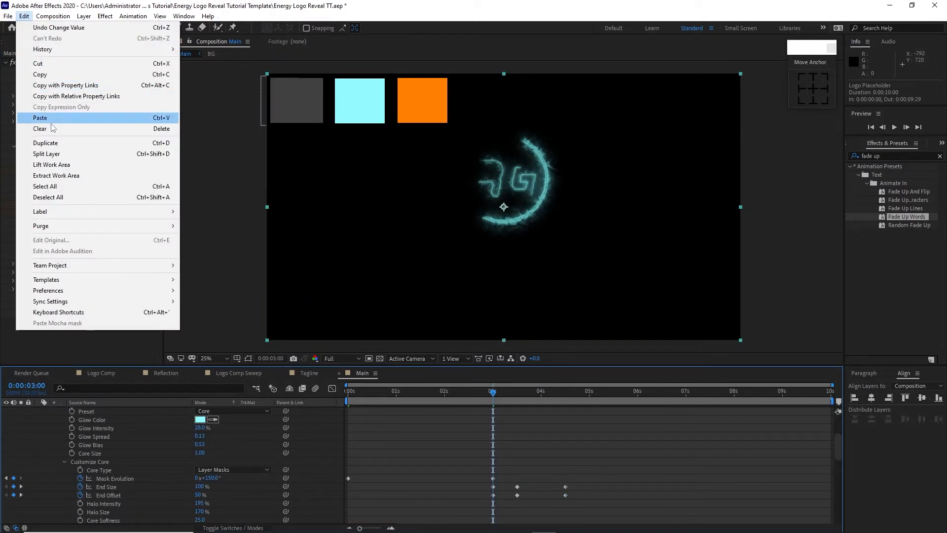
pyautogui.click(50, 142)
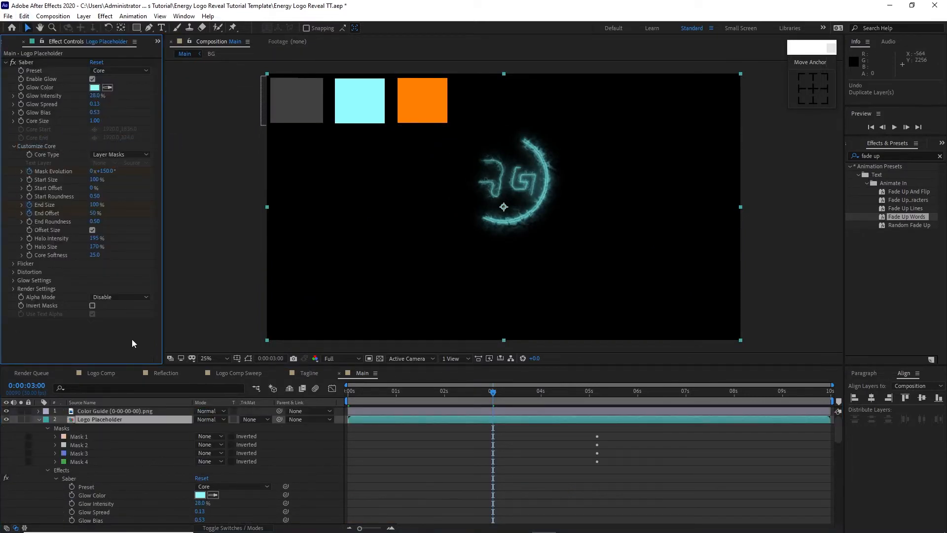
pyautogui.click(39, 64)
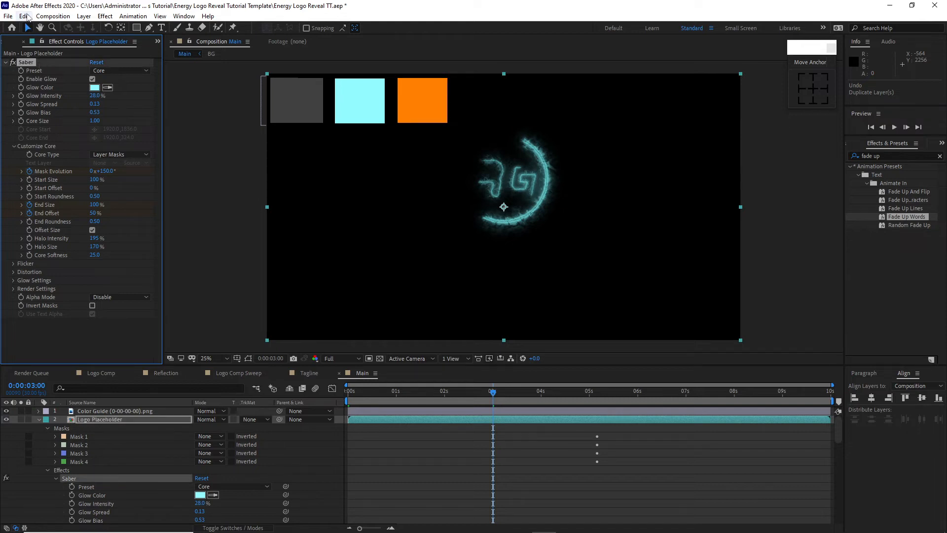
pyautogui.click(24, 15)
pyautogui.click(49, 143)
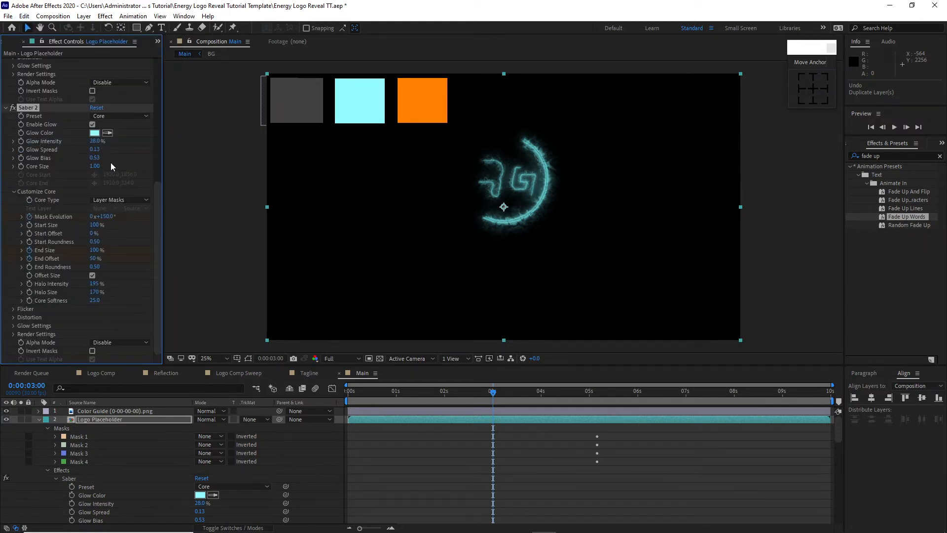
pyautogui.click(108, 114)
pyautogui.click(140, 105)
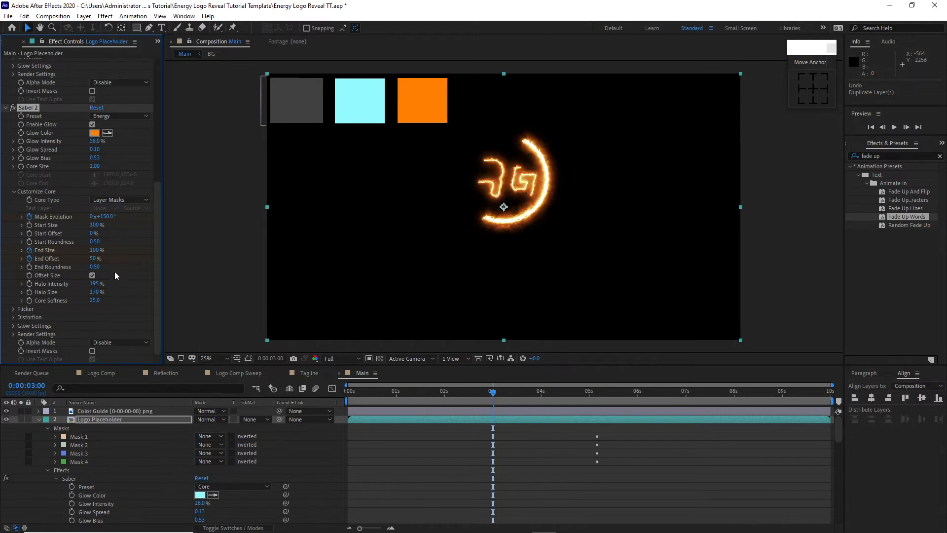
# Step: Set Saber 2's Mask Evolution keyframes to 29° at 0:00:03:00 and -150° at 0:00:00:00
pyautogui.click(107, 218)
pyautogui.write('29')
pyautogui.press('Return')
pyautogui.moveTo(493, 392); pyautogui.dragTo(344, 394)
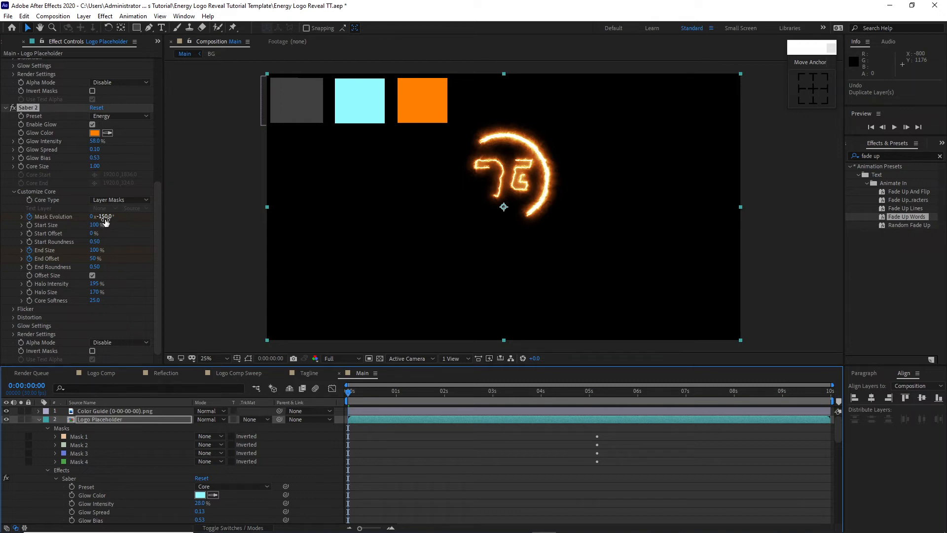
# Step: Set both Logo Placeholder layers to the Add blending mode and turn them into 3D layers, keeping their properties collapsed
pyautogui.click(48, 428)
pyautogui.click(39, 420)
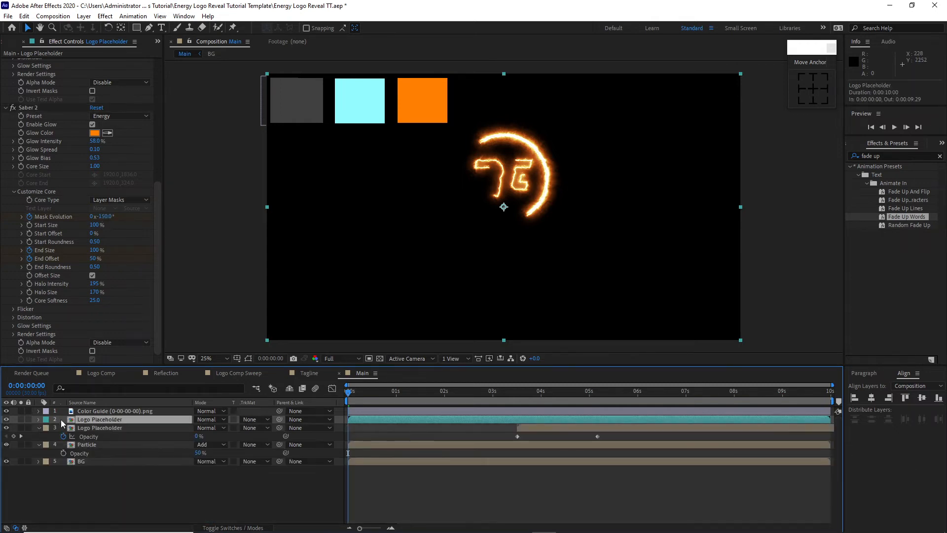
pyautogui.keyDown('shift'); pyautogui.click(98, 427); pyautogui.keyUp('shift')
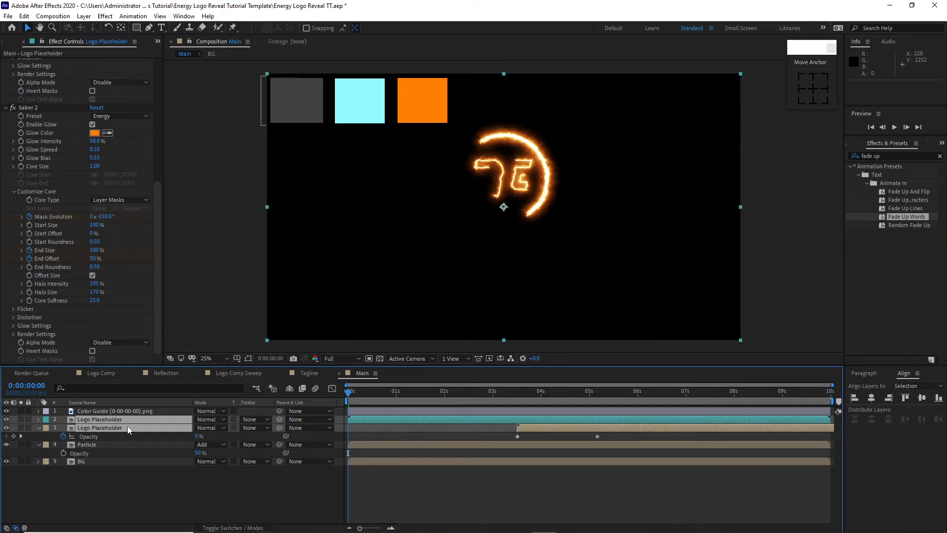
pyautogui.click(212, 428)
pyautogui.click(247, 215)
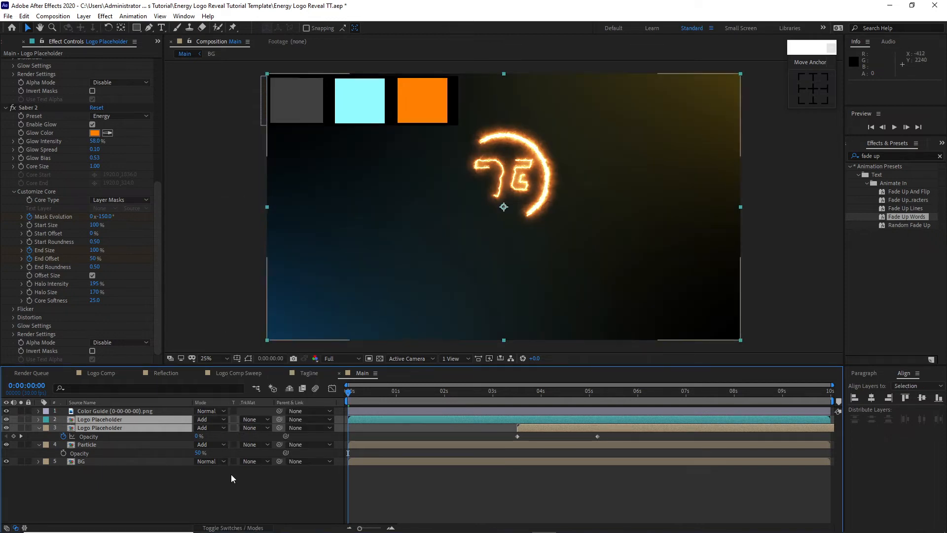
pyautogui.click(235, 527)
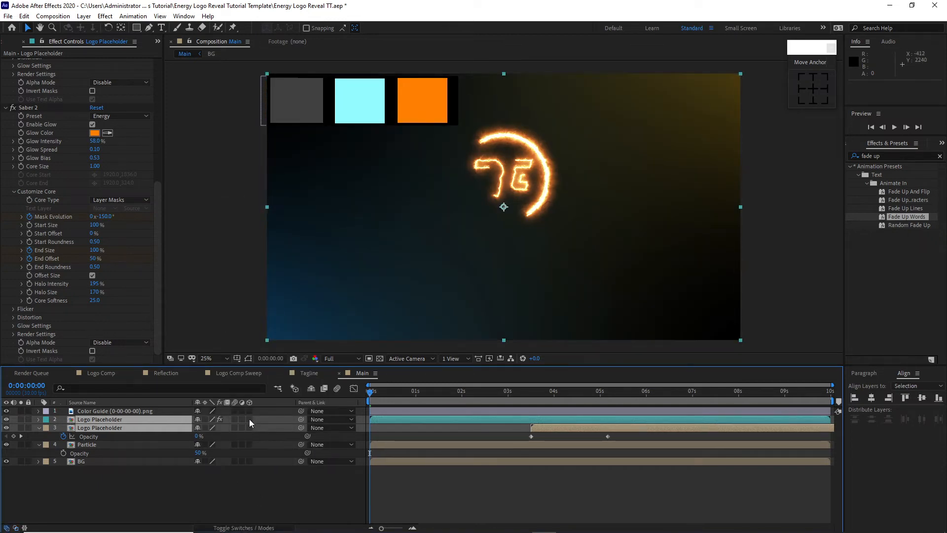
pyautogui.click(250, 418)
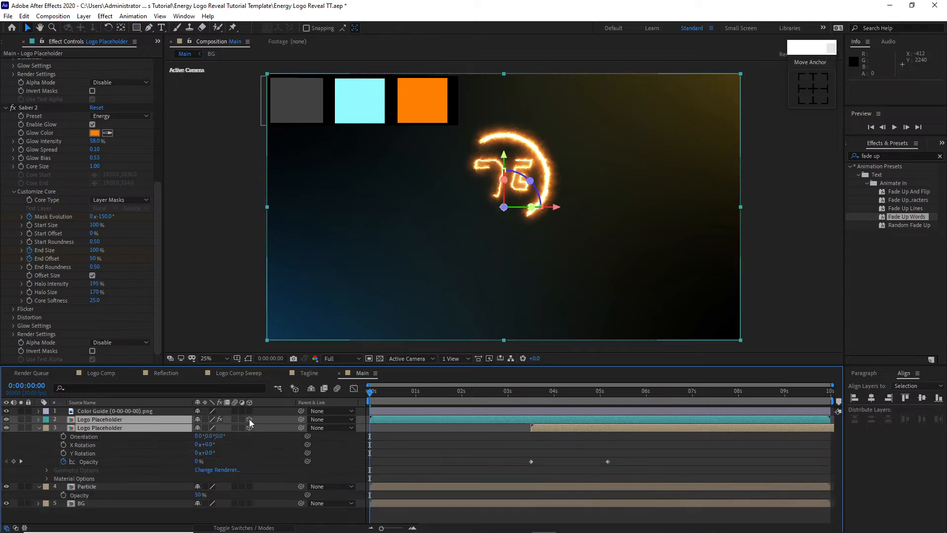
pyautogui.click(39, 428)
# Step: Preview the outline animation and set Composite Settings to Add in Saber 2's render settings
pyautogui.press('space')
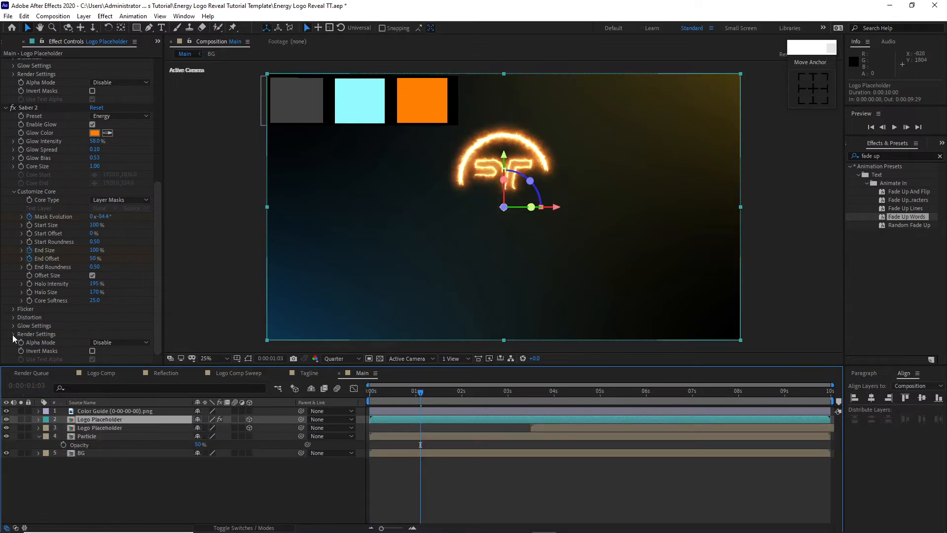
pyautogui.click(13, 334)
pyautogui.scroll(-3, 52, 334)
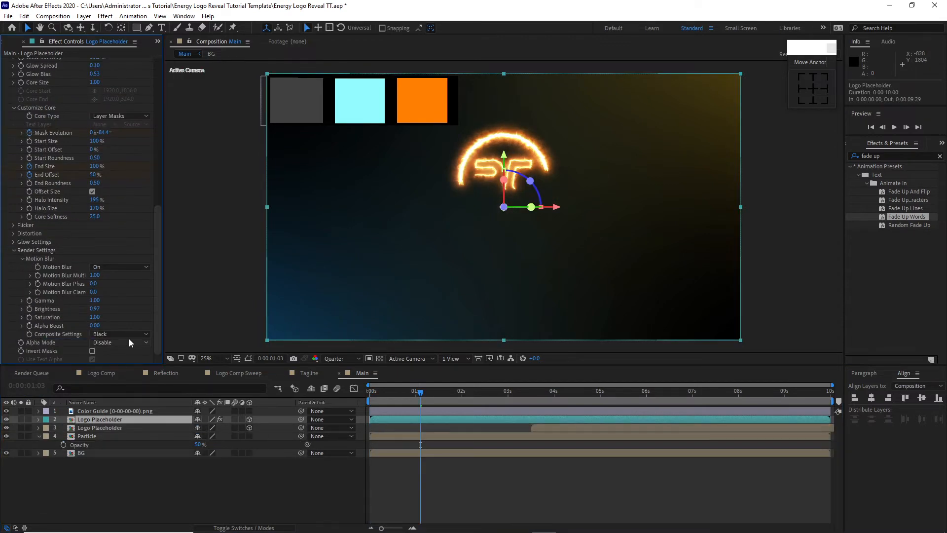
pyautogui.click(129, 334)
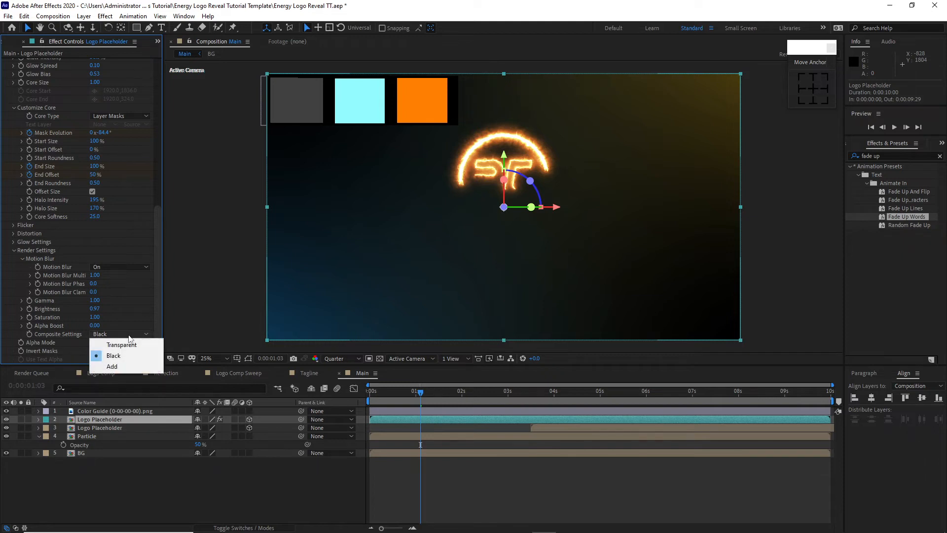
pyautogui.click(127, 366)
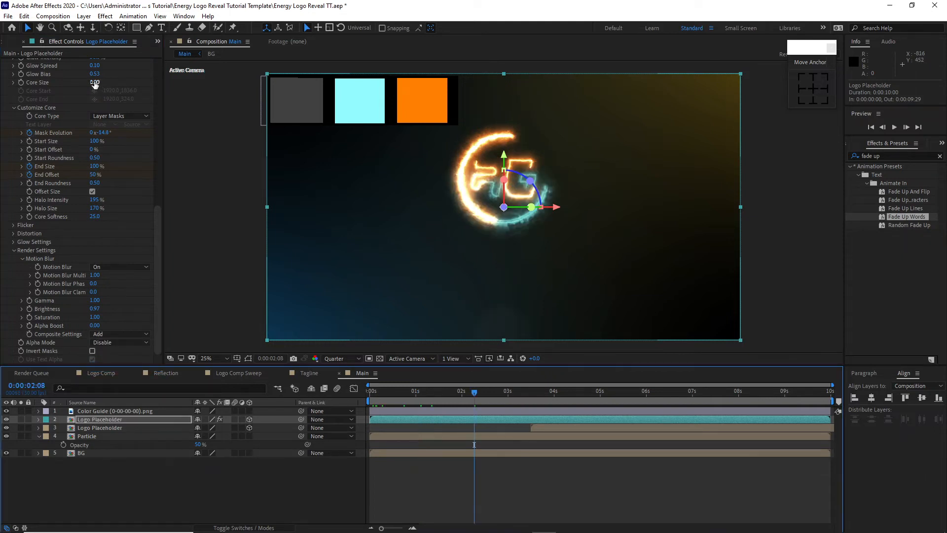
# Step: Set the core size of both Saber effects on the upper Logo Placeholder to 0.50
pyautogui.click(95, 83)
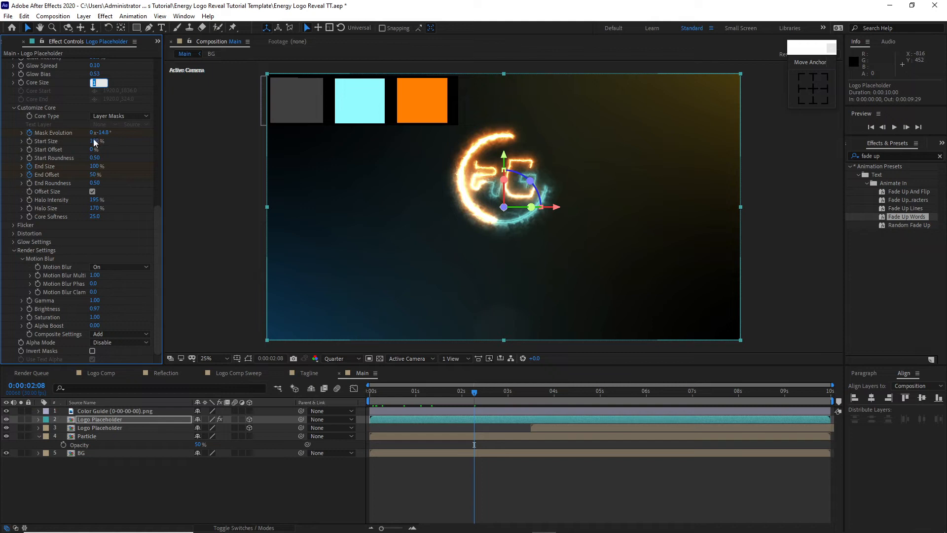
pyautogui.write('.5')
pyautogui.press('Return')
pyautogui.scroll(3, 109, 227)
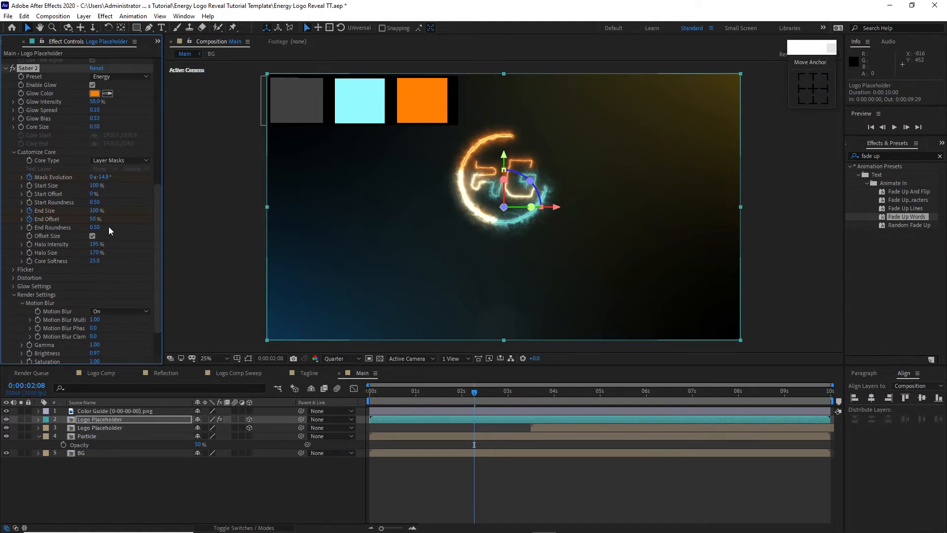
pyautogui.scroll(8, 109, 227)
pyautogui.click(95, 120)
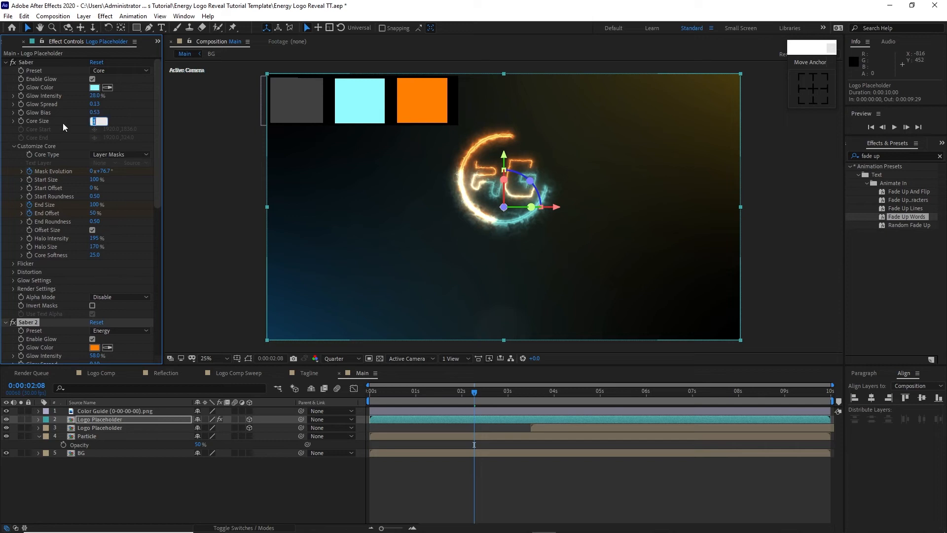
pyautogui.write('.5')
pyautogui.click(192, 243)
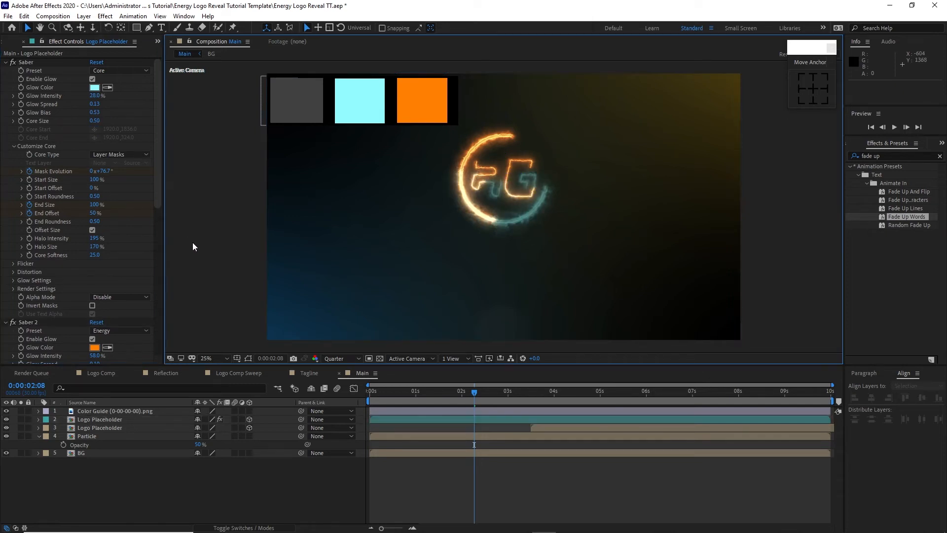
# Step: Reveal the upper Logo Placeholder's keyframes with its masks collapsed, and set Saber 2's Mask Evolution to -3.4° at 0:00:03:00
pyautogui.click(515, 393)
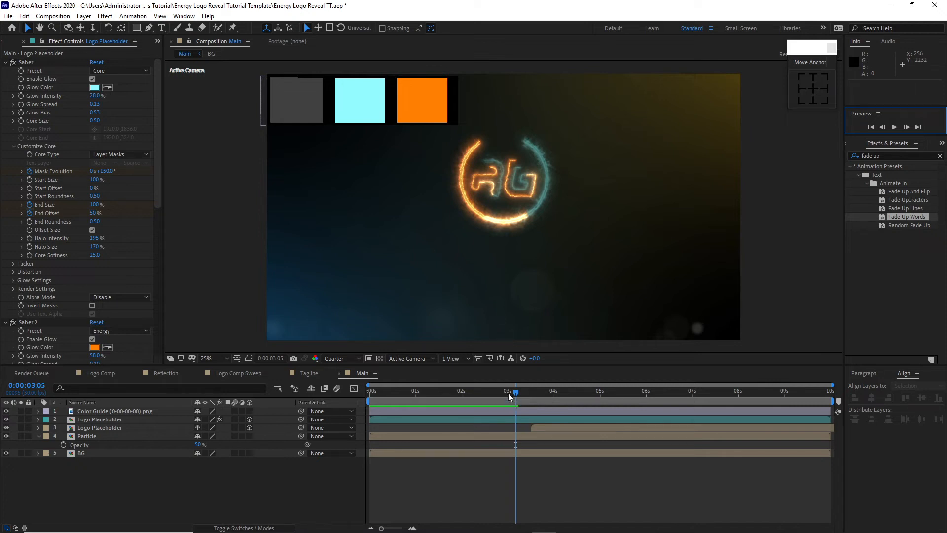
pyautogui.click(509, 393)
pyautogui.click(153, 422)
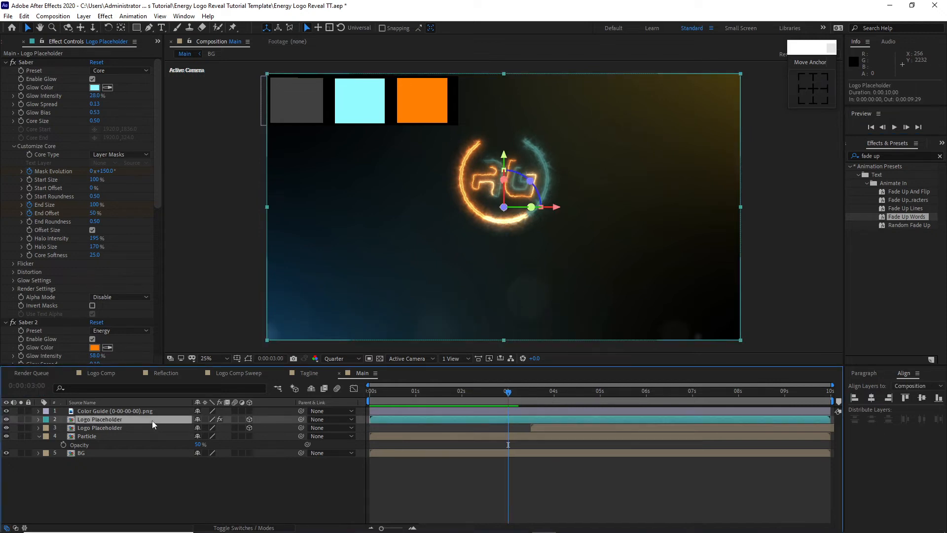
pyautogui.press('u')
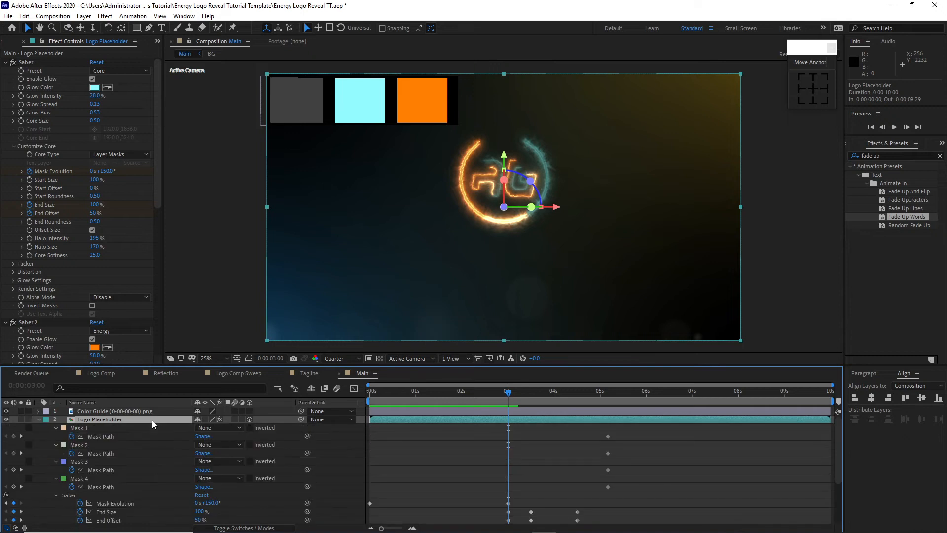
pyautogui.click(56, 428)
pyautogui.click(55, 436)
pyautogui.click(55, 445)
pyautogui.click(55, 453)
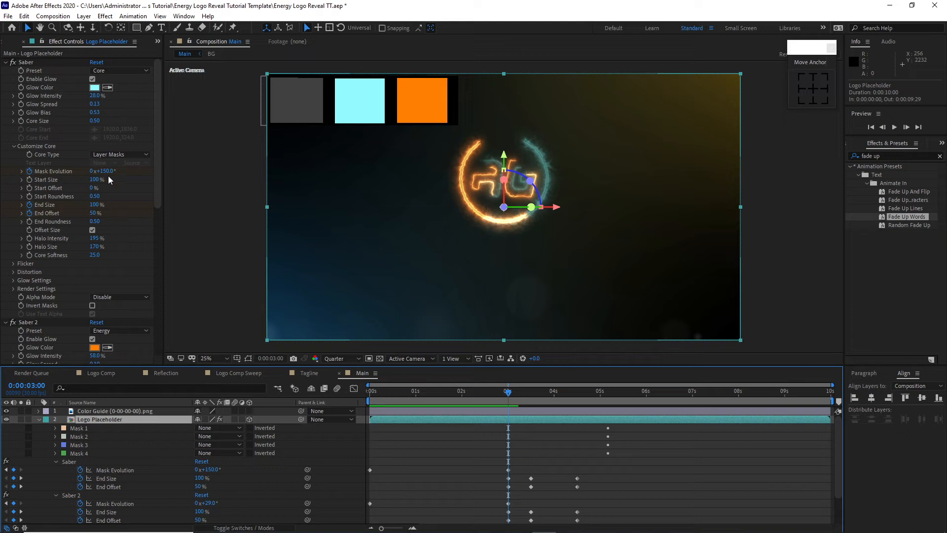
pyautogui.scroll(-10, 108, 177)
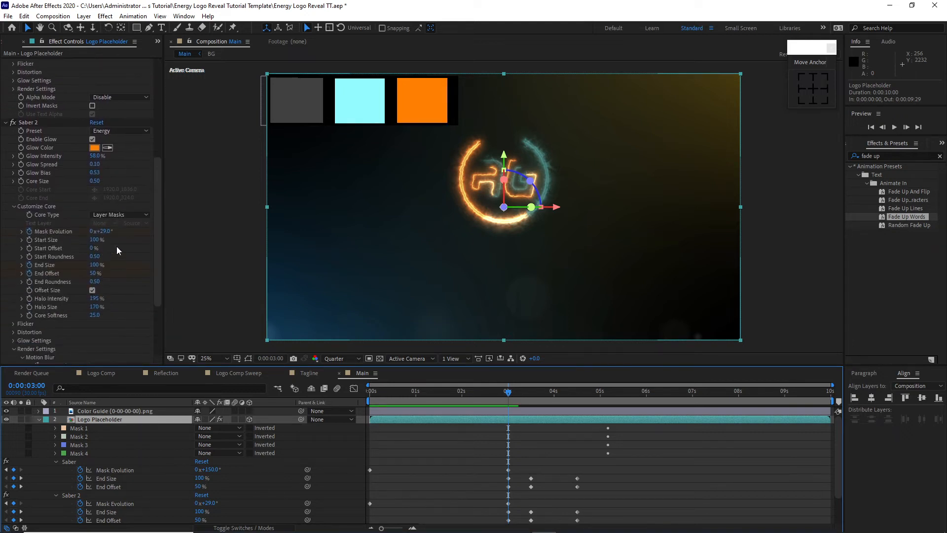
pyautogui.click(103, 231)
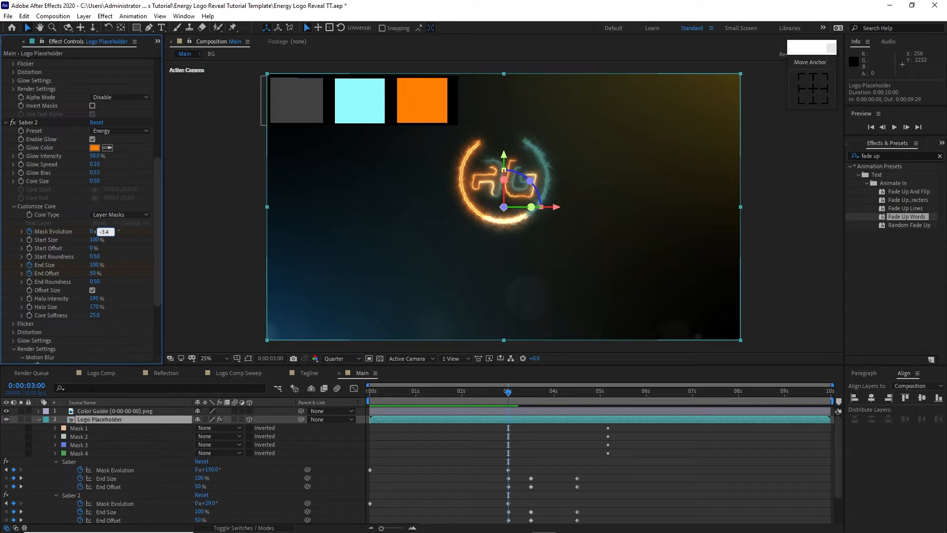
pyautogui.press('Return')
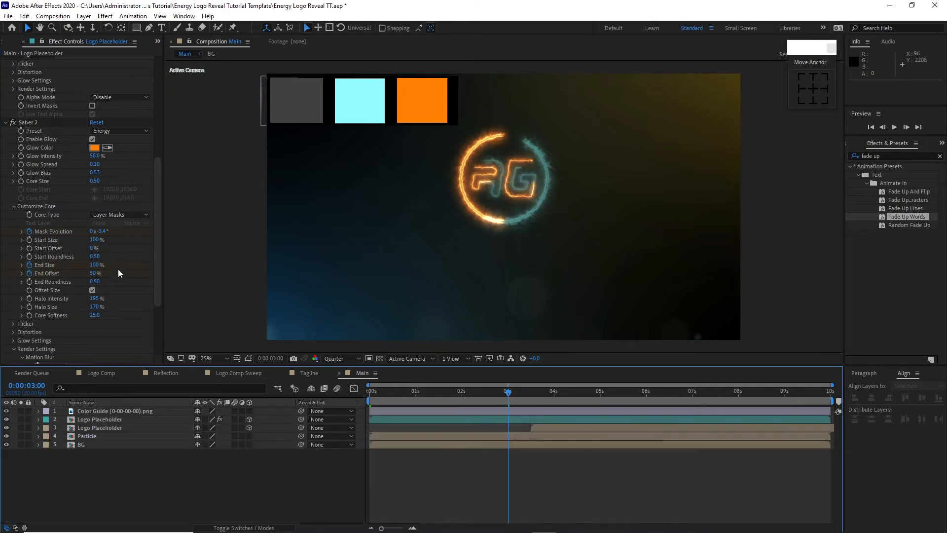
# Step: Place the Tagline composition below the Color Guide layer in Main and trim its start to 0:00:04:00
pyautogui.click(11, 42)
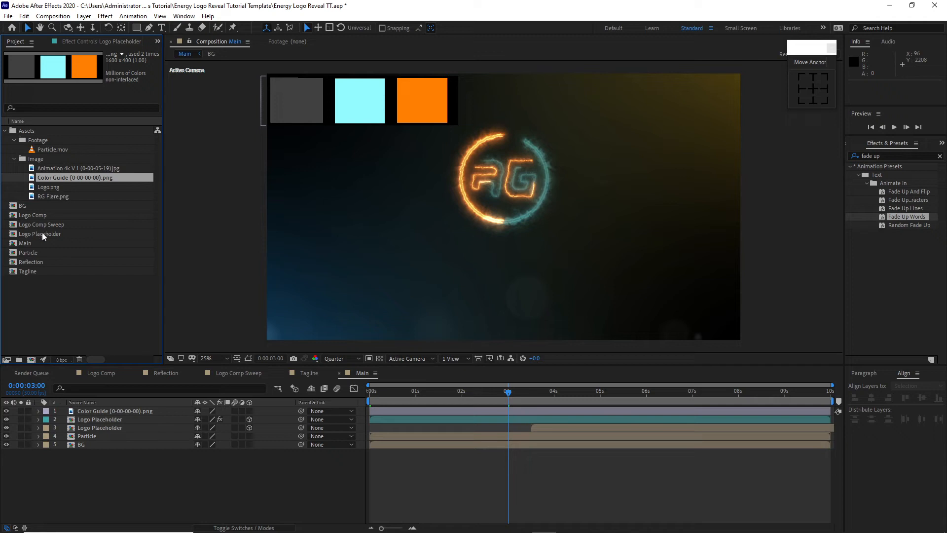
pyautogui.moveTo(50, 270); pyautogui.dragTo(69, 413)
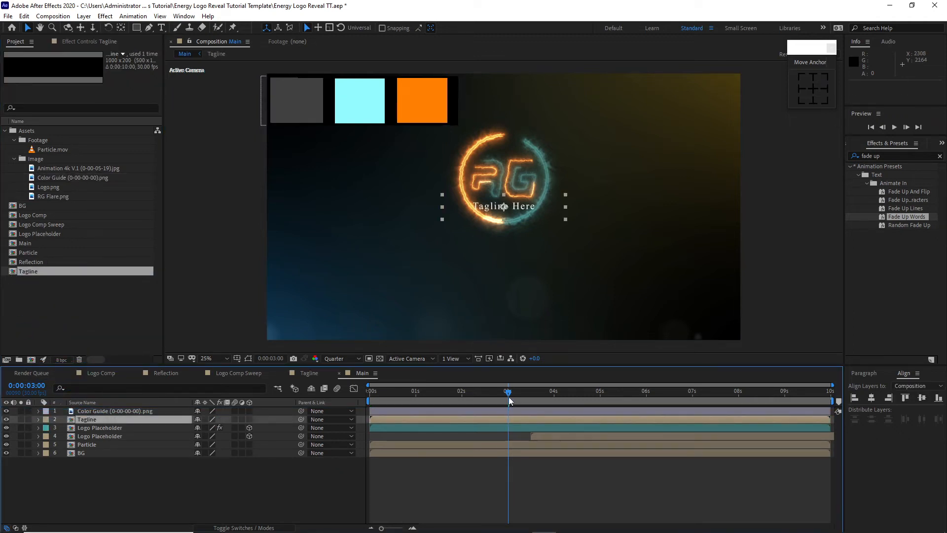
pyautogui.moveTo(508, 395); pyautogui.dragTo(555, 407)
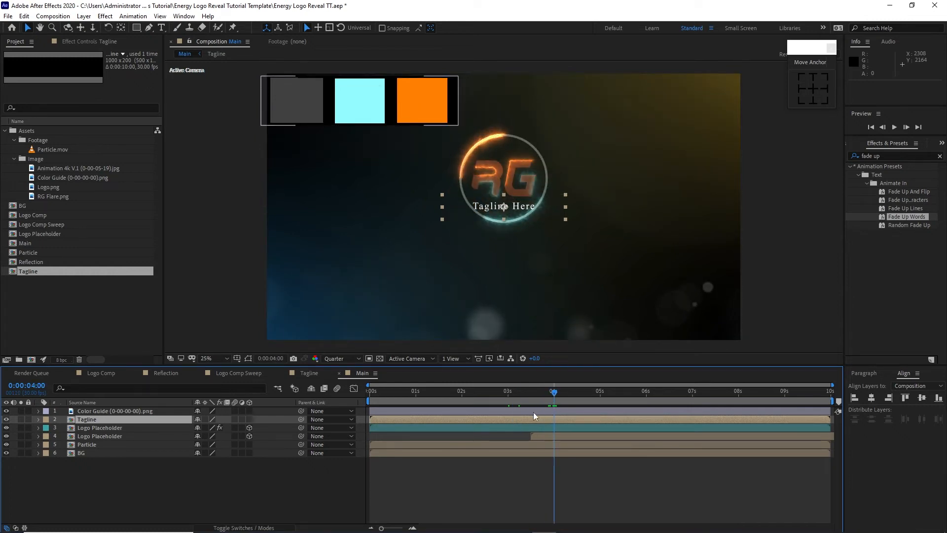
pyautogui.hotkey('alt', '[')
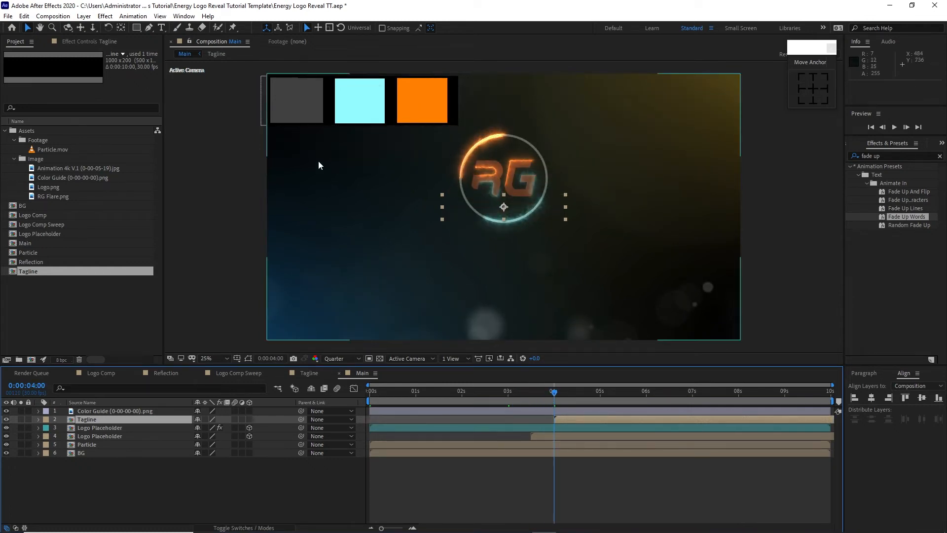
# Step: Place the Logo Comp Sweep composition below the Color Guide layer in Main and move its start to 0:00:03:00
pyautogui.click(33, 223)
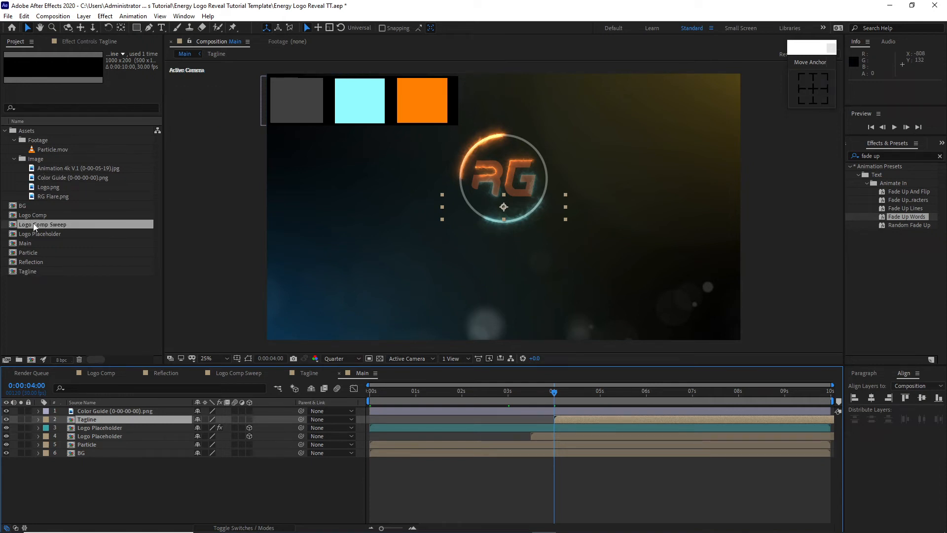
pyautogui.moveTo(34, 223); pyautogui.dragTo(146, 413)
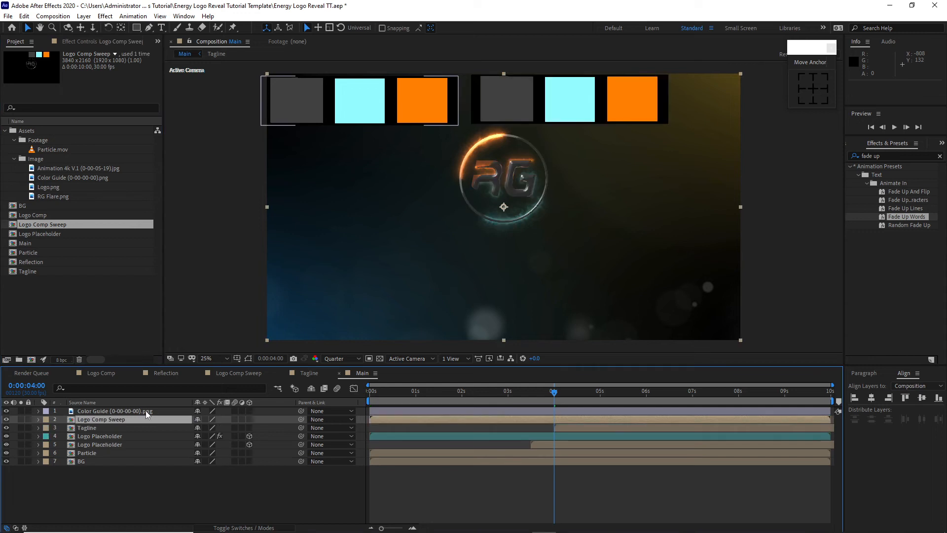
pyautogui.click(508, 394)
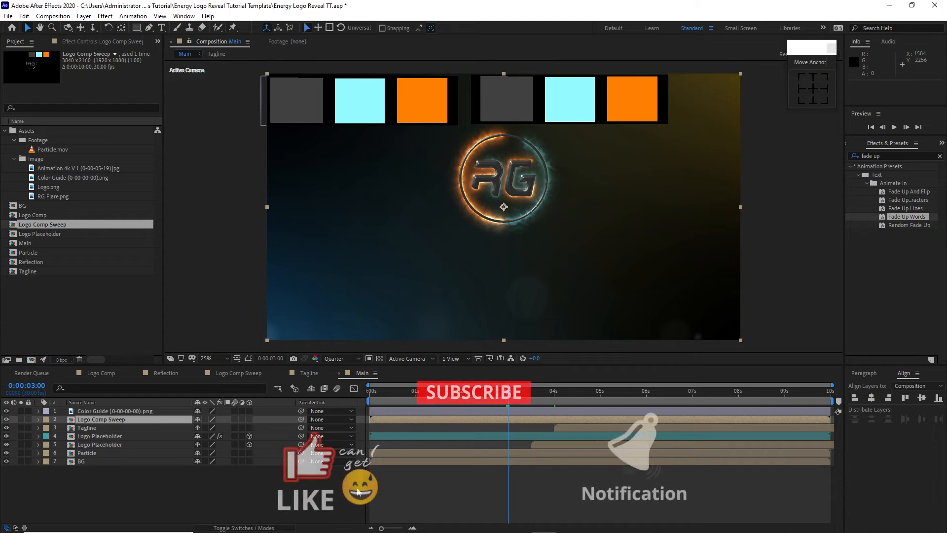
pyautogui.press('[')
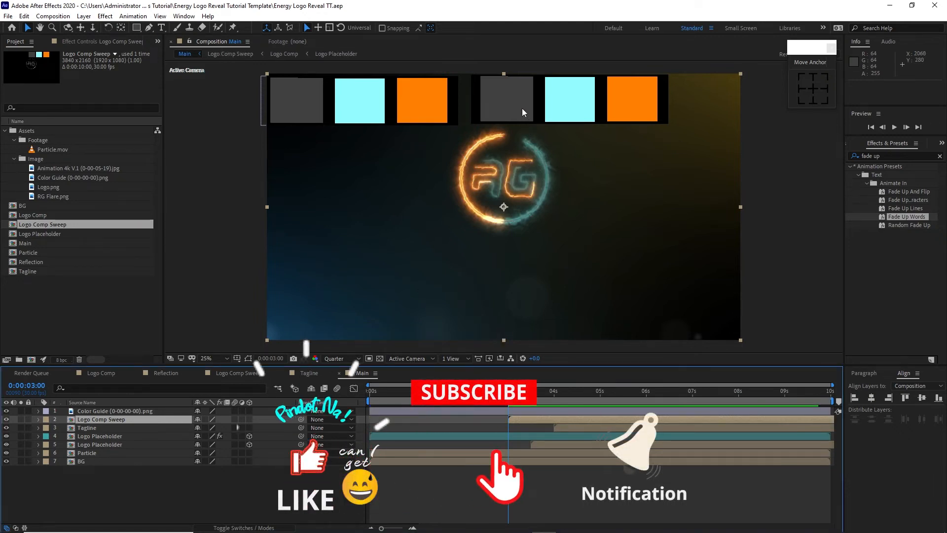
# Step: Delete the Color Guide layer from both the Logo Comp Sweep and Main compositions
pyautogui.click(251, 372)
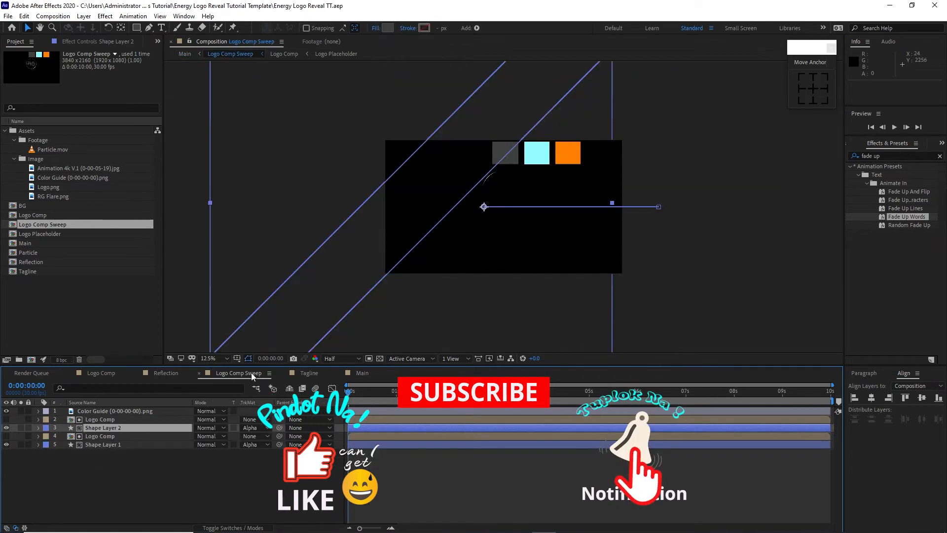
pyautogui.click(129, 411)
pyautogui.press('Delete')
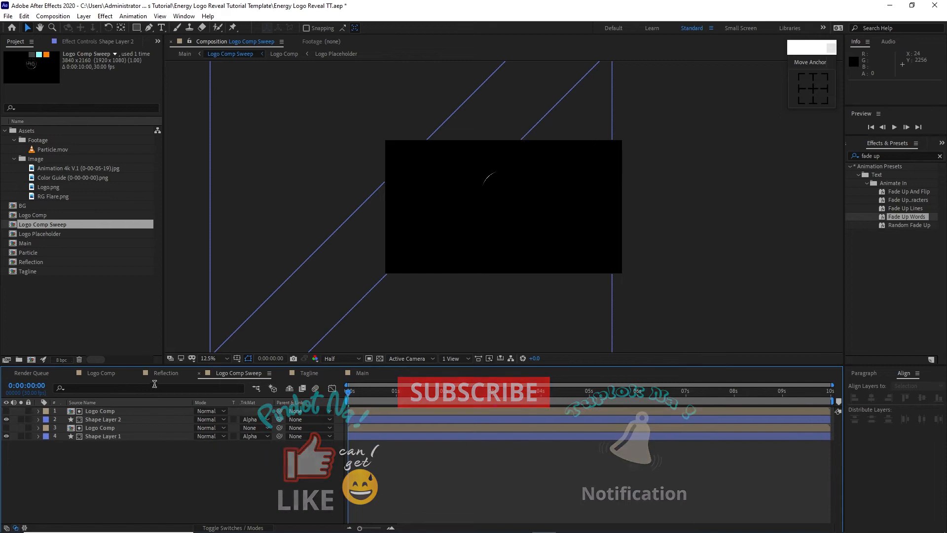
pyautogui.click(362, 373)
pyautogui.click(141, 411)
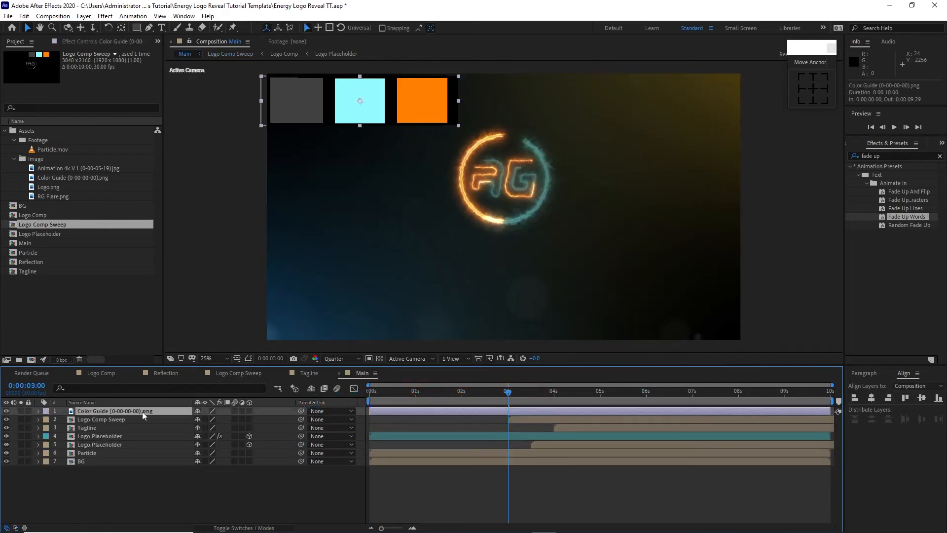
pyautogui.press('Delete')
# Step: Make the Tagline layer 3D and lower it beneath the logo by setting its Y position to 1426
pyautogui.click(117, 419)
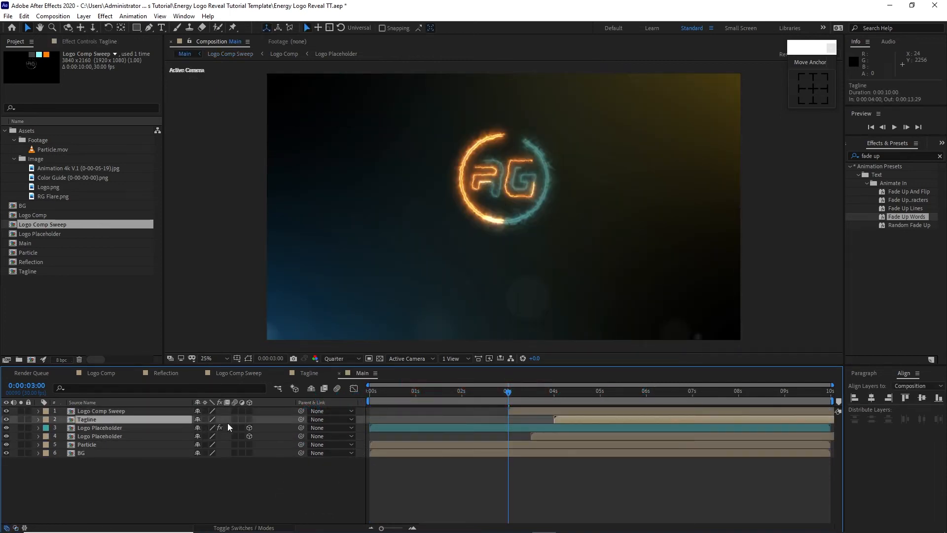
pyautogui.click(249, 418)
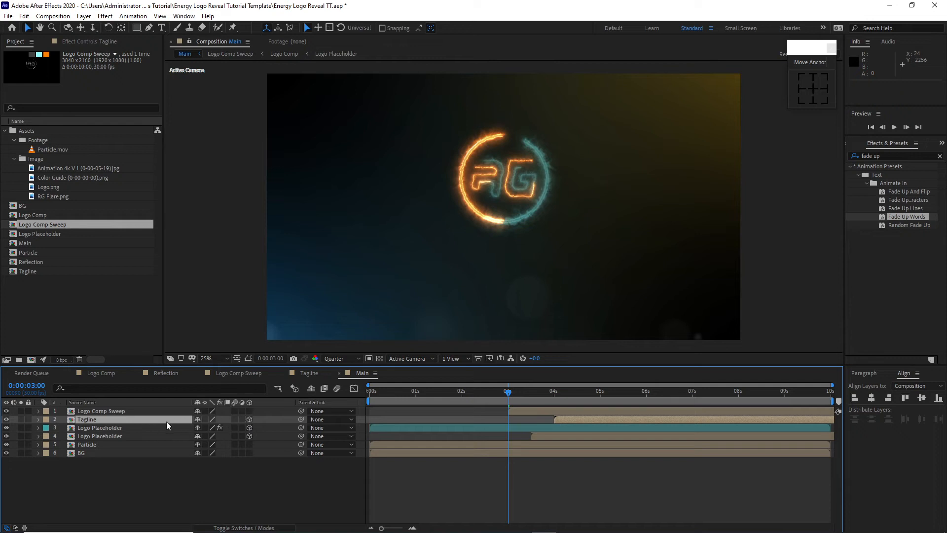
pyautogui.press('p')
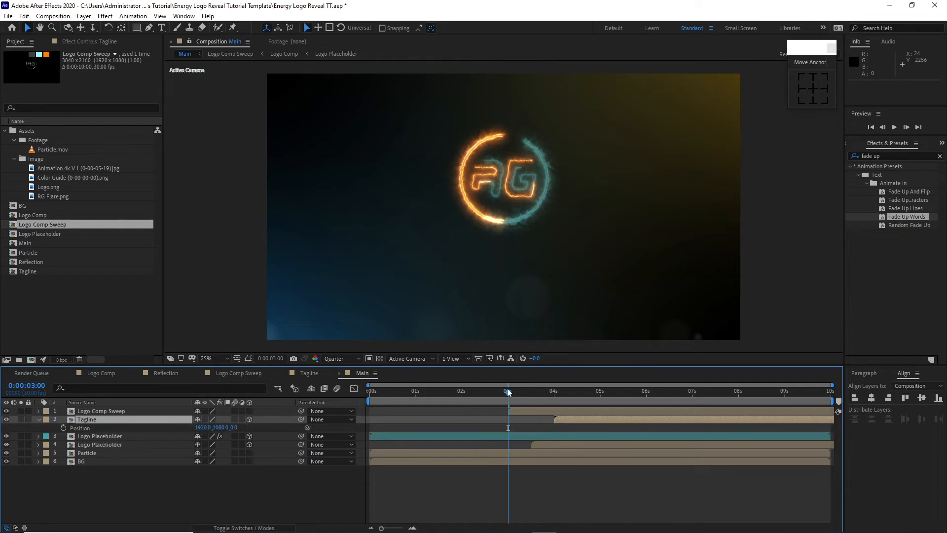
pyautogui.moveTo(522, 393); pyautogui.dragTo(593, 401)
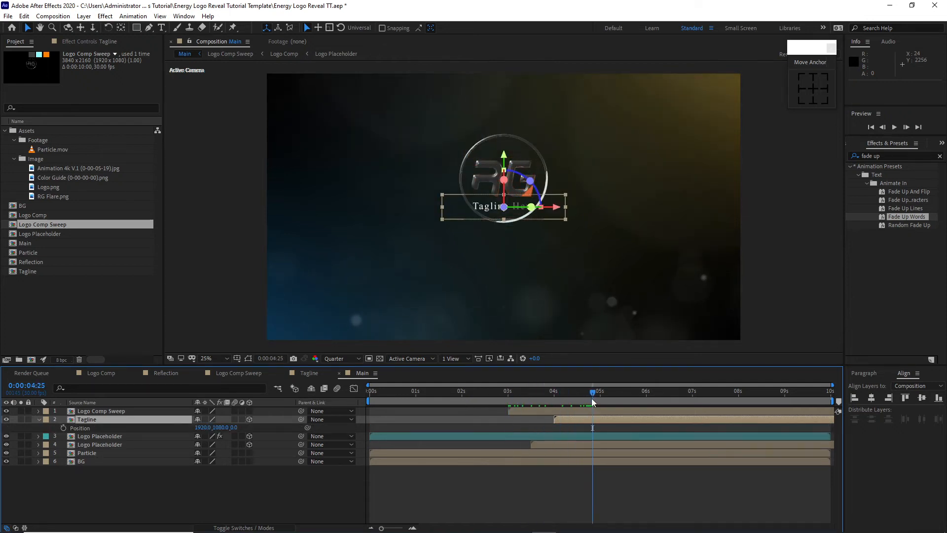
pyautogui.moveTo(220, 427); pyautogui.dragTo(363, 454)
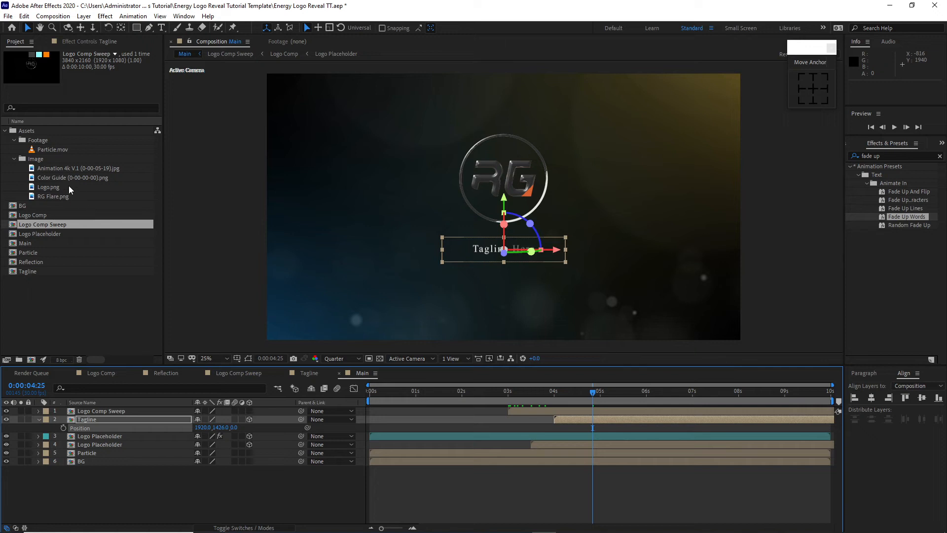
# Step: Add RG Flare.png above the Tagline layer in Main and scale it to 32%
pyautogui.moveTo(54, 196); pyautogui.dragTo(77, 421)
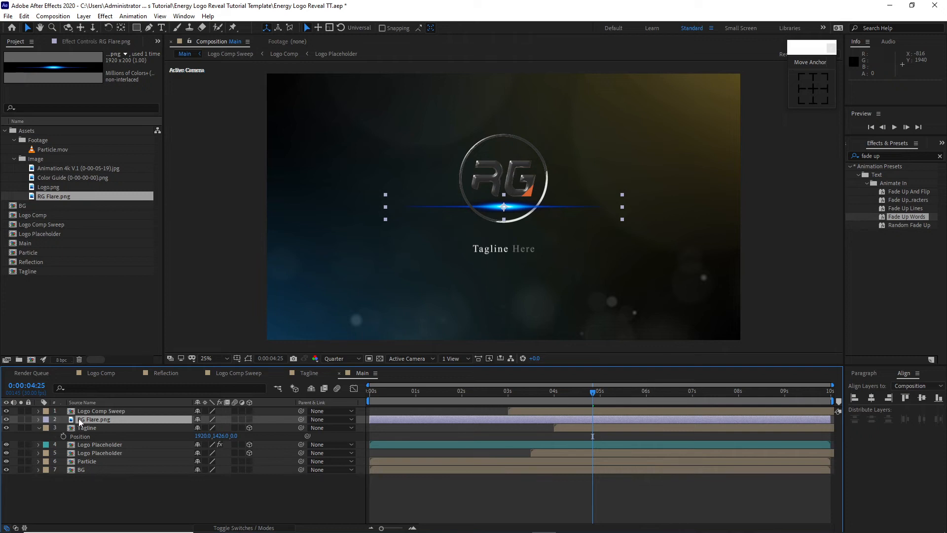
pyautogui.press('s')
pyautogui.click(205, 428)
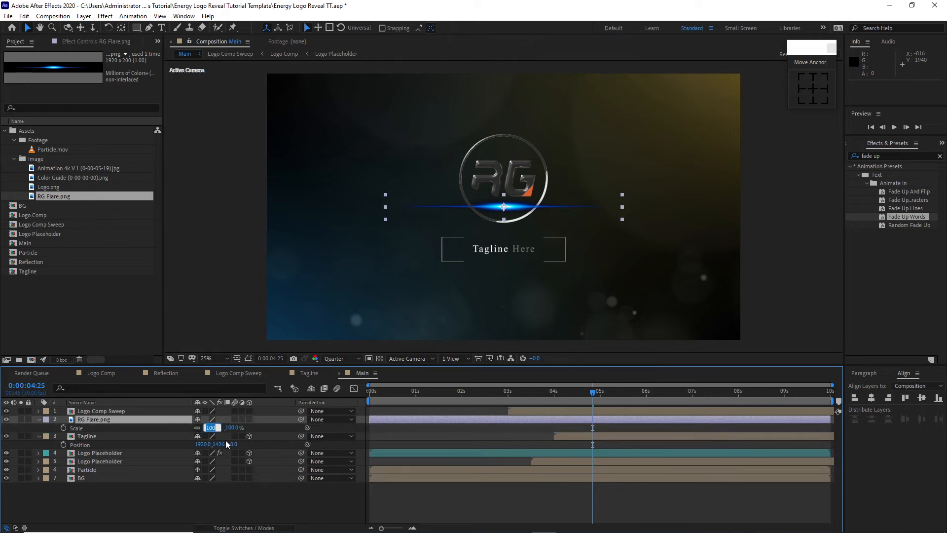
pyautogui.write('32')
pyautogui.press('Return')
pyautogui.press('p')
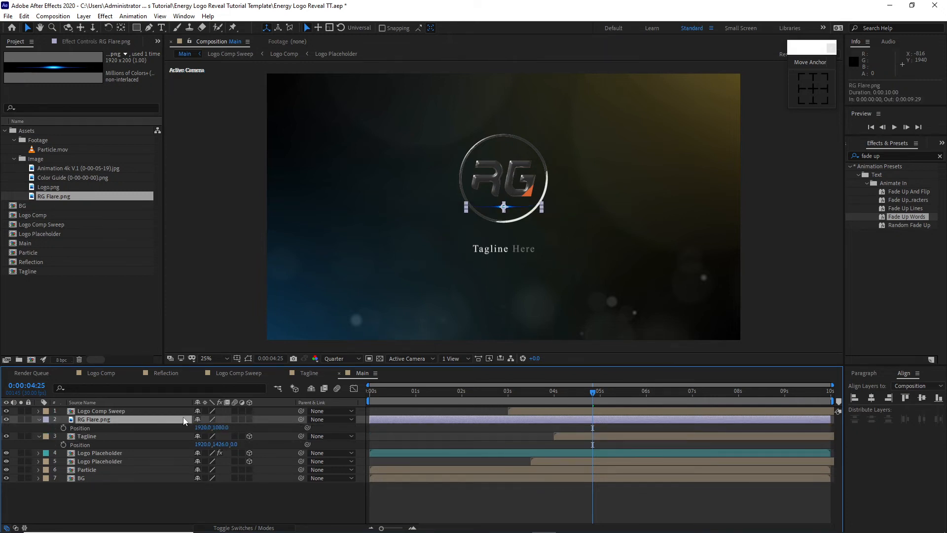
pyautogui.click(221, 427)
pyautogui.write('1330')
pyautogui.press('Return')
pyautogui.moveTo(321, 454); pyautogui.dragTo(368, 472)
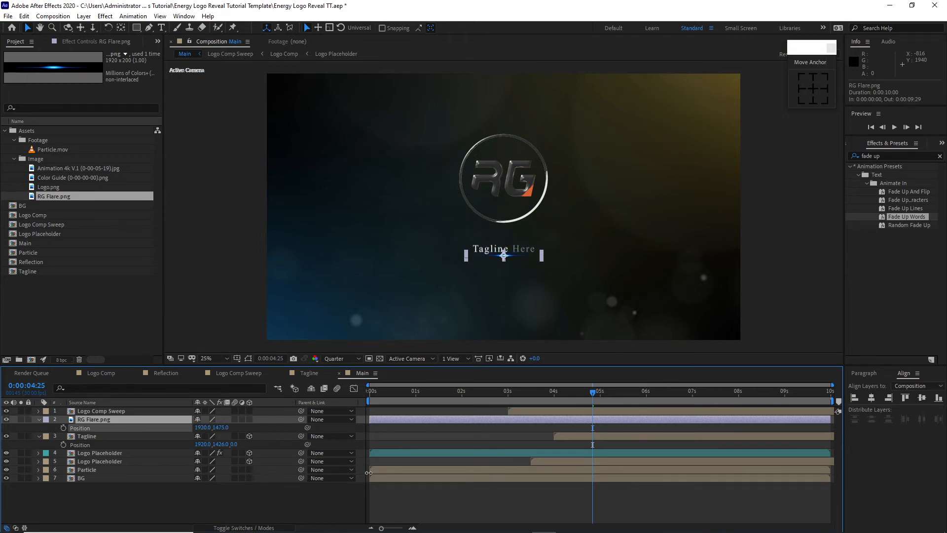
pyautogui.hotkey('ctrl', 'z')
pyautogui.hotkey('ctrl', 'z')
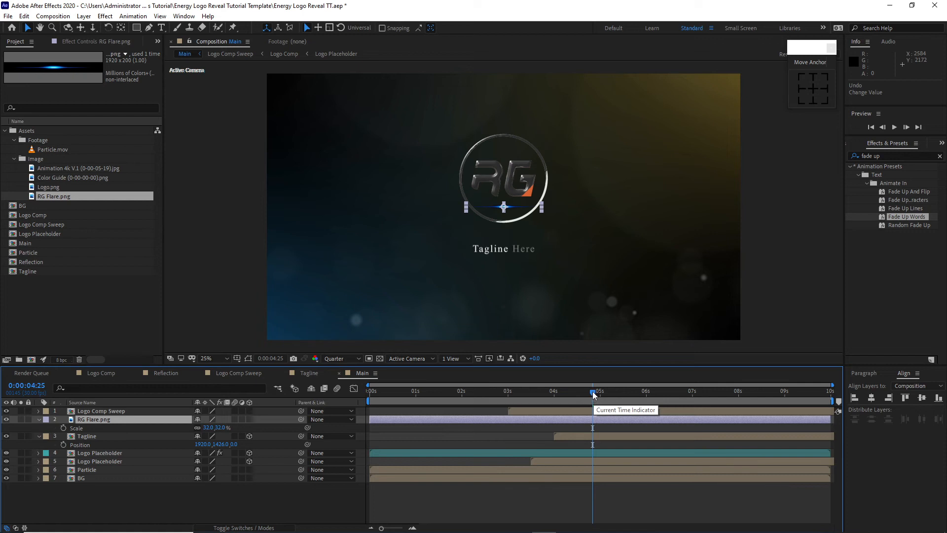
# Step: Keyframe RG Flare.png's Scale at 32% at 0:00:06:03 and at 0% at 0:00:04:00
pyautogui.moveTo(595, 394); pyautogui.dragTo(652, 397)
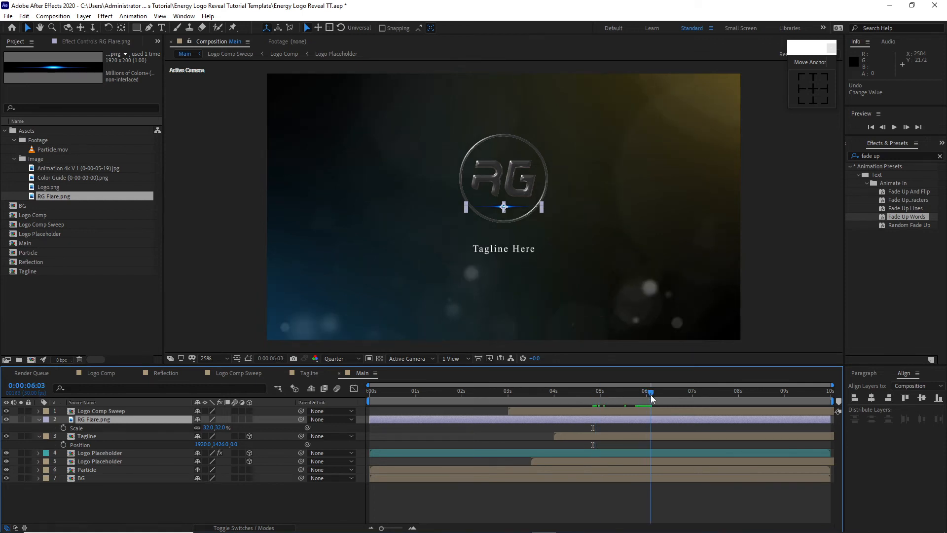
pyautogui.click(63, 429)
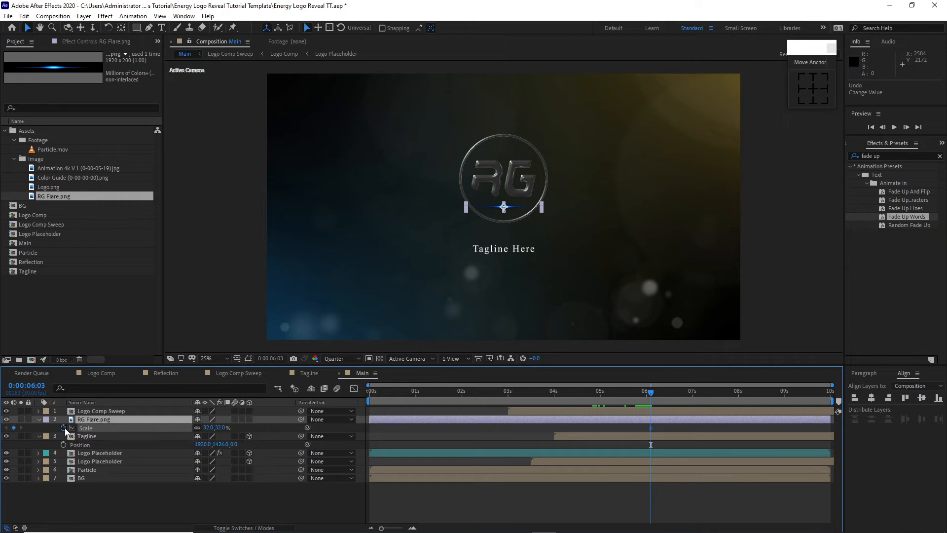
pyautogui.click(553, 393)
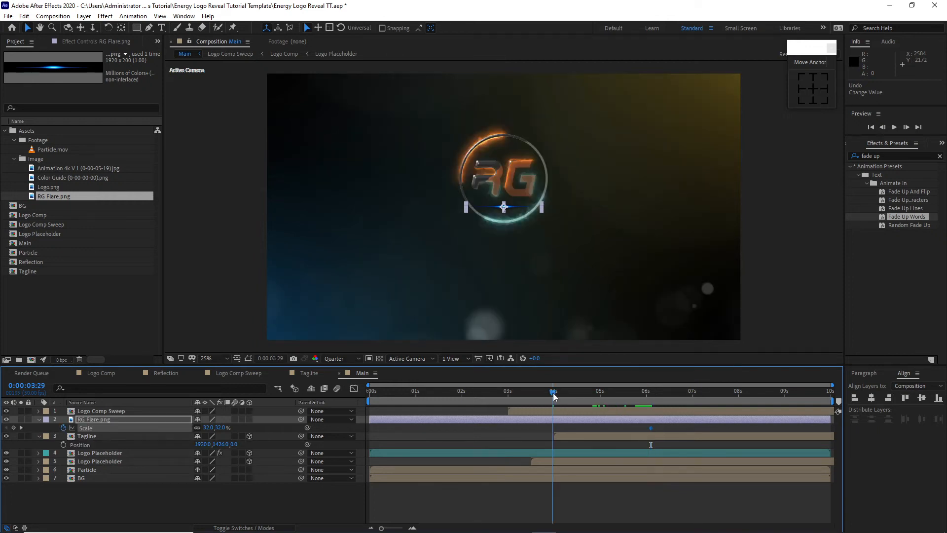
pyautogui.click(209, 428)
pyautogui.write('0')
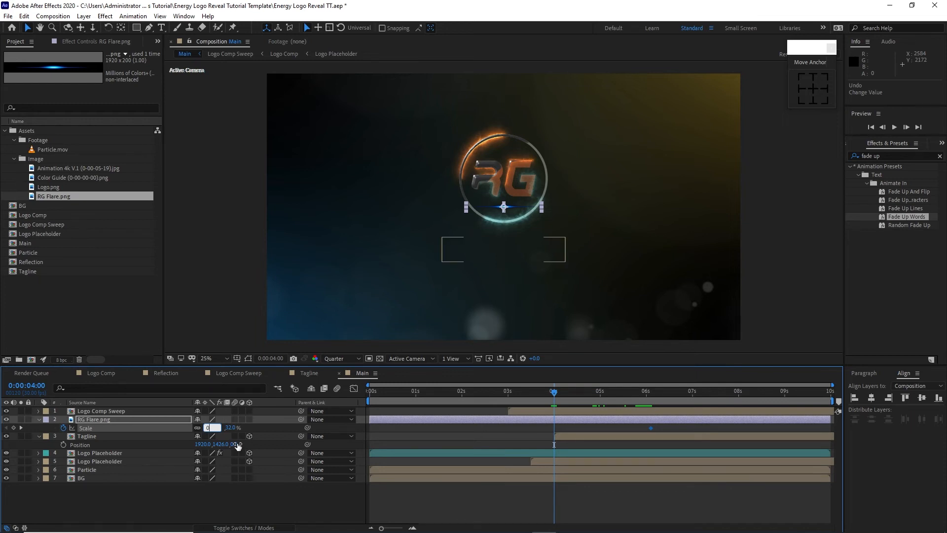
pyautogui.press('Return')
# Step: Hold RG Flare.png's Scale at 32% with a keyframe at 0:00:08:00, and set it to 0% at 0:00:09:29
pyautogui.moveTo(554, 393); pyautogui.dragTo(739, 412)
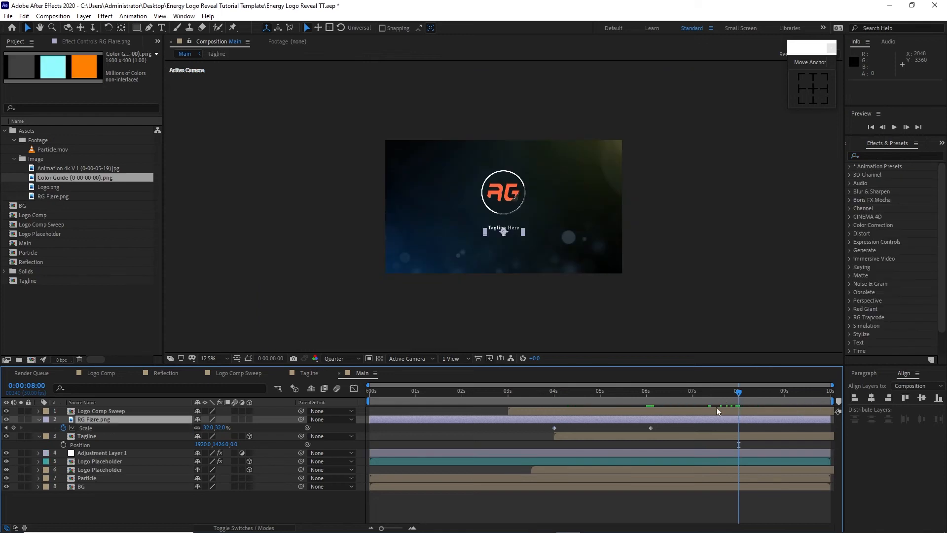
pyautogui.click(13, 429)
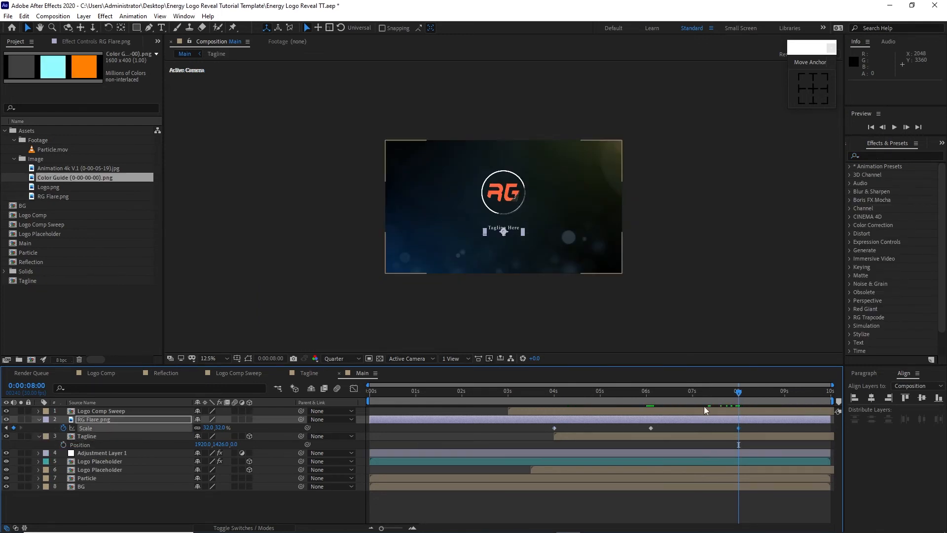
pyautogui.moveTo(745, 398); pyautogui.dragTo(831, 395)
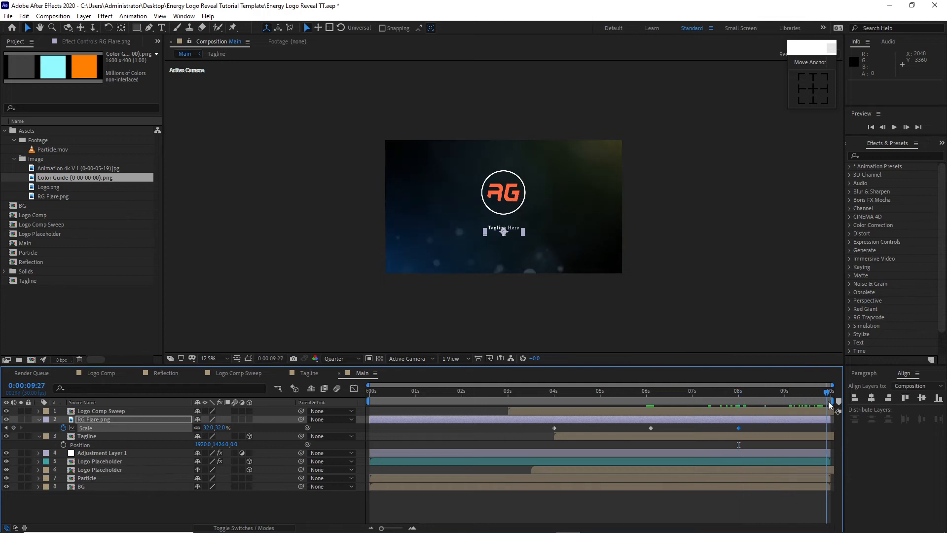
pyautogui.click(210, 428)
pyautogui.write('0')
pyautogui.press('Return')
# Step: Add a new two-node camera to Main with the Custom preset and depth of field disabled
pyautogui.click(164, 438)
pyautogui.click(247, 190)
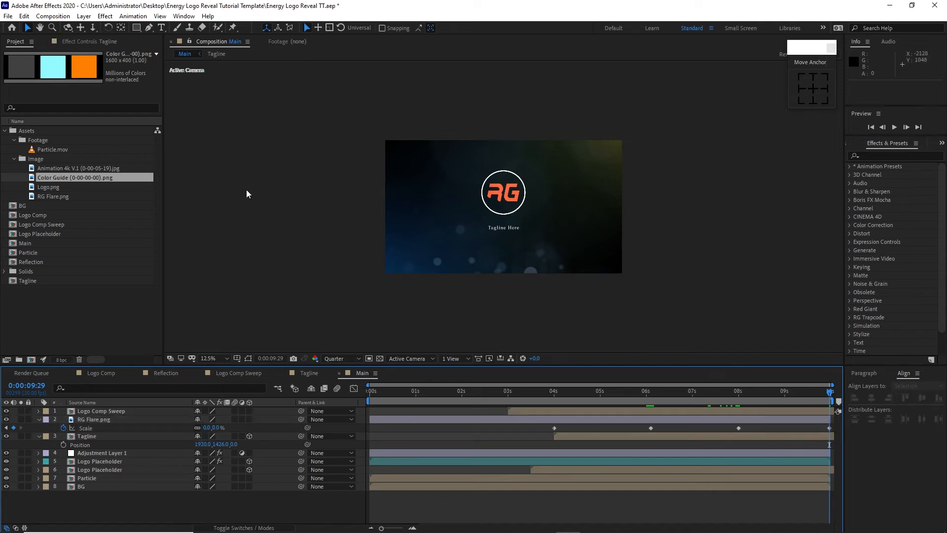
pyautogui.click(84, 16)
pyautogui.moveTo(96, 26)
pyautogui.click(262, 59)
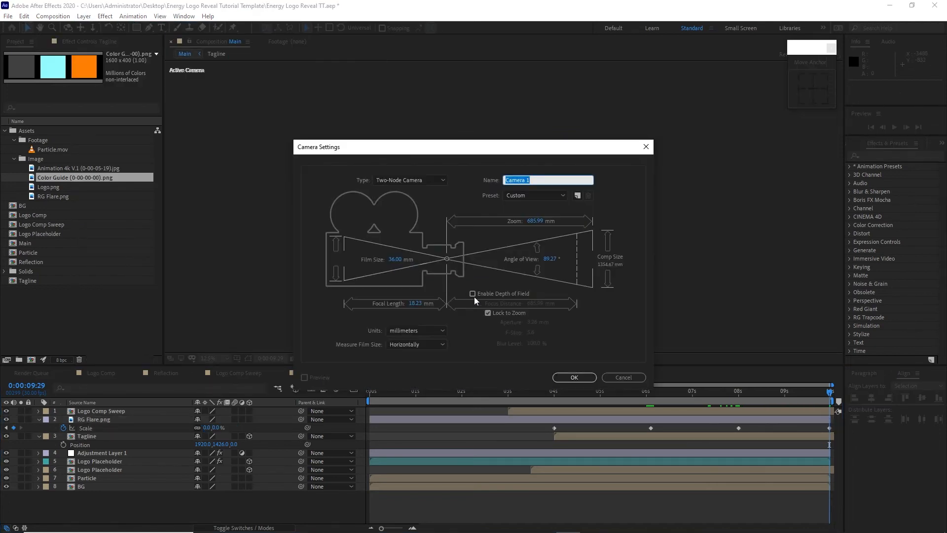
pyautogui.click(574, 377)
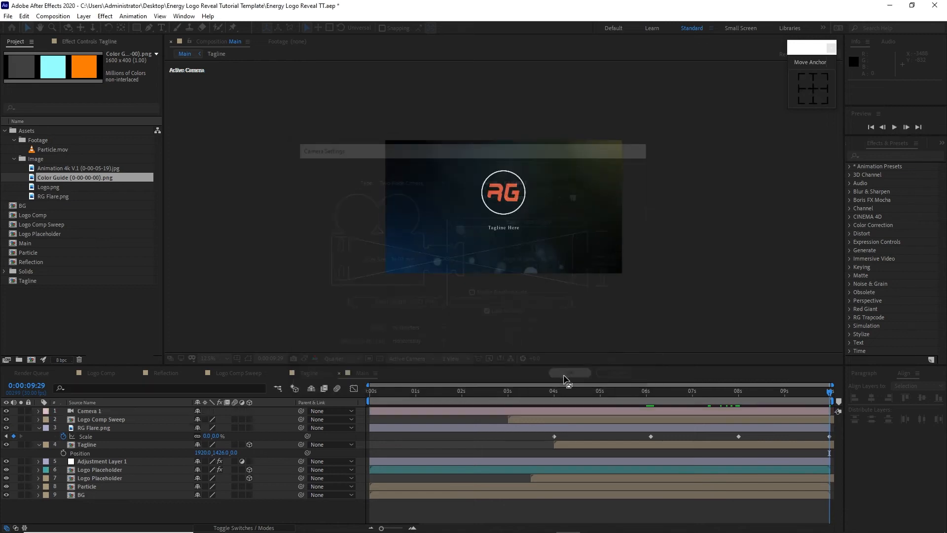
# Step: Add a null object to Main, make it 3D, and parent Camera 1 to it
pyautogui.click(84, 15)
pyautogui.moveTo(99, 26)
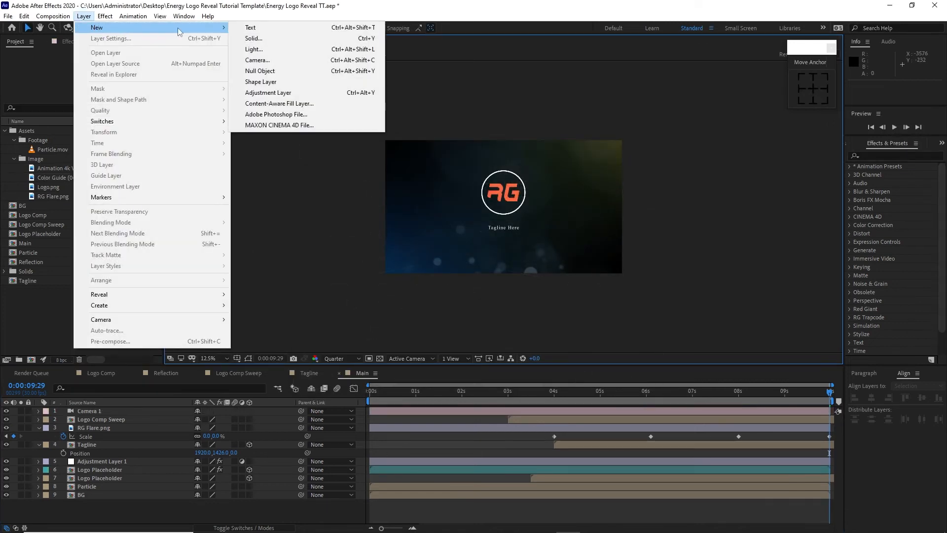
pyautogui.click(266, 71)
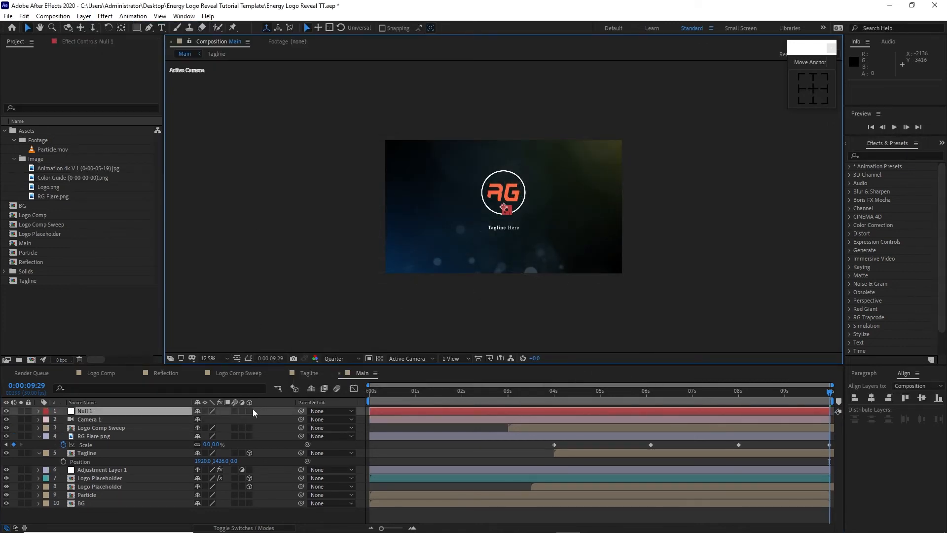
pyautogui.click(250, 412)
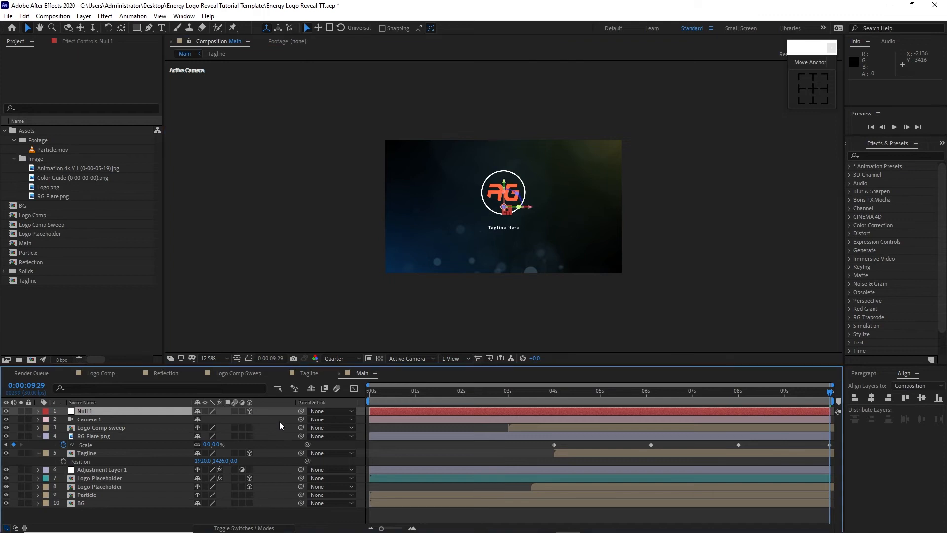
pyautogui.moveTo(300, 419); pyautogui.dragTo(154, 412)
# Step: Set Null 1's Z position to 1905 at 0:00:00:00 and reveal its rotation properties alongside Position
pyautogui.press('p')
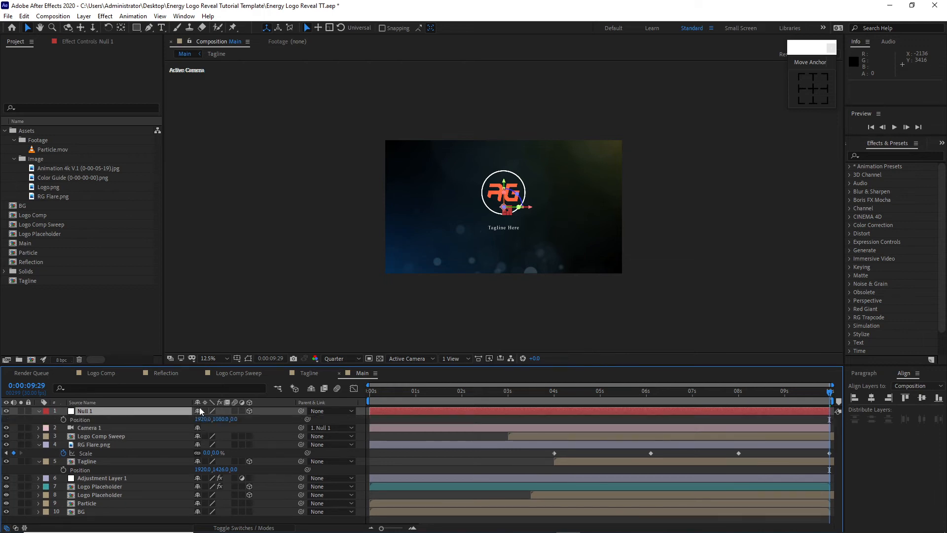
pyautogui.moveTo(377, 393); pyautogui.dragTo(359, 401)
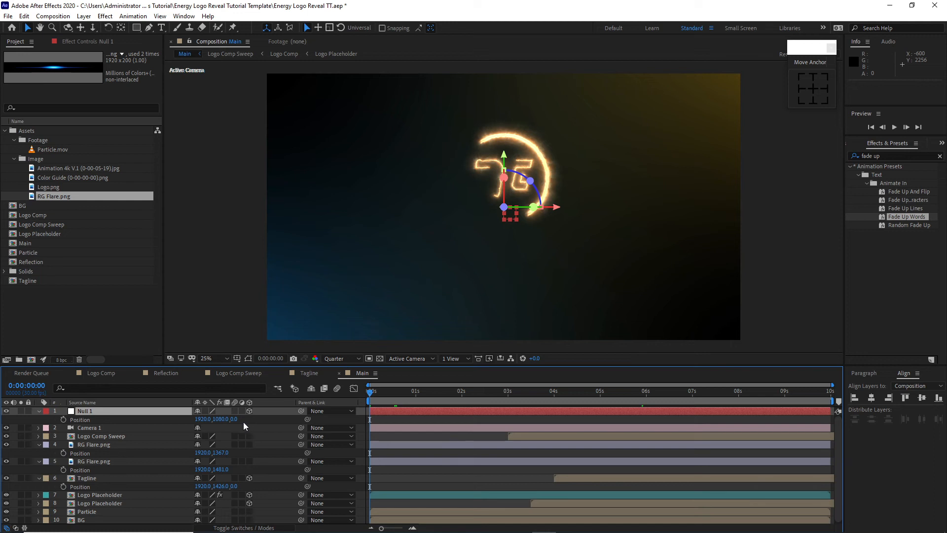
pyautogui.click(232, 419)
pyautogui.write('1905')
pyautogui.press('Return')
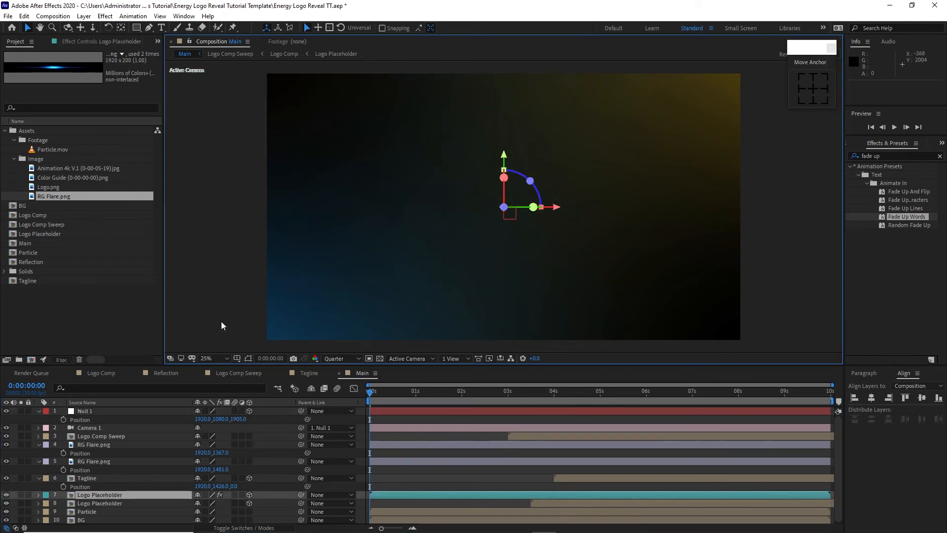
pyautogui.click(147, 411)
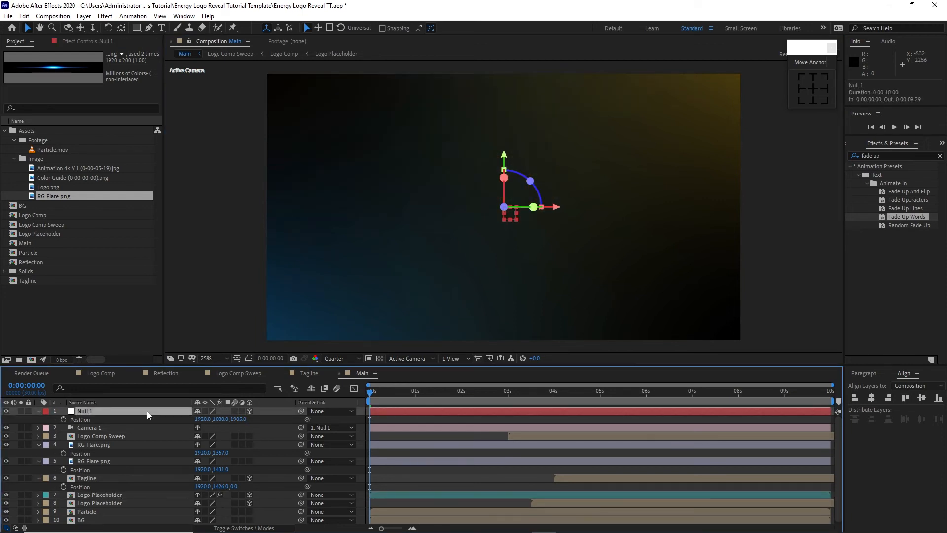
pyautogui.hotkey('shift', 'r')
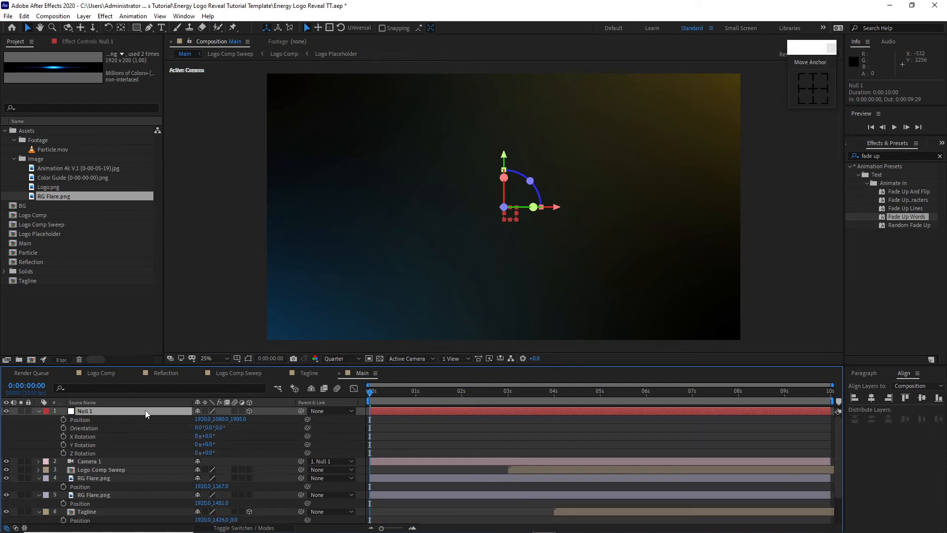
# Step: Set Null 1's Z Rotation to -90° and keyframe both Z Rotation and Position at 0:00:00:00
pyautogui.click(209, 453)
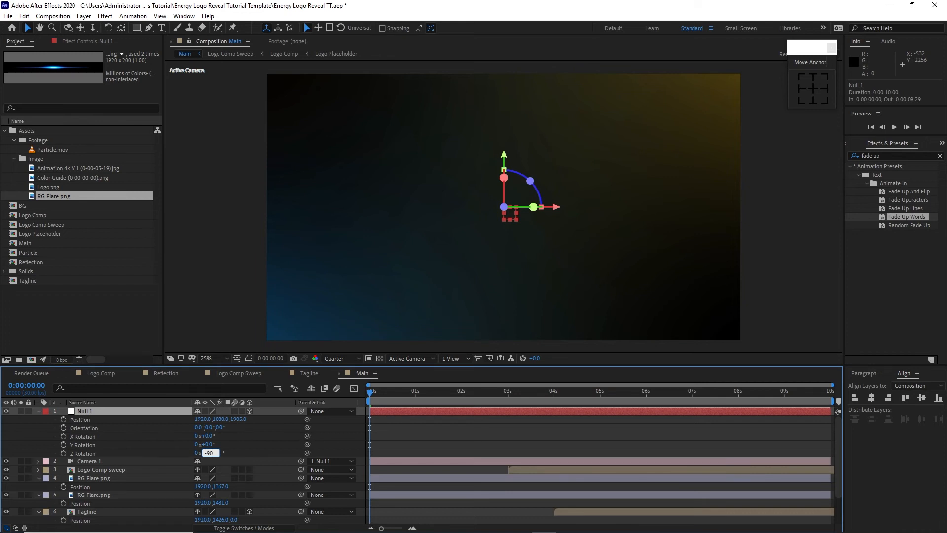
pyautogui.click(63, 453)
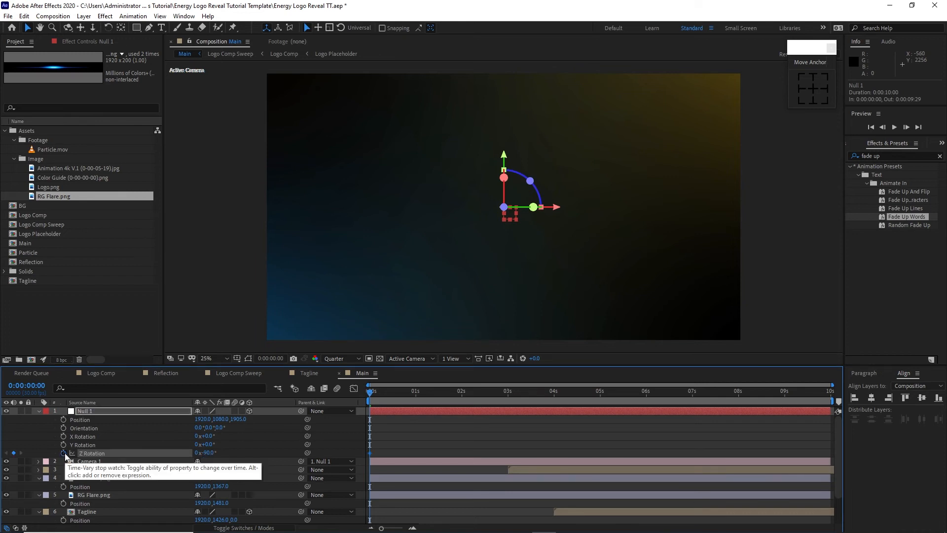
pyautogui.click(64, 420)
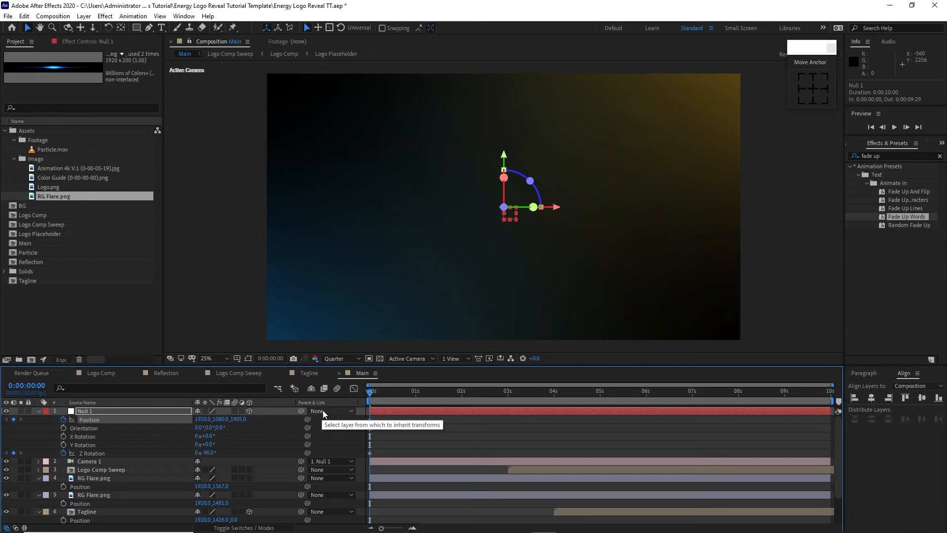
# Step: At 0:00:02:20, keyframe Null 1's Z position at 0 and its Z Rotation at 0°
pyautogui.moveTo(372, 396); pyautogui.dragTo(495, 405)
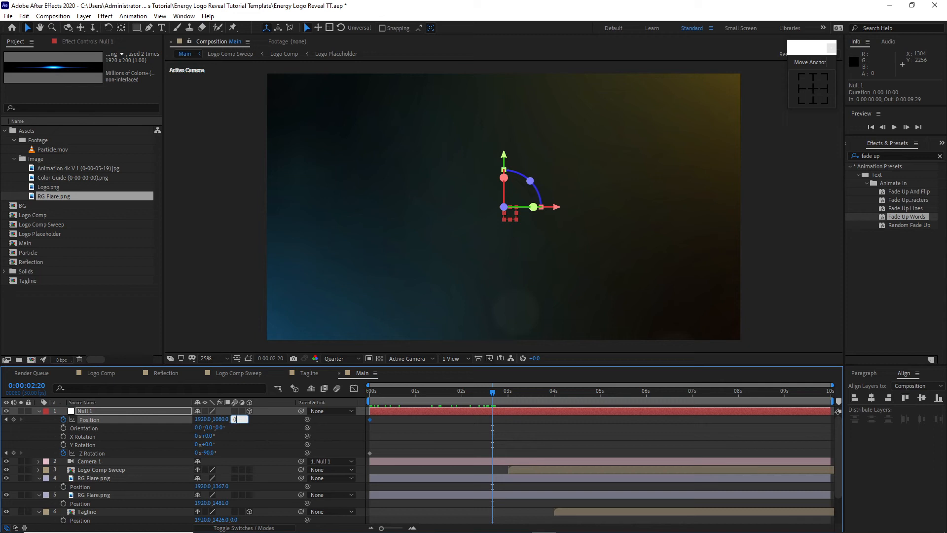
pyautogui.click(212, 453)
pyautogui.write('0')
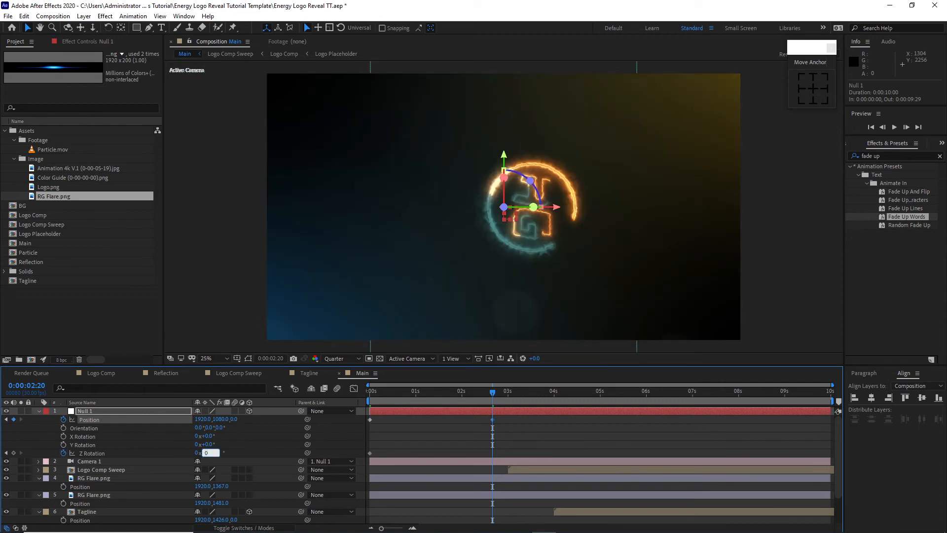
pyautogui.click(282, 446)
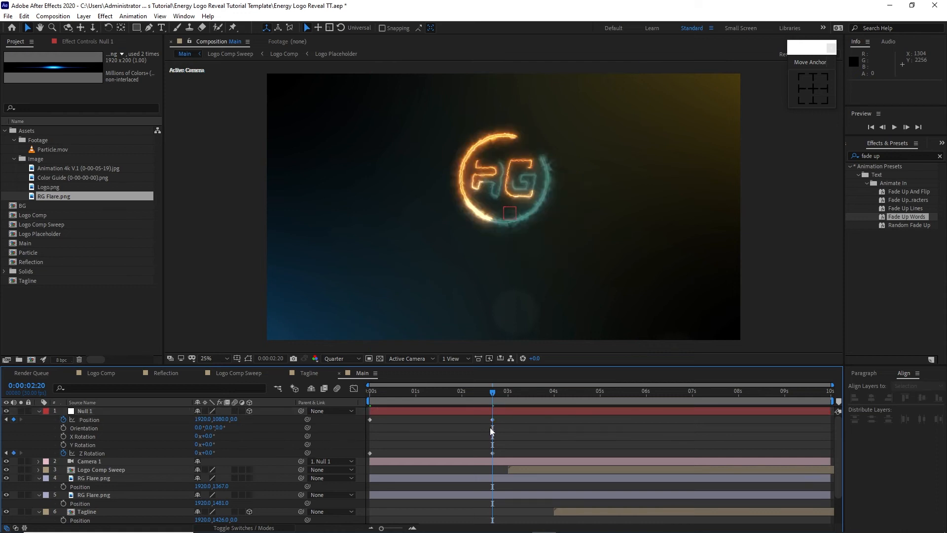
# Step: Easy-ease Null 1's Position and Z Rotation keyframes and shape their speed curves to peak early with a long slowdown
pyautogui.moveTo(519, 421); pyautogui.dragTo(359, 455)
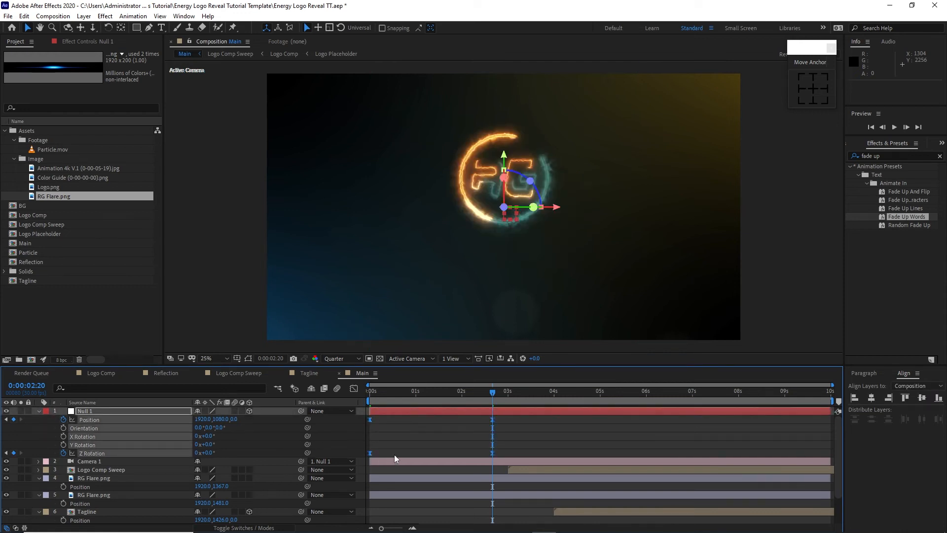
pyautogui.click(354, 389)
pyautogui.moveTo(469, 476); pyautogui.dragTo(419, 501)
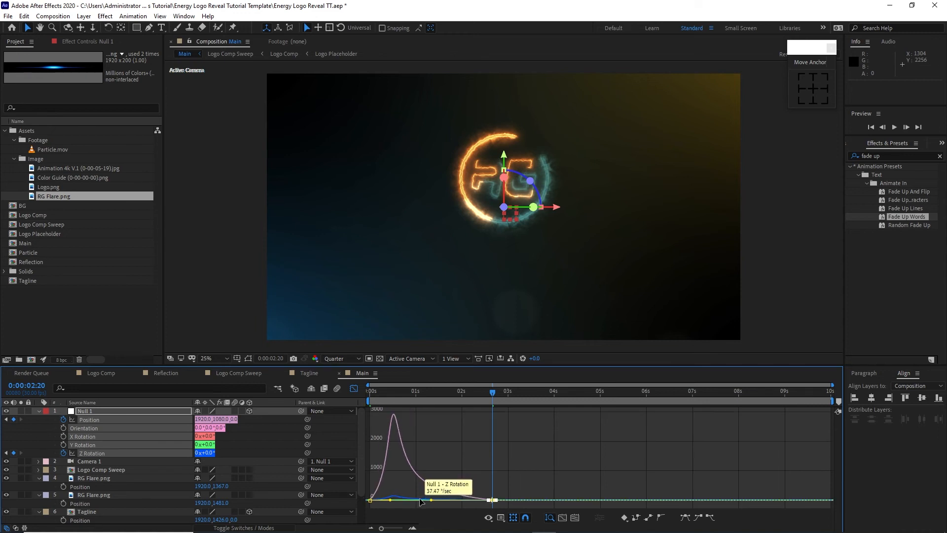
pyautogui.click(353, 389)
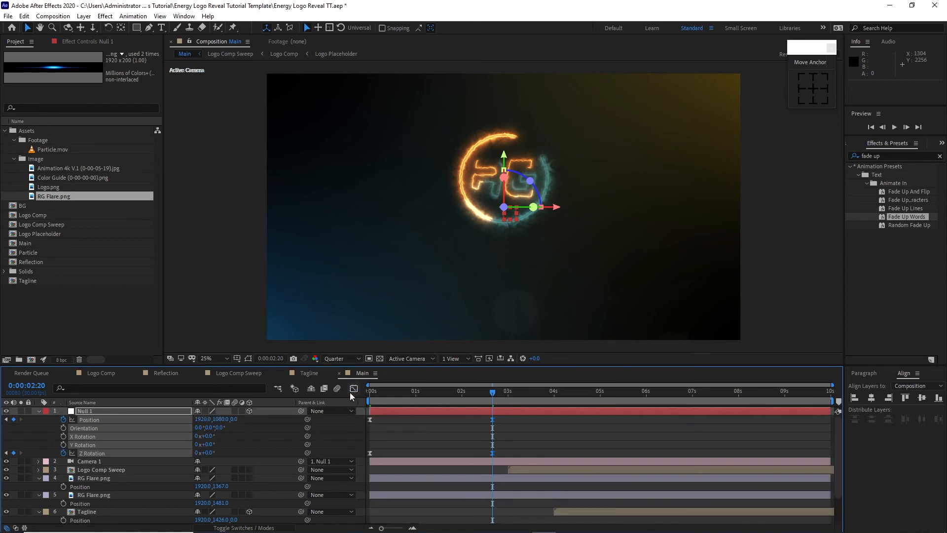
# Step: Preview the Main composition from 0:00:00:00 to check the camera move
pyautogui.moveTo(385, 393); pyautogui.dragTo(360, 401)
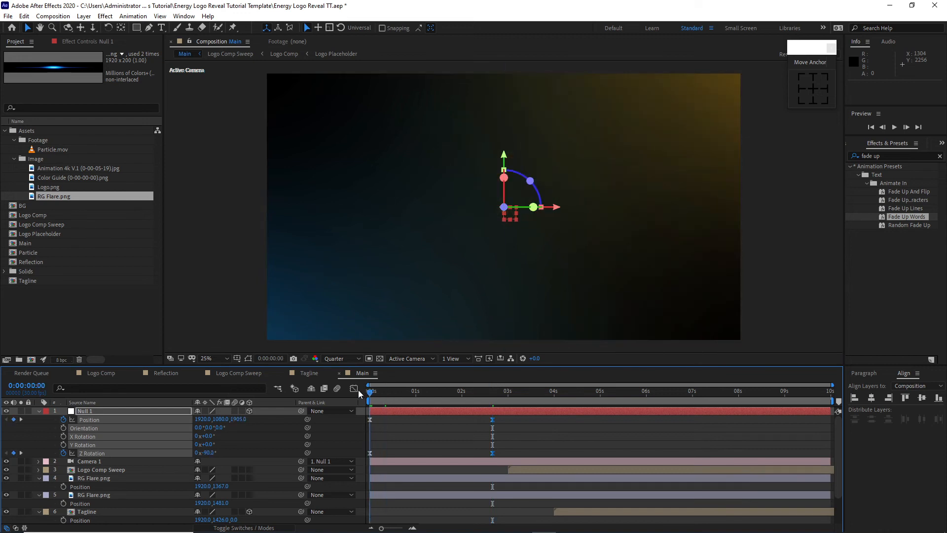
pyautogui.click(895, 127)
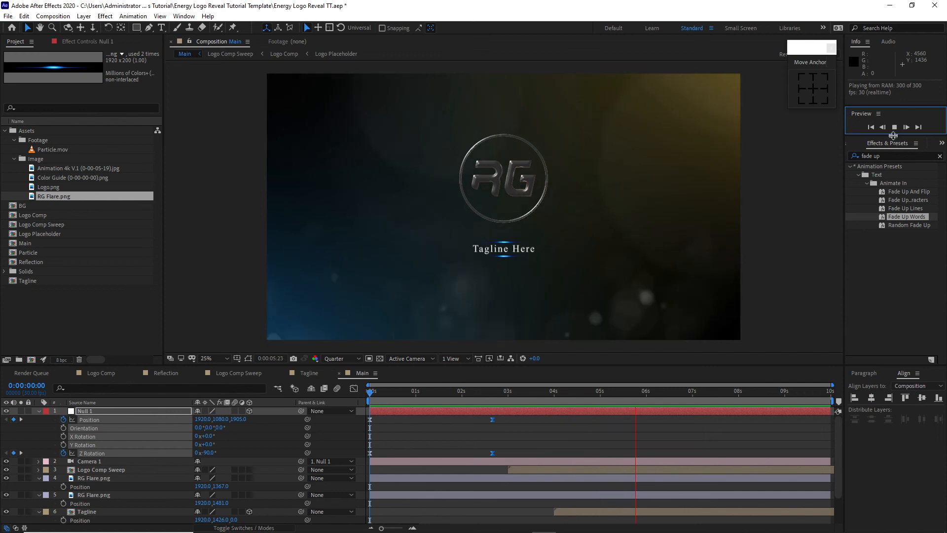
pyautogui.click(894, 130)
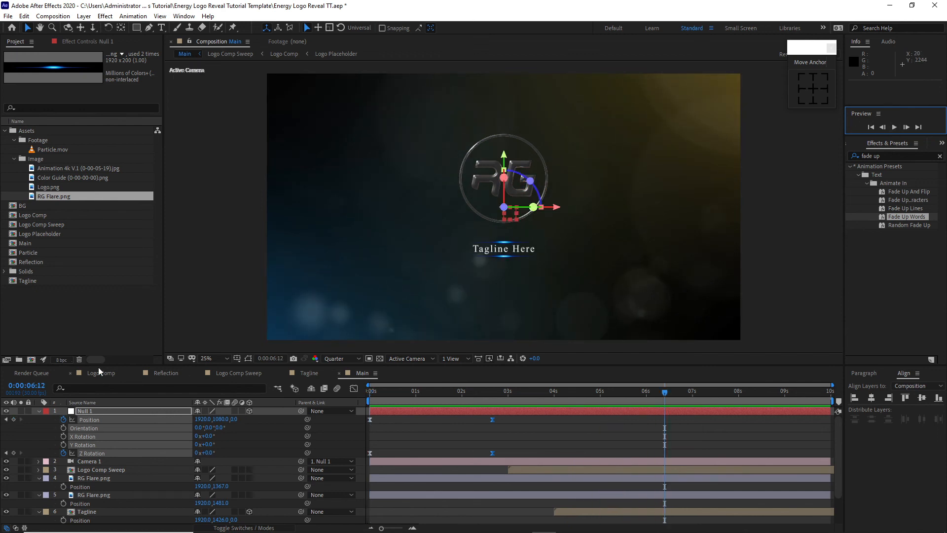
# Step: Add an adjustment layer to Main and place it directly below the Tagline layer, above the Logo Placeholder layers
pyautogui.click(84, 16)
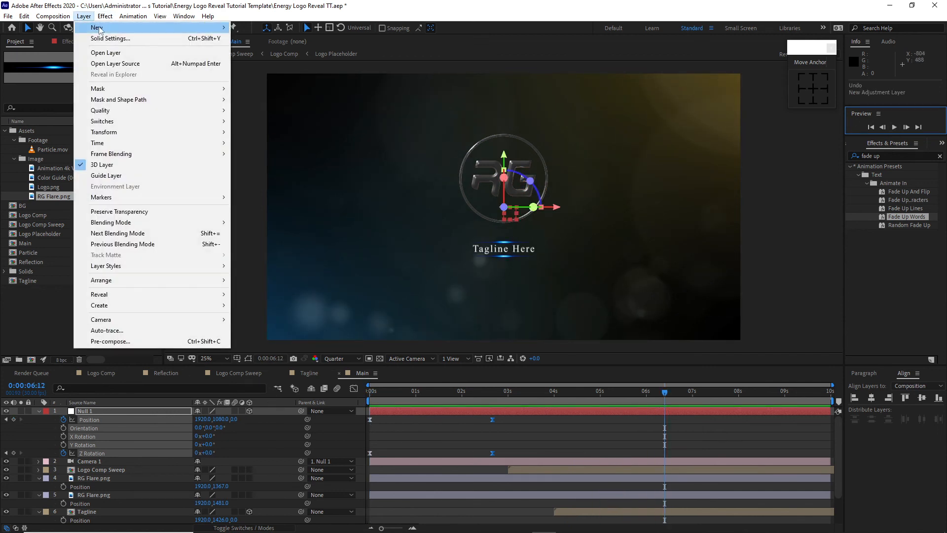
pyautogui.moveTo(99, 27)
pyautogui.click(286, 92)
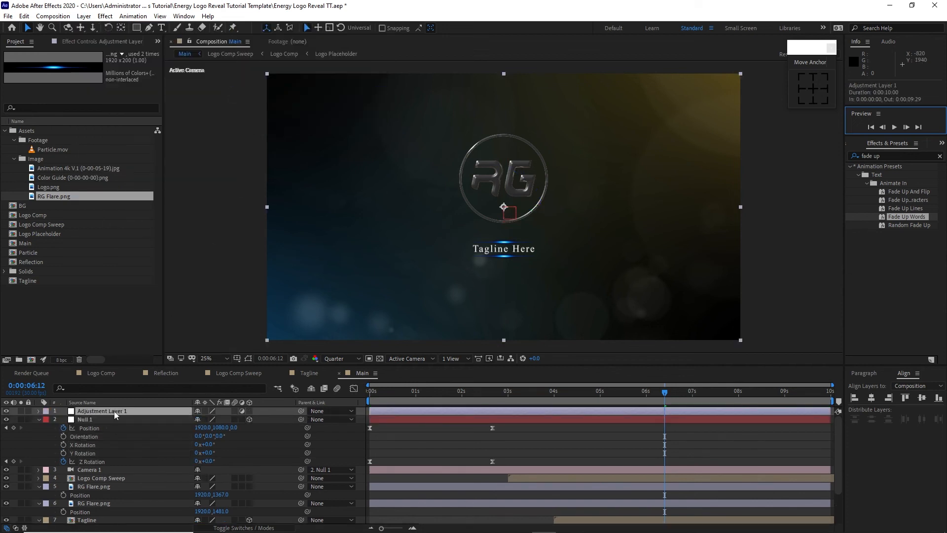
pyautogui.moveTo(121, 412); pyautogui.dragTo(123, 491)
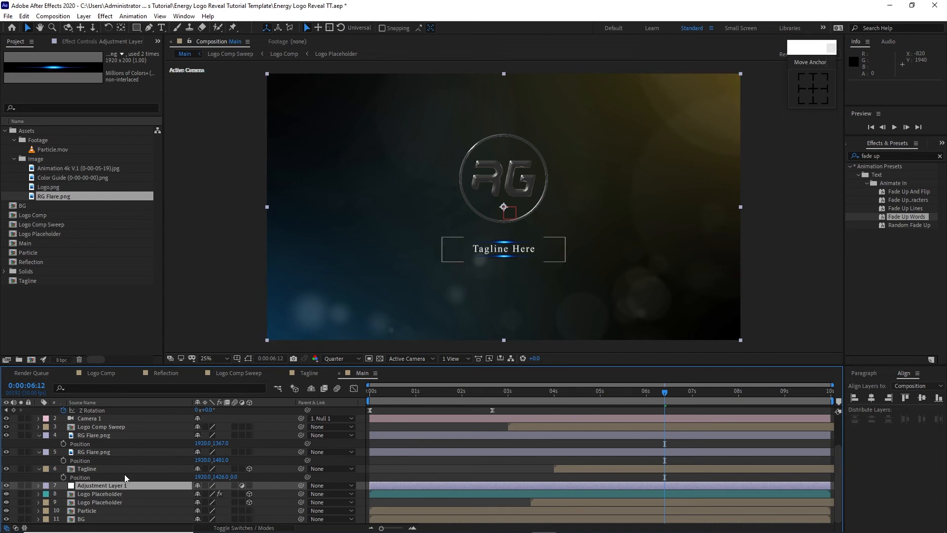
# Step: Apply Curves to Adjustment Layer 1 and bend the Red channel into a slight S-curve with raised highlights and lowered shadows
pyautogui.click(105, 16)
pyautogui.moveTo(211, 129)
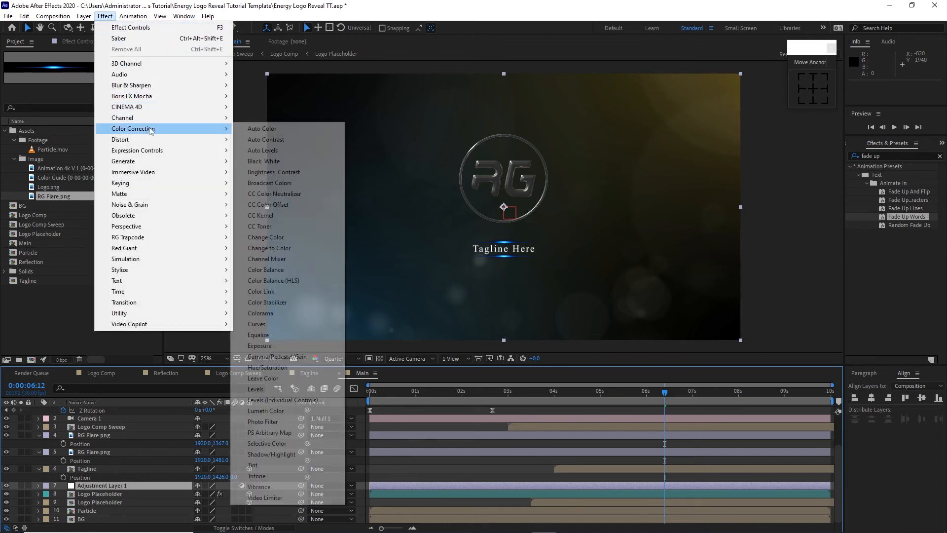
pyautogui.click(273, 324)
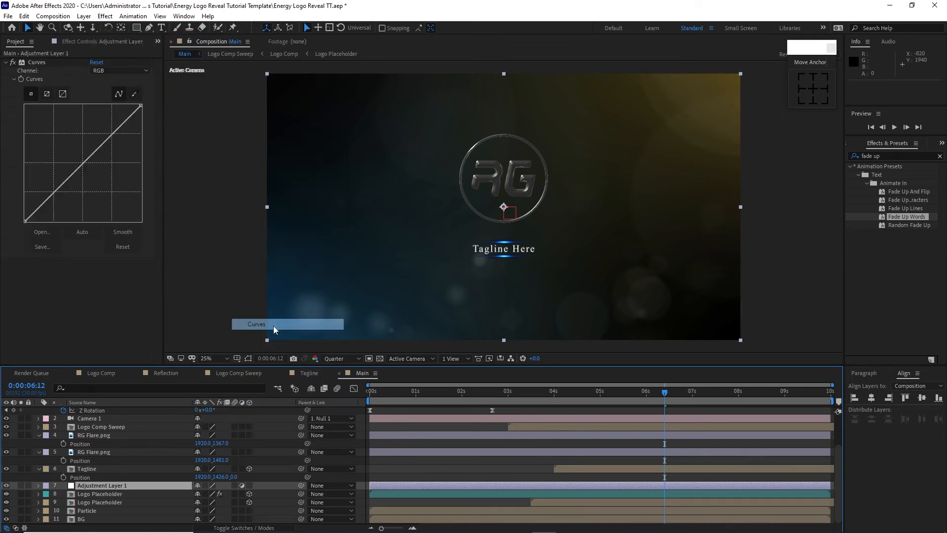
pyautogui.click(105, 72)
pyautogui.click(109, 89)
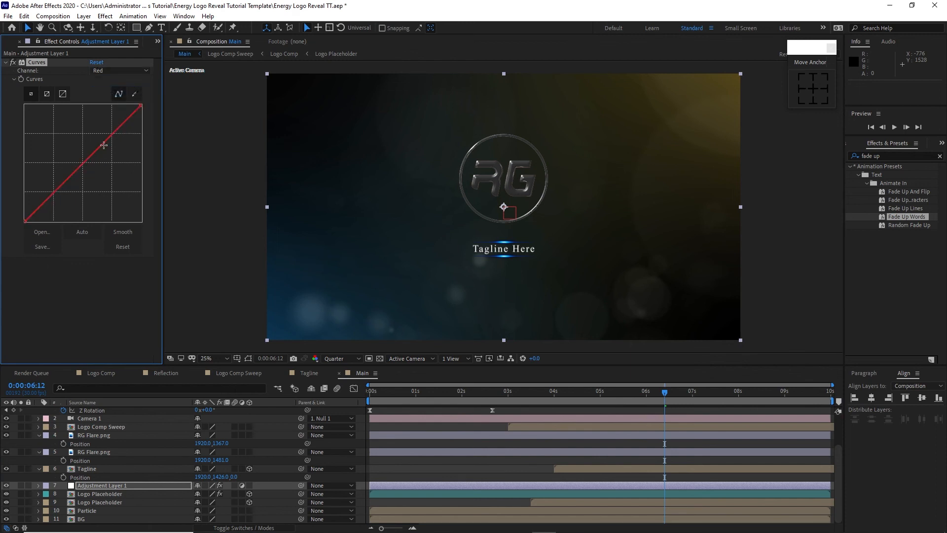
pyautogui.moveTo(104, 144); pyautogui.dragTo(105, 147)
# Step: Bend the Blue channel curve into a slight inverse S, raising the shadows and lowering the highlights
pyautogui.click(114, 72)
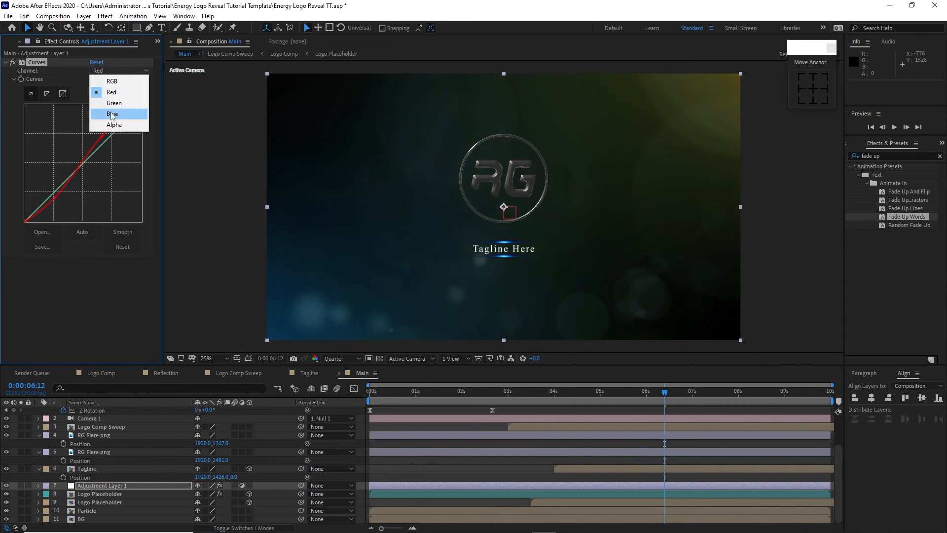
pyautogui.click(112, 114)
pyautogui.moveTo(50, 195); pyautogui.dragTo(51, 193)
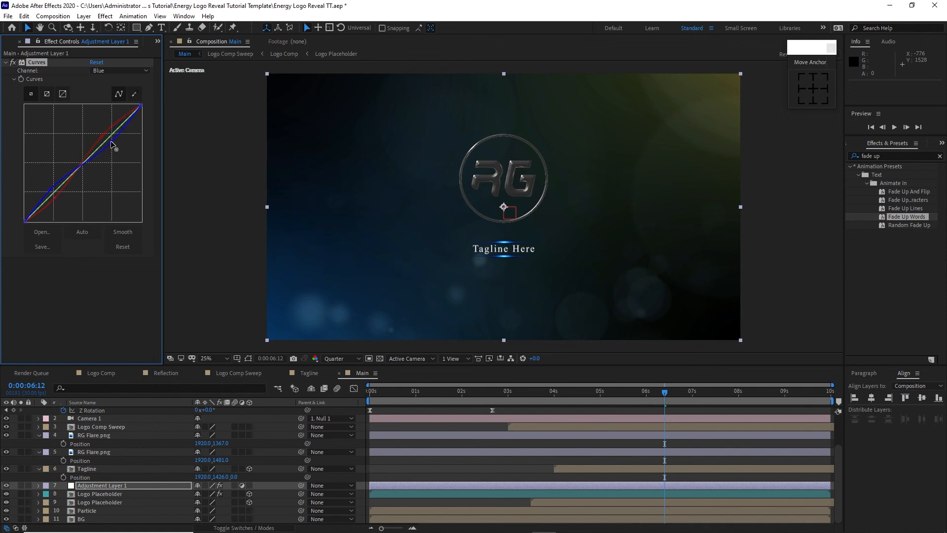
# Step: Pull the midpoint of the RGB curve slightly down to darken the midtones
pyautogui.click(118, 71)
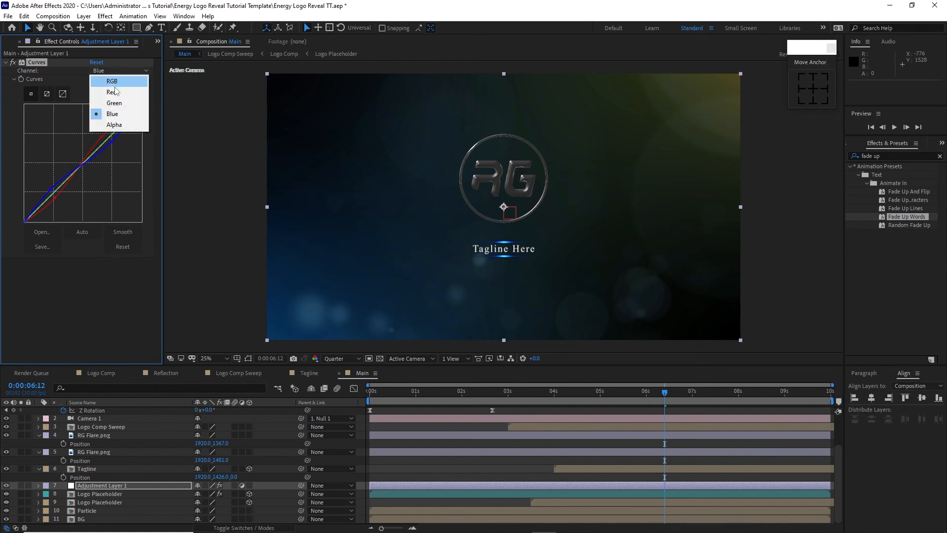
pyautogui.click(113, 81)
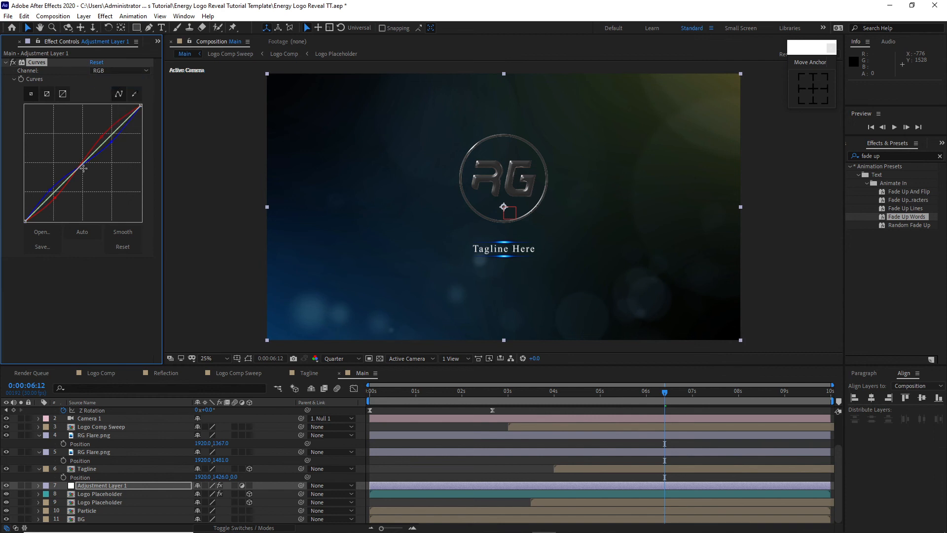
pyautogui.moveTo(84, 164); pyautogui.dragTo(86, 169)
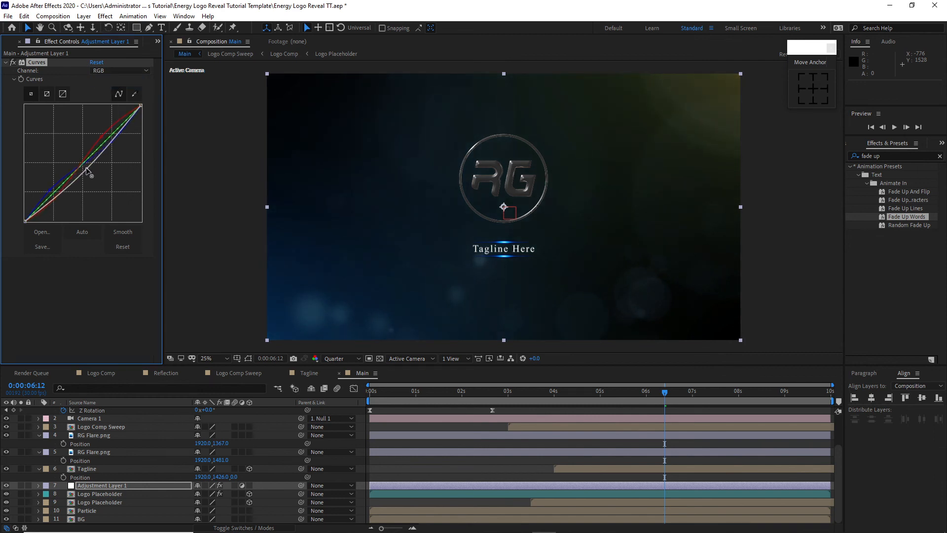
# Step: Preview the Main composition to check the color-graded logo reveal
pyautogui.click(105, 340)
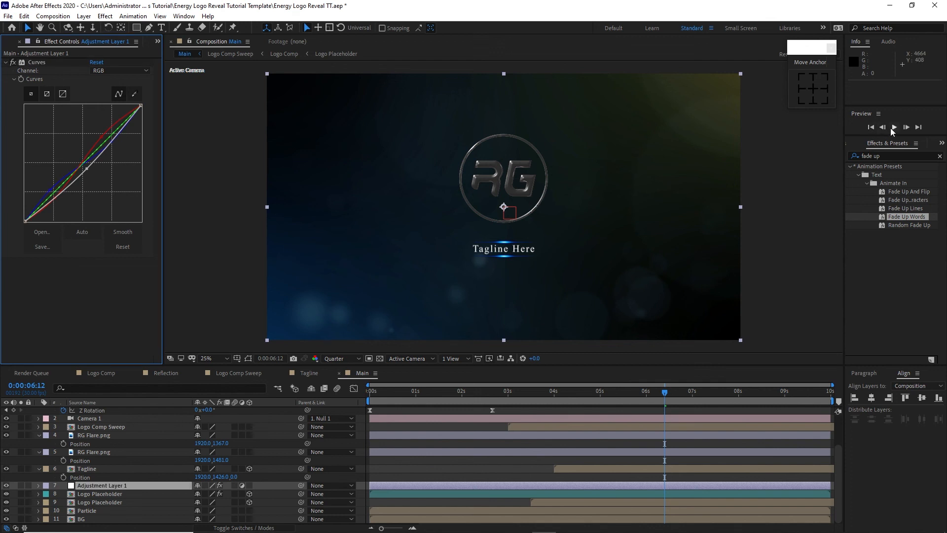
pyautogui.click(894, 128)
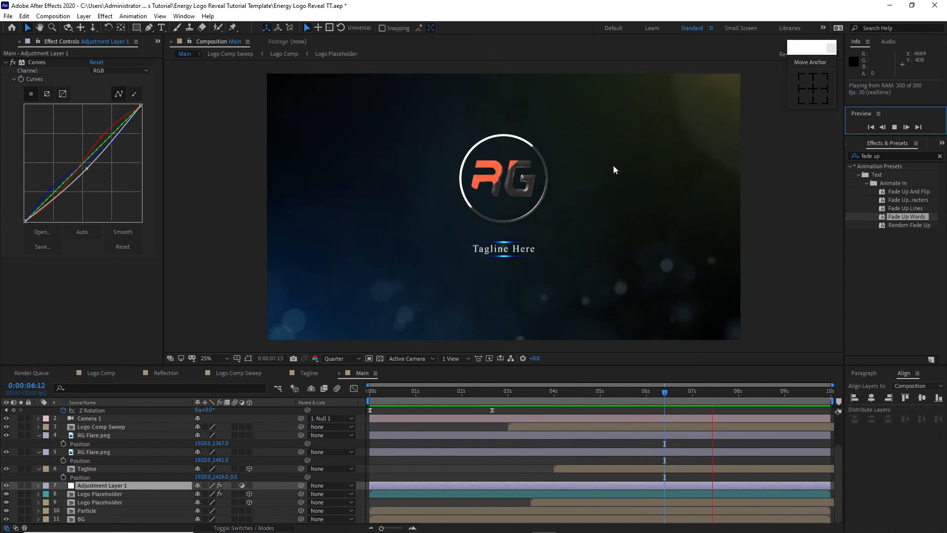
pyautogui.press(',')
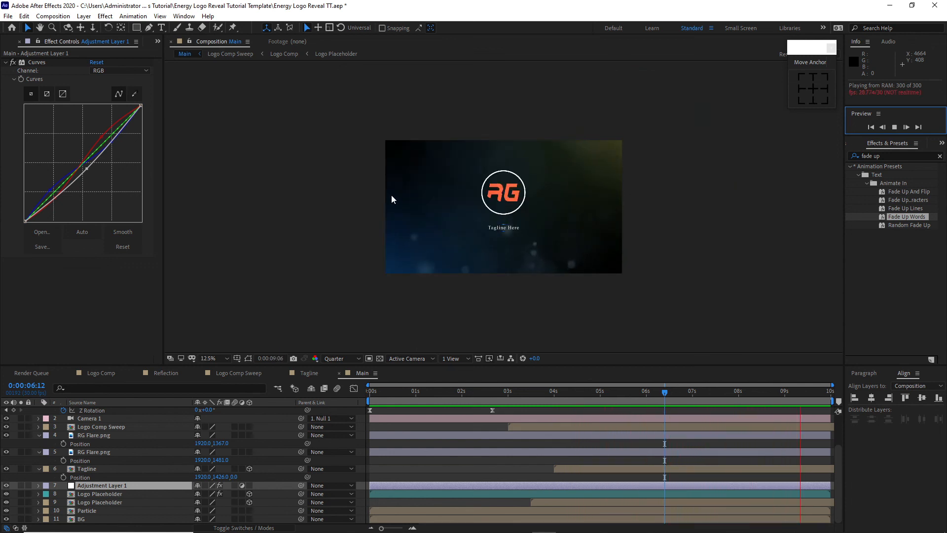